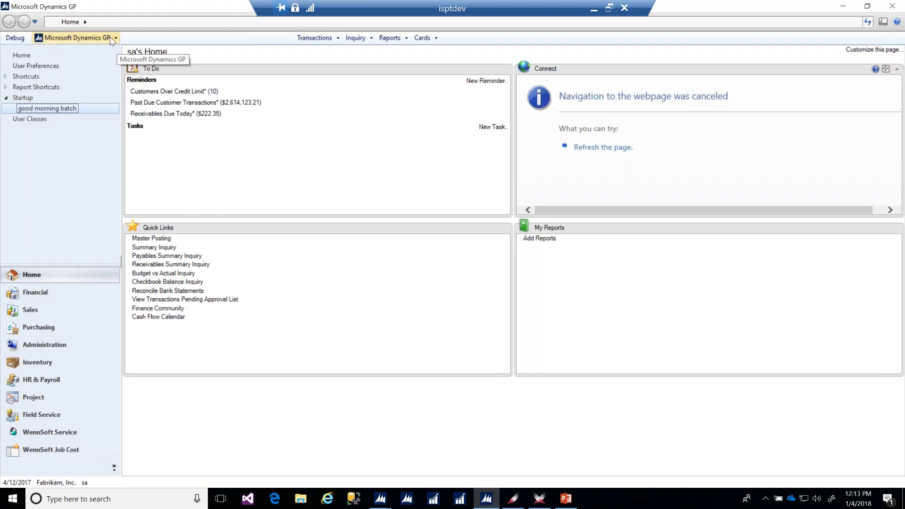
# Start recording a new macro saved in Documents as "webinar sample 001".
pyautogui.click(111, 41)
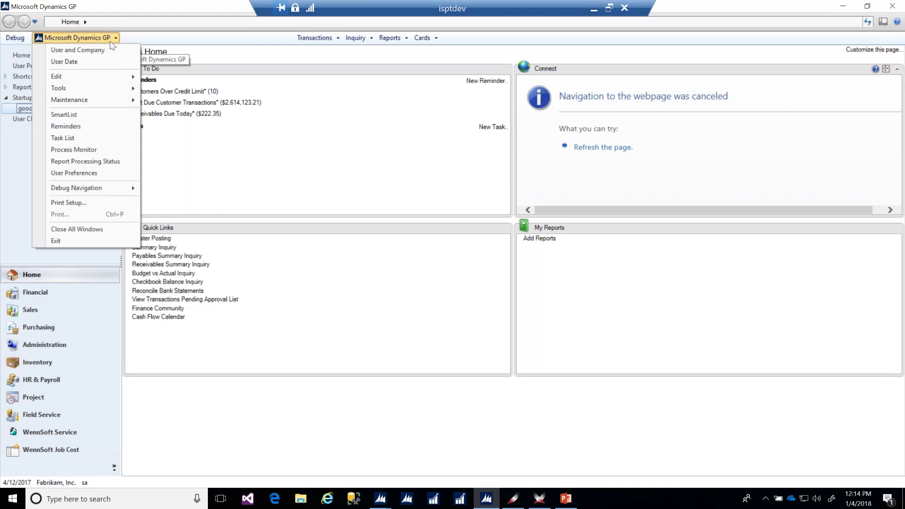
pyautogui.moveTo(114, 88)
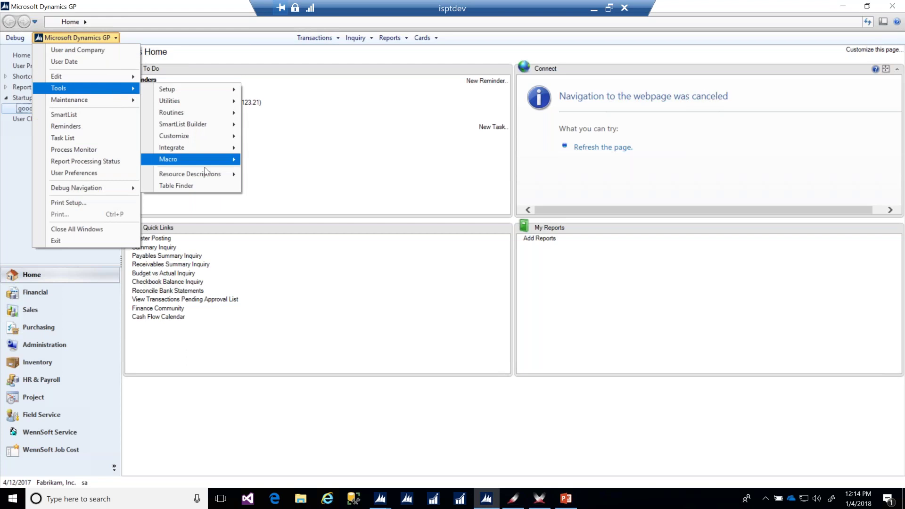
pyautogui.moveTo(236, 159)
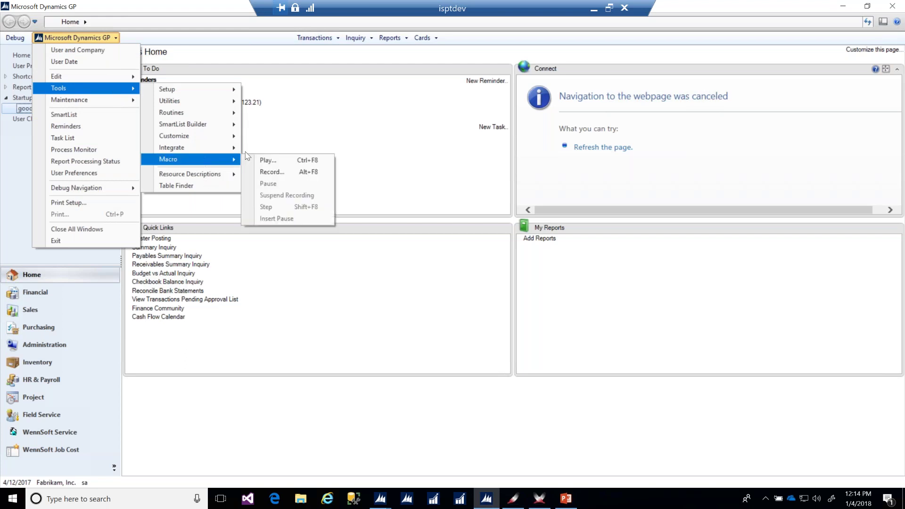
pyautogui.click(289, 174)
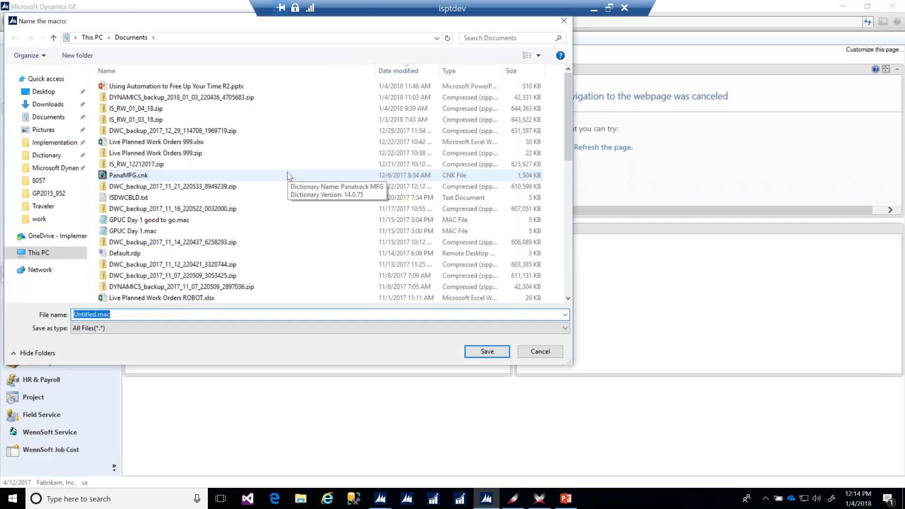
pyautogui.write('webinar ')
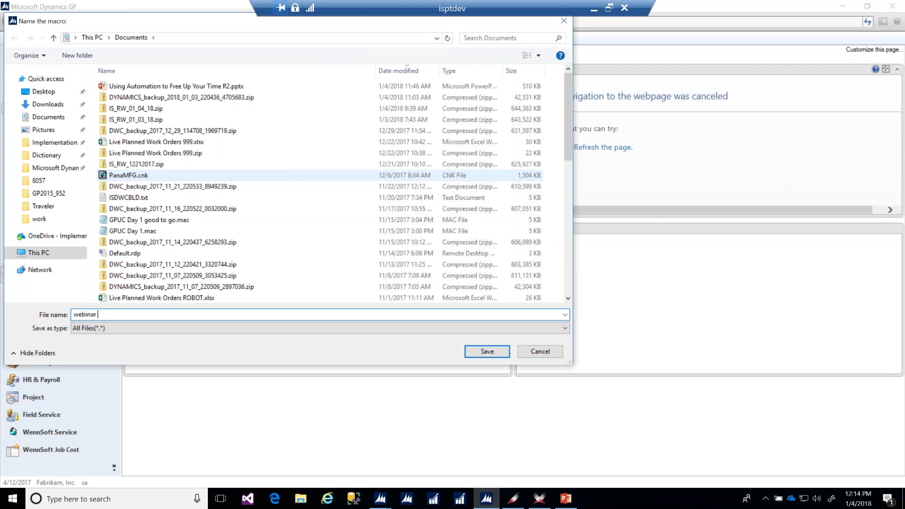
pyautogui.write('sample 001')
pyautogui.press('Return')
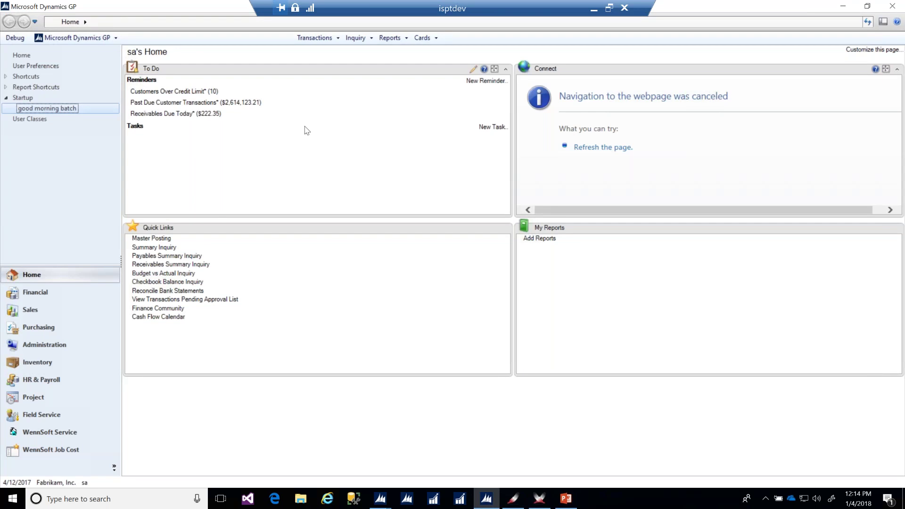
# Open the financial Batch Entry window and enter batch ID WEBINAR with the origin General Entry.
pyautogui.click(317, 42)
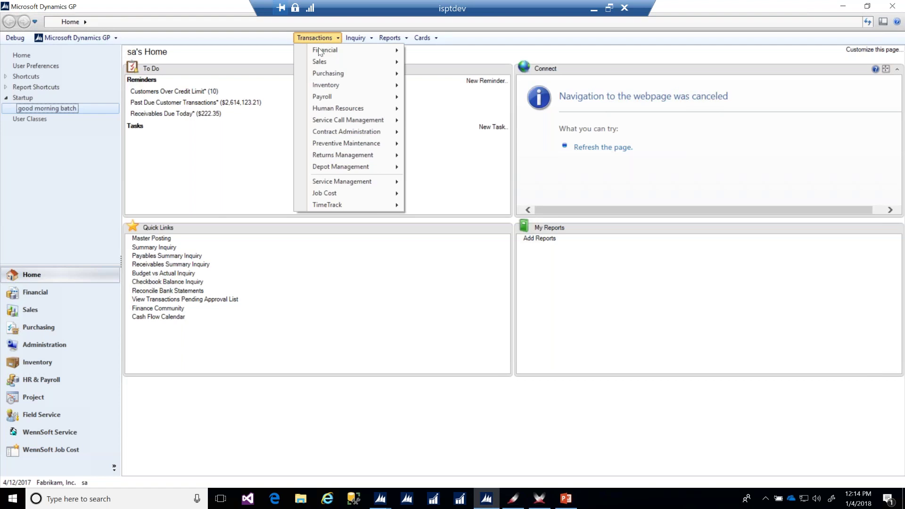
pyautogui.moveTo(320, 52)
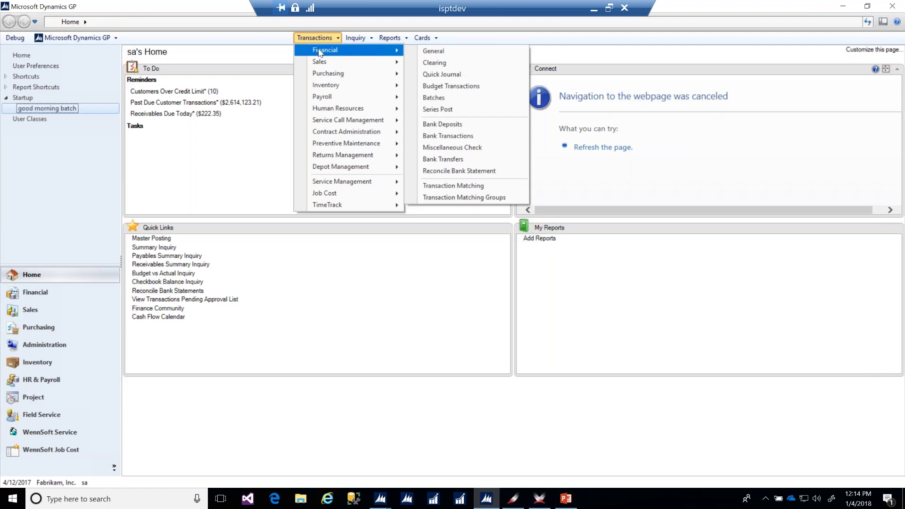
pyautogui.click(443, 99)
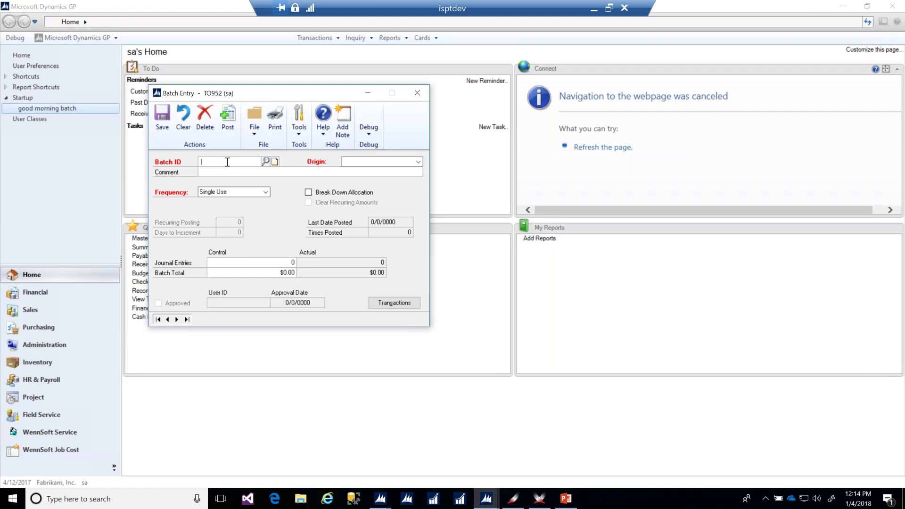
pyautogui.write('WEBINAR')
pyautogui.press('Tab')
pyautogui.press('Down')
# Set the batch comment to "comments", save the batch, and close the Batch Entry window.
pyautogui.click(220, 170)
pyautogui.write('comments')
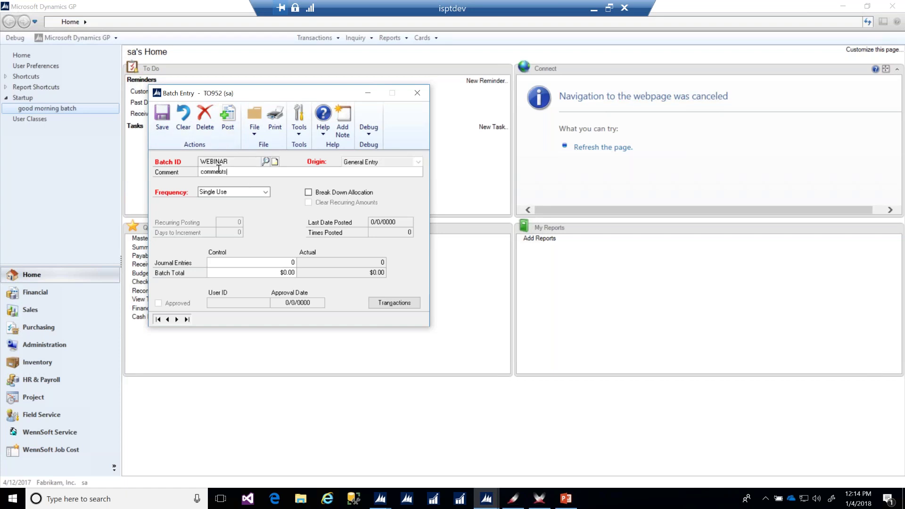
pyautogui.click(157, 118)
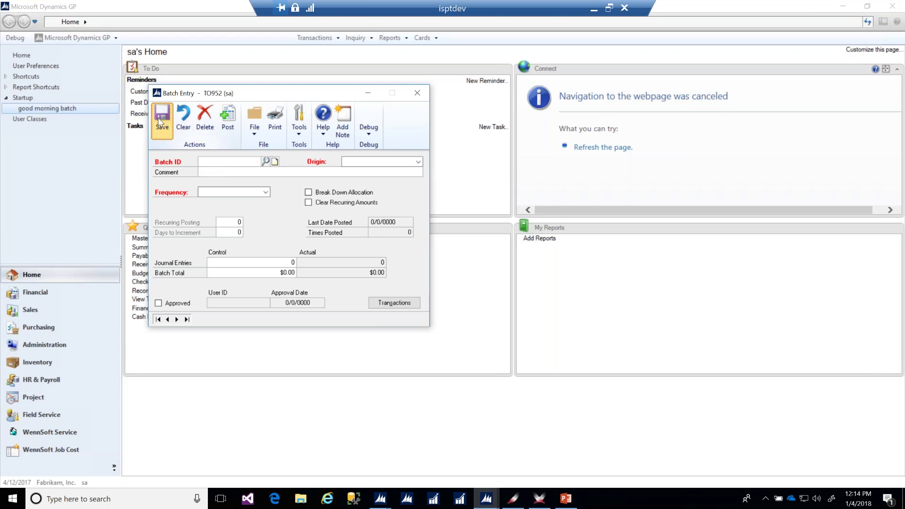
pyautogui.click(420, 96)
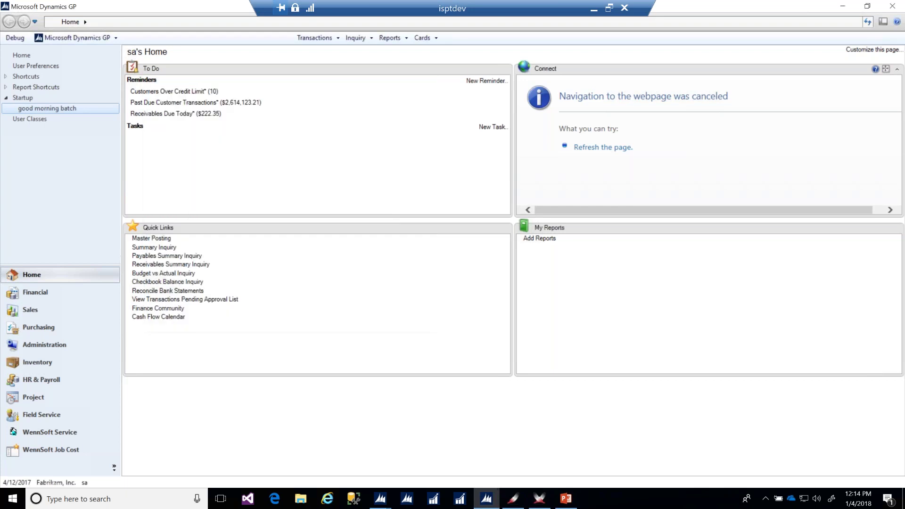
# Stop recording the macro.
pyautogui.click(107, 41)
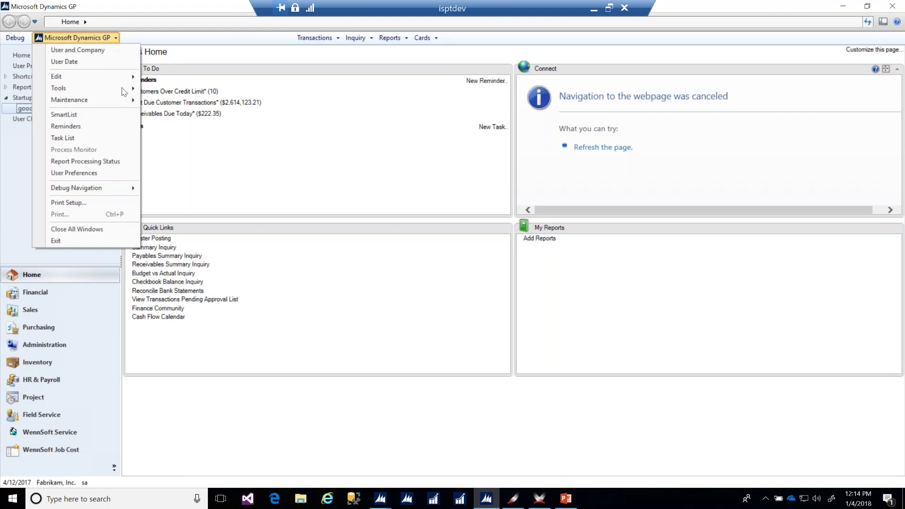
pyautogui.moveTo(126, 88)
pyautogui.moveTo(214, 160)
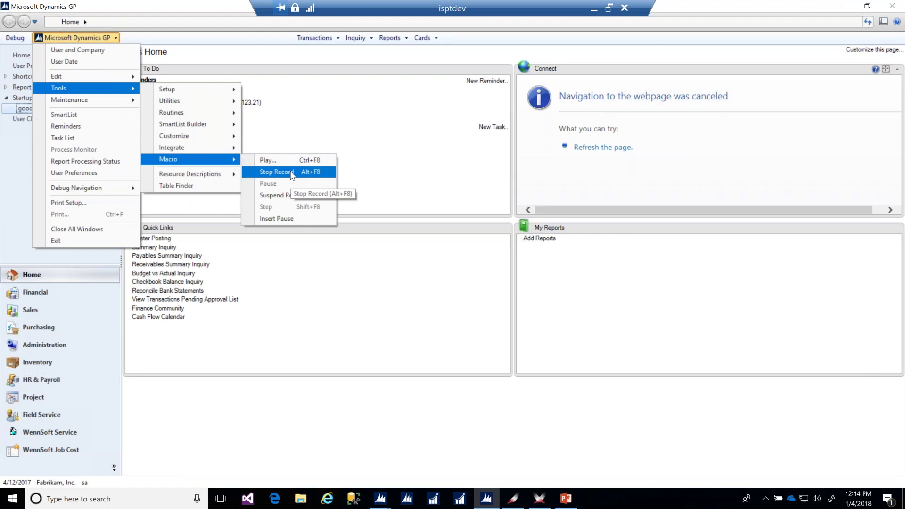
pyautogui.click(292, 173)
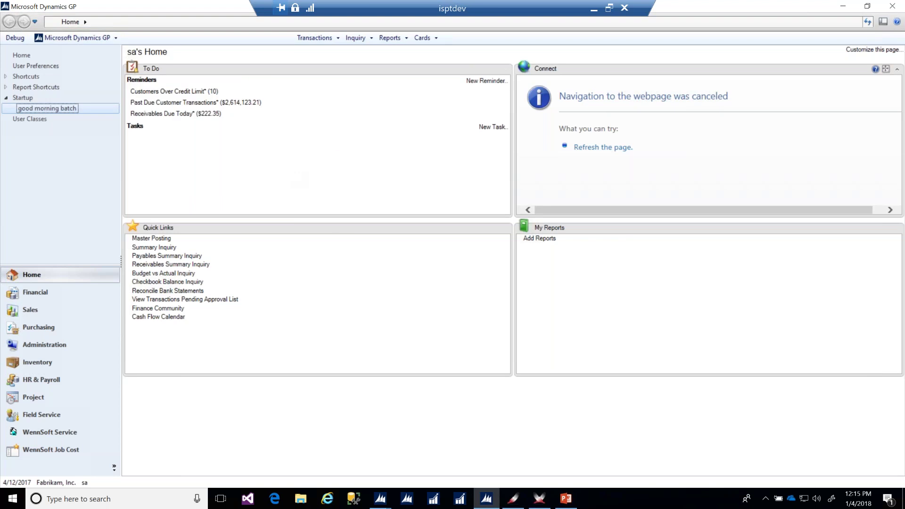
# Open webinar sample 001.mac from the Documents folder and examine its first line, the DEXVERSION comment.
pyautogui.click(303, 502)
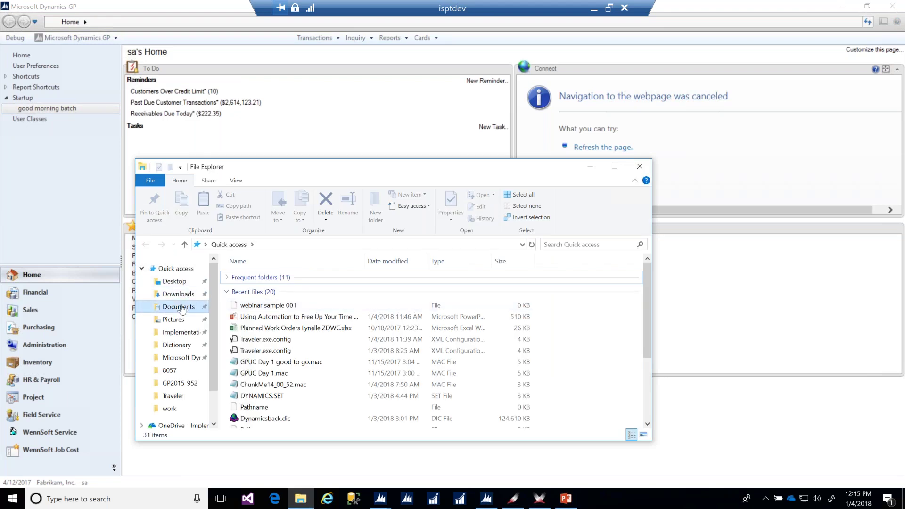
pyautogui.click(180, 308)
pyautogui.click(283, 278)
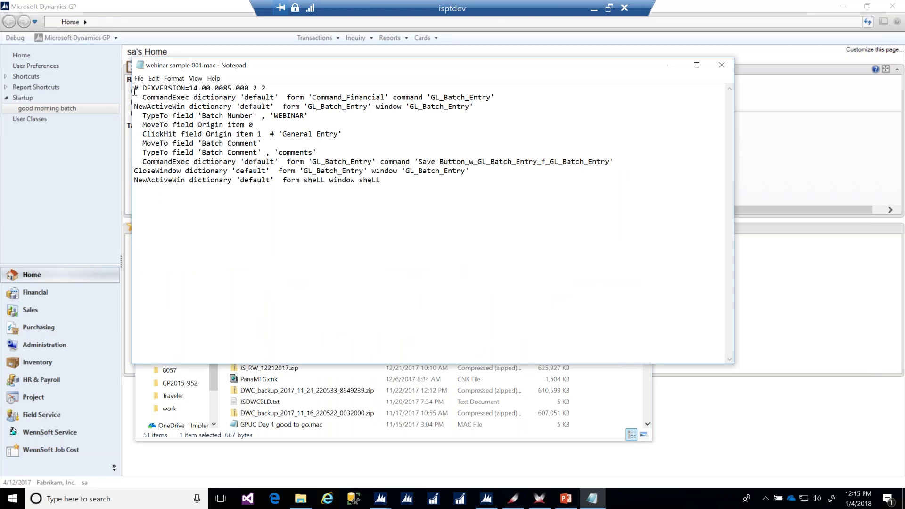
pyautogui.moveTo(138, 90); pyautogui.dragTo(134, 90)
pyautogui.click(148, 90)
pyautogui.click(134, 89)
pyautogui.keyDown('shift'); pyautogui.click(280, 86); pyautogui.keyUp('shift')
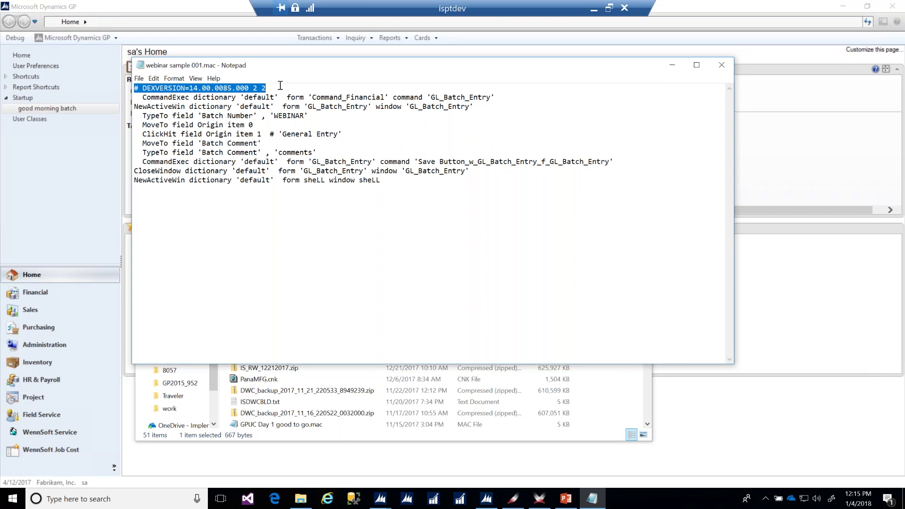
# Add scratch text to the end of the DEXVERSION comment line and delete it again.
pyautogui.click(280, 86)
pyautogui.write('d')
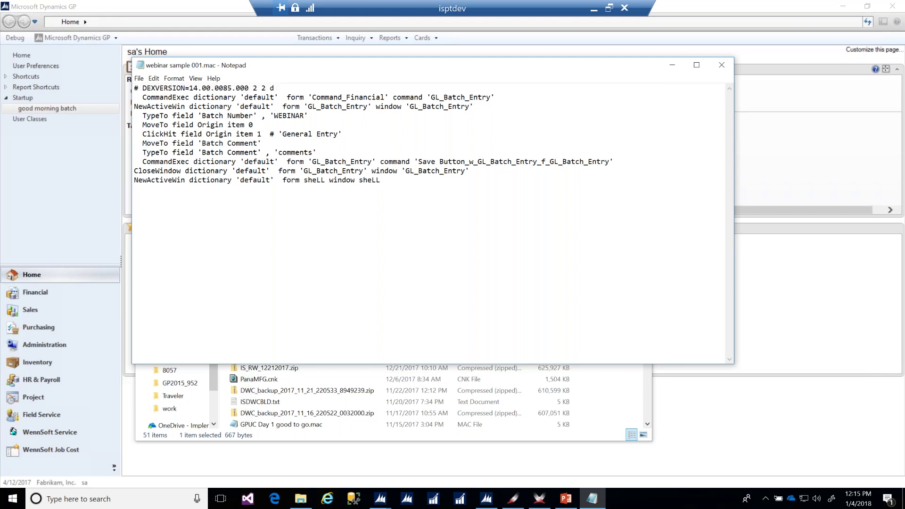
pyautogui.write('flsadjfladslal')
pyautogui.press('BackSpace')
pyautogui.press('BackSpace')
pyautogui.press('BackSpace')
pyautogui.press('BackSpace')
pyautogui.press('BackSpace')
pyautogui.press('BackSpace')
pyautogui.press('BackSpace')
pyautogui.press('BackSpace')
pyautogui.press('BackSpace')
pyautogui.press('BackSpace')
pyautogui.press('BackSpace')
pyautogui.press('BackSpace')
pyautogui.press('BackSpace')
pyautogui.press('BackSpace')
pyautogui.press('BackSpace')
pyautogui.press('BackSpace')
# Highlight the first CommandExec keyword in the macro, and switch to Microsoft Dynamics GP to open the Financial area page.
pyautogui.doubleClick(157, 98)
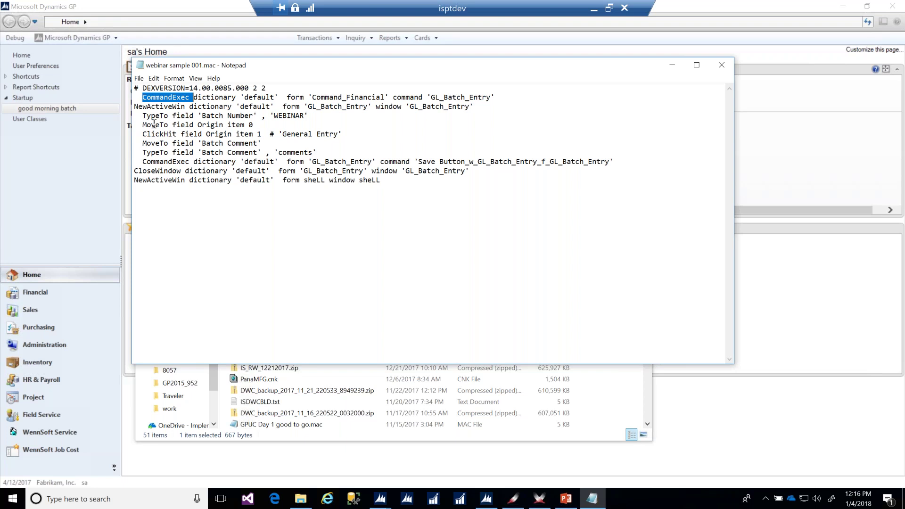
pyautogui.click(149, 6)
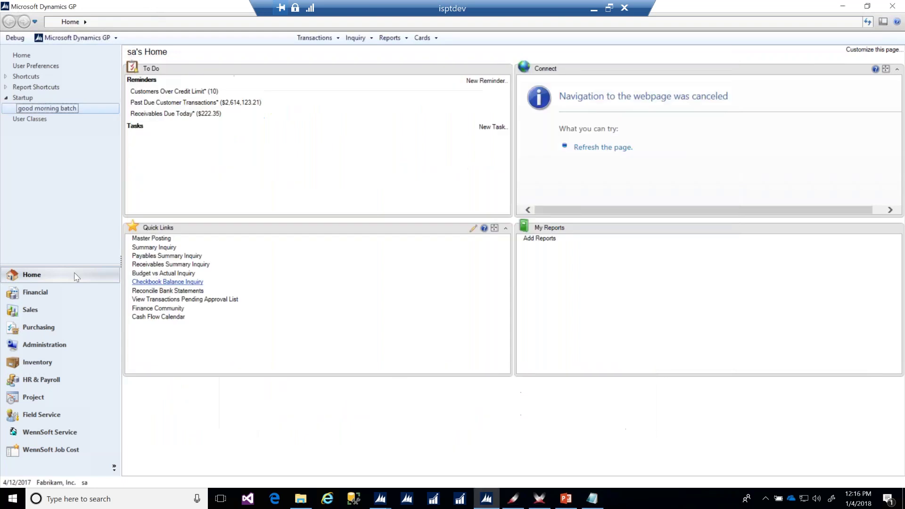
pyautogui.click(40, 300)
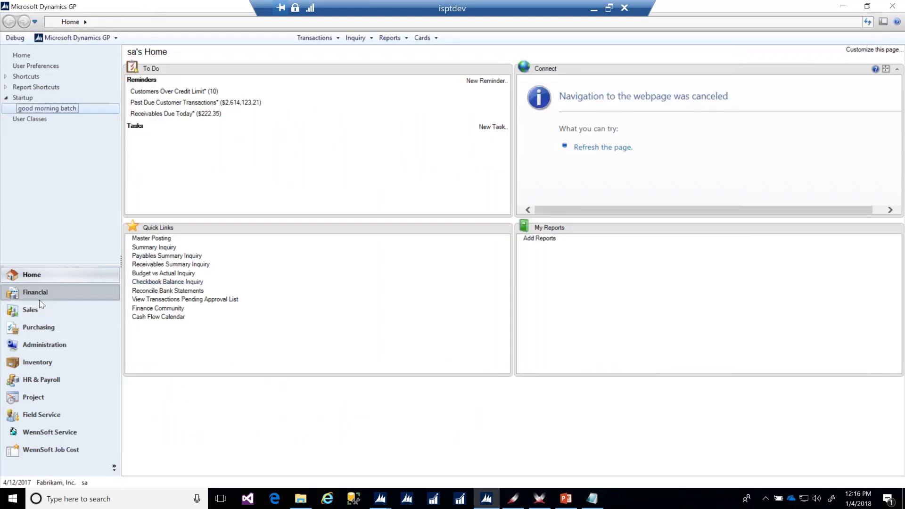
pyautogui.click(50, 295)
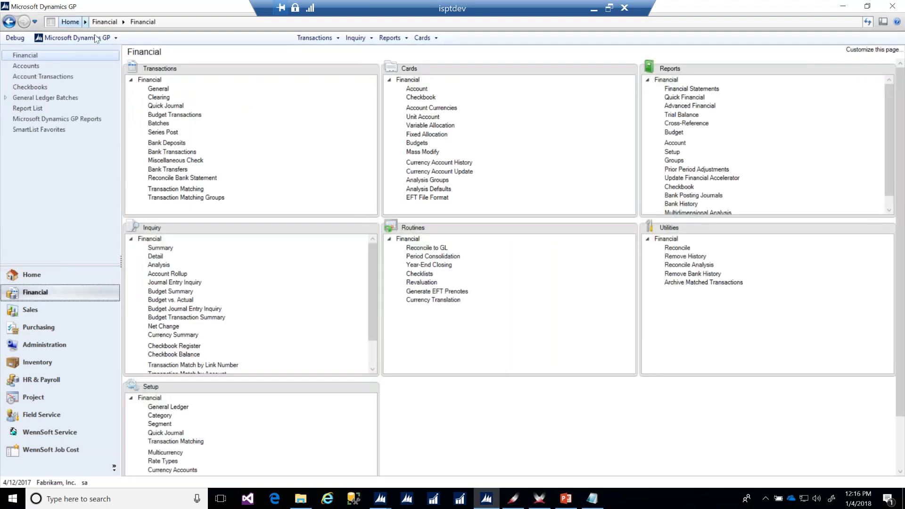
# Start recording a second macro saved in Documents as "webinar sample 002.mac".
pyautogui.click(92, 39)
pyautogui.moveTo(94, 89)
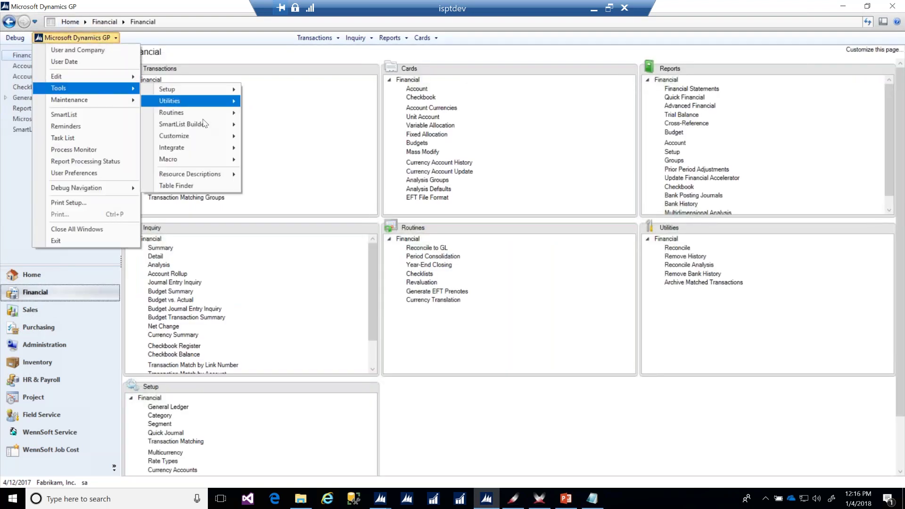
pyautogui.moveTo(207, 161)
pyautogui.click(271, 176)
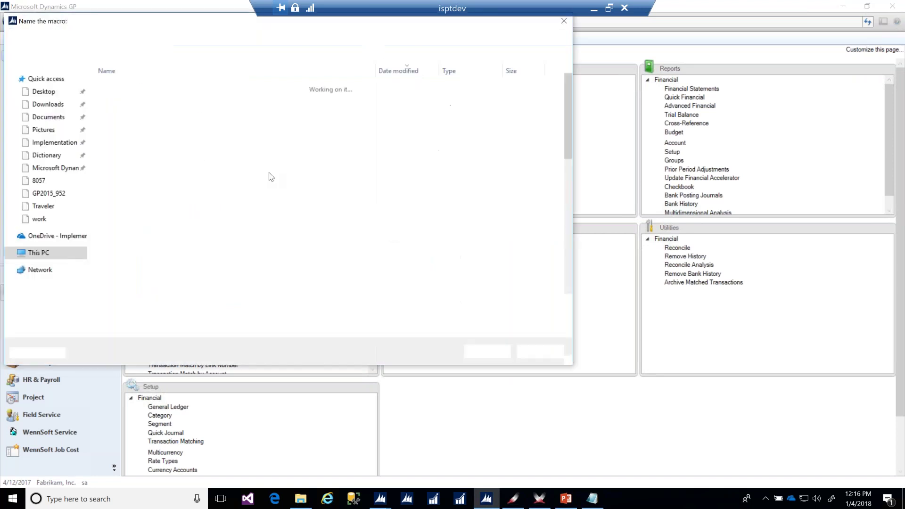
pyautogui.click(136, 87)
pyautogui.click(127, 316)
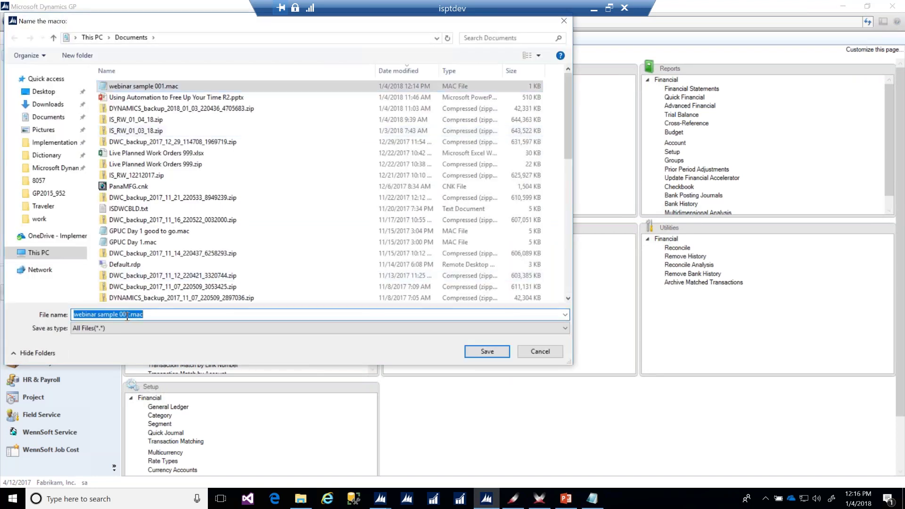
pyautogui.click(127, 316)
pyautogui.press('BackSpace')
pyautogui.write('2')
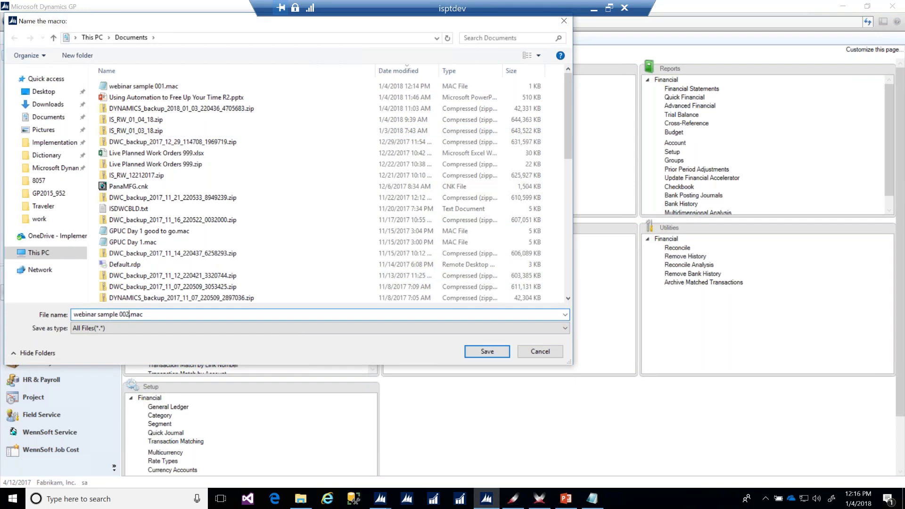
pyautogui.click(486, 352)
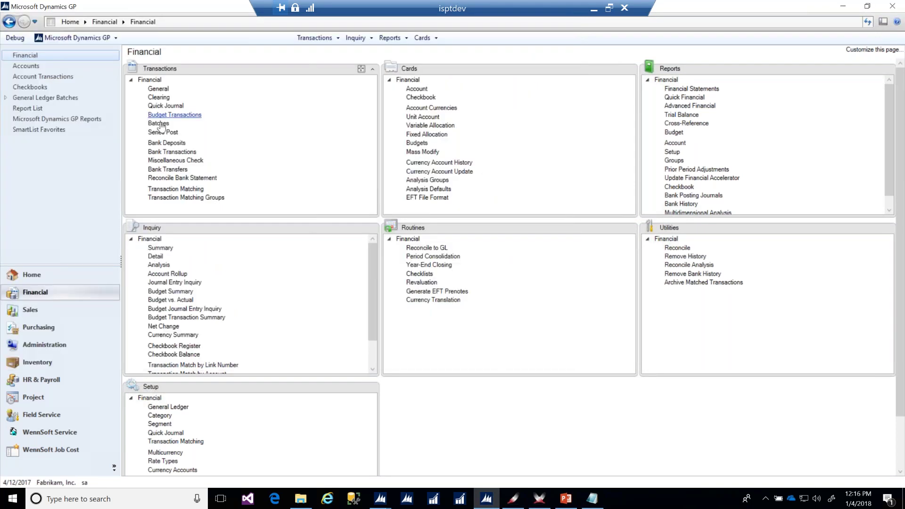
# Record opening Batches from the Financial area page and closing its window, and stop the macro recording.
pyautogui.click(159, 123)
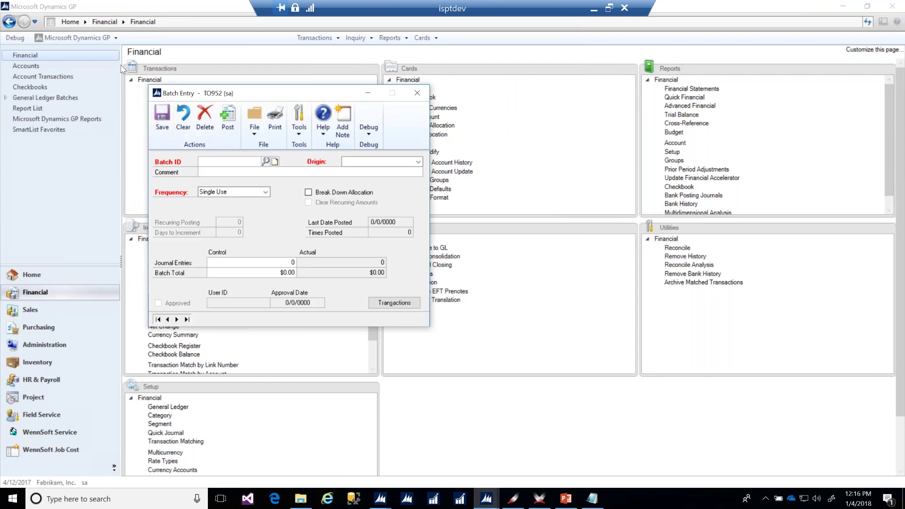
pyautogui.click(417, 94)
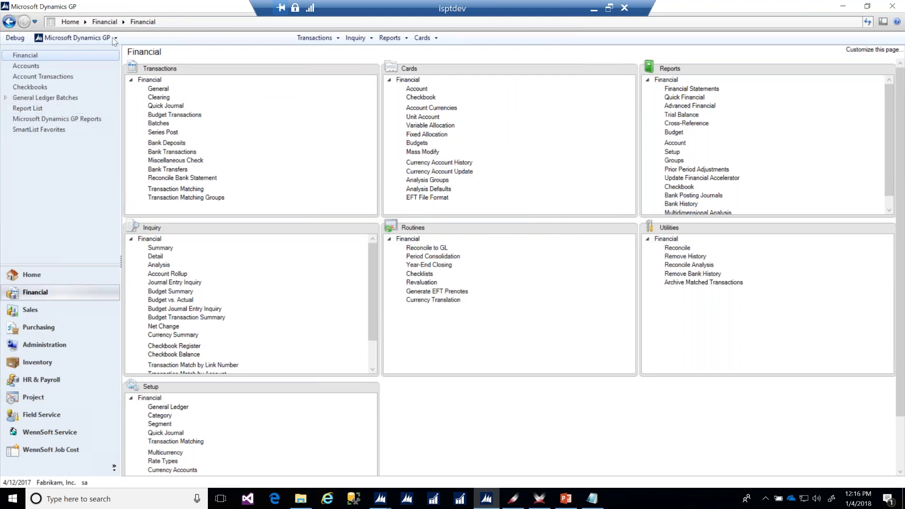
pyautogui.click(79, 39)
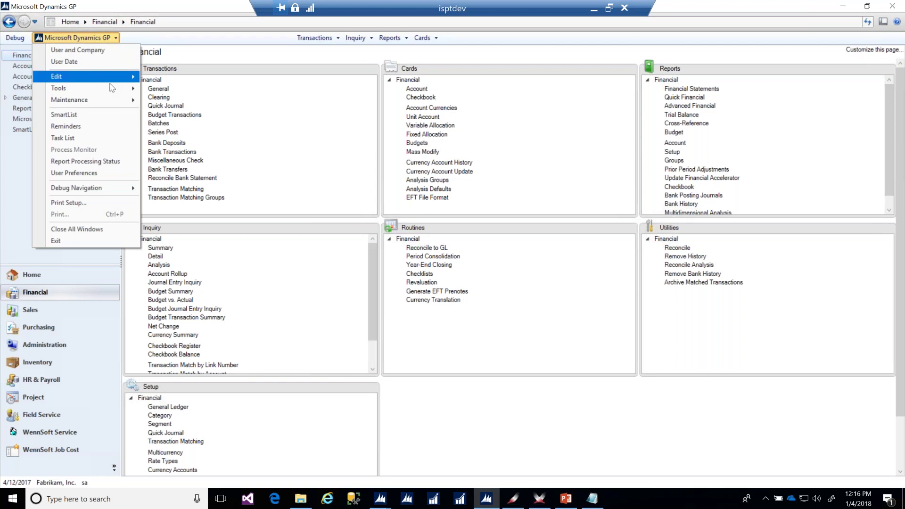
pyautogui.moveTo(71, 89)
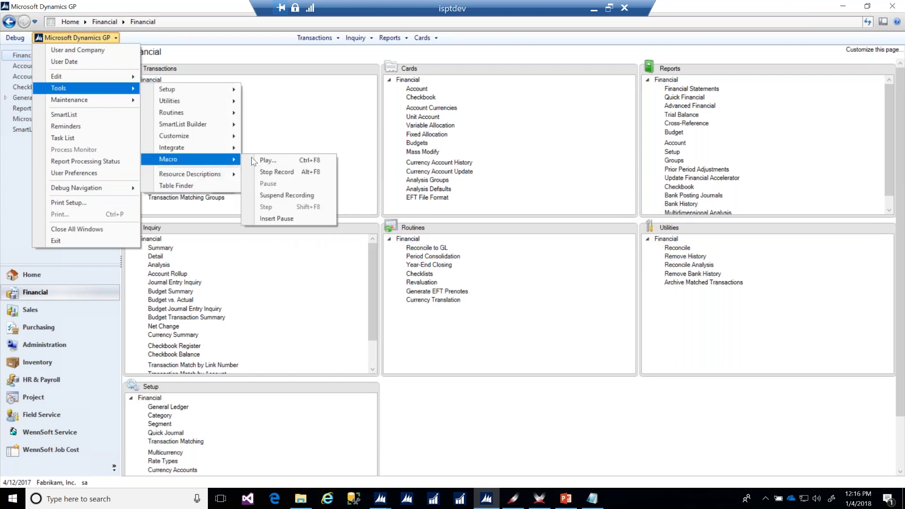
pyautogui.click(288, 175)
# Open webinar sample 002.mac from the Documents folder and highlight the URL in its ClickHitIE line.
pyautogui.click(300, 500)
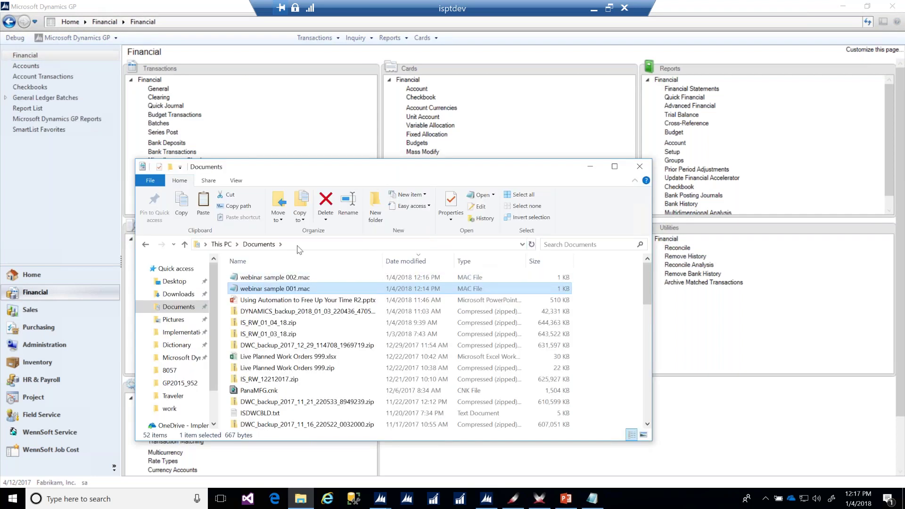
pyautogui.doubleClick(271, 279)
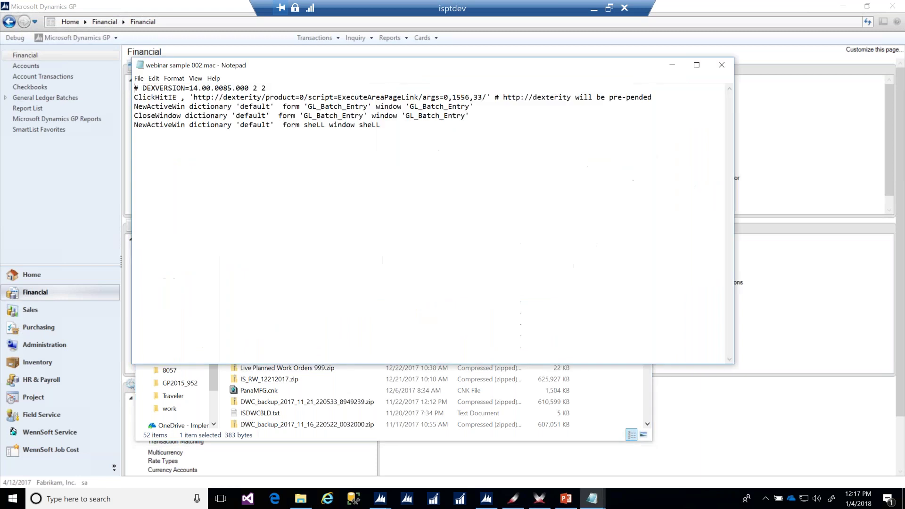
pyautogui.moveTo(198, 98); pyautogui.dragTo(457, 96)
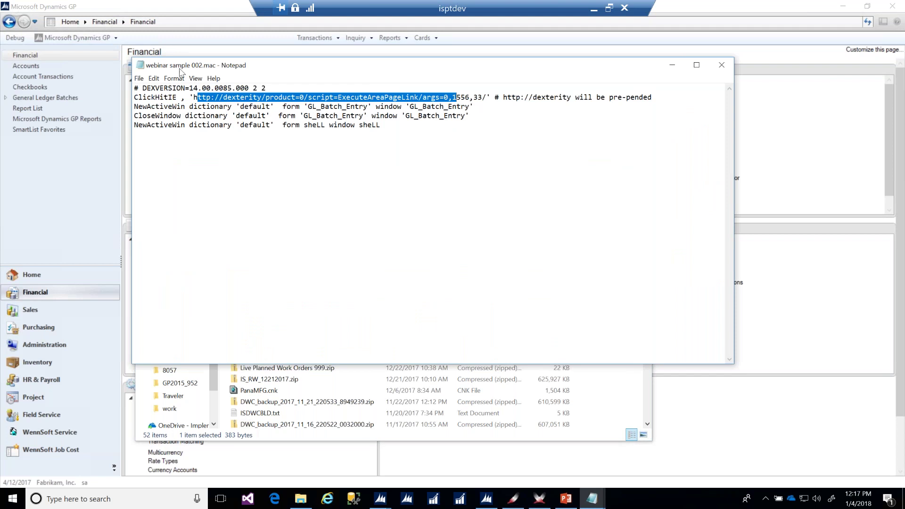
# Move the webinar sample 002.mac window out of the way and switch to Microsoft Dynamics GP.
pyautogui.moveTo(178, 70); pyautogui.dragTo(202, 220)
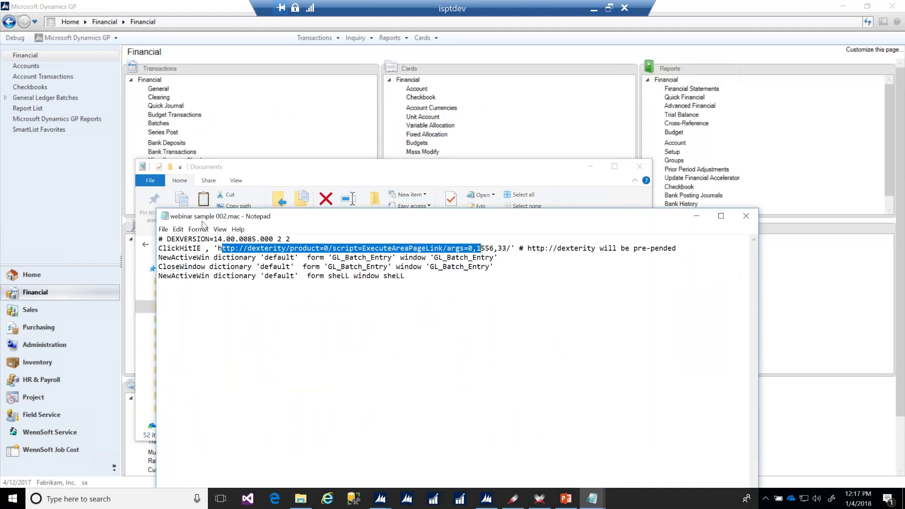
pyautogui.click(100, 6)
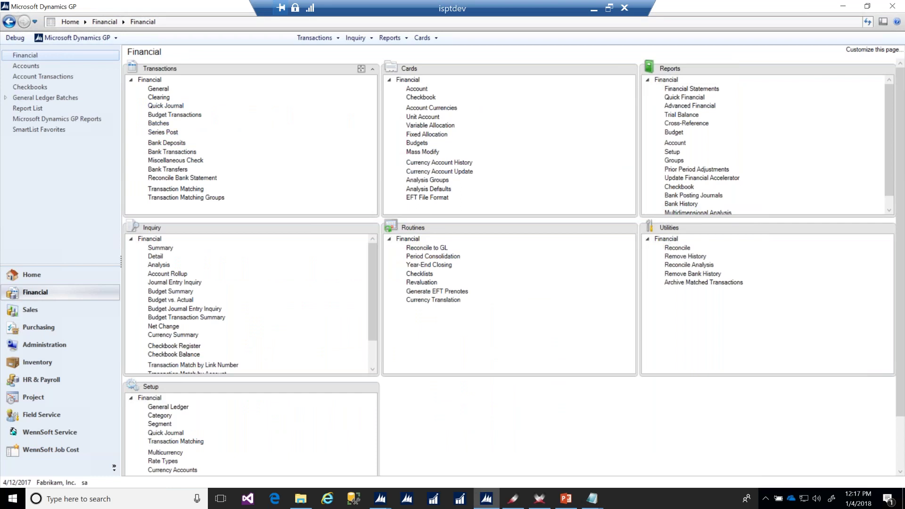
pyautogui.click(75, 37)
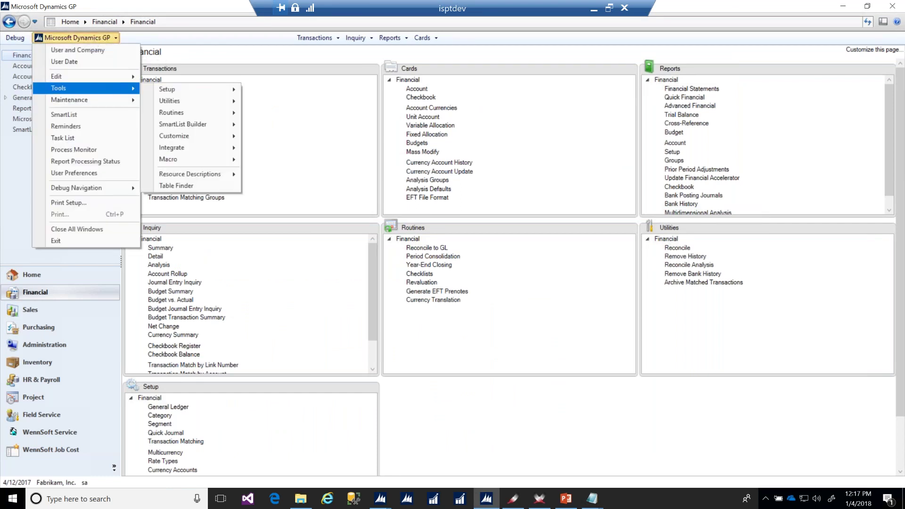
pyautogui.click(316, 38)
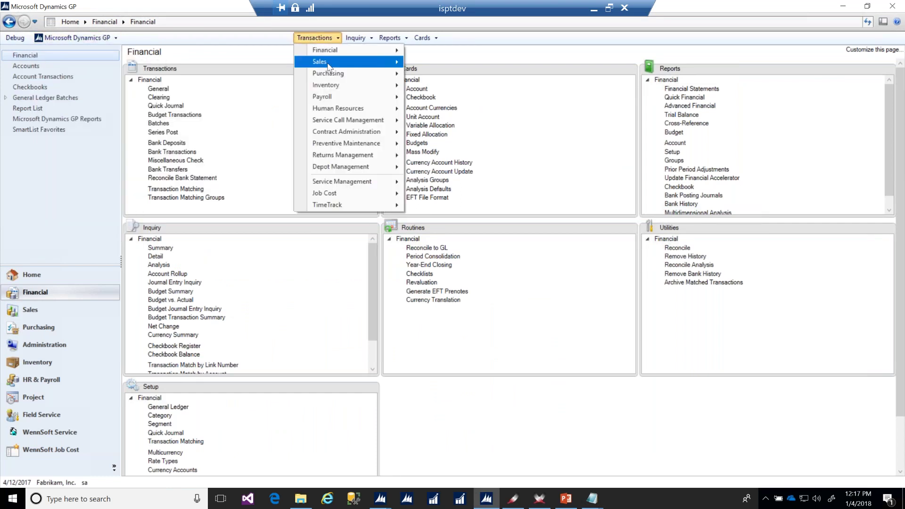
pyautogui.moveTo(333, 53)
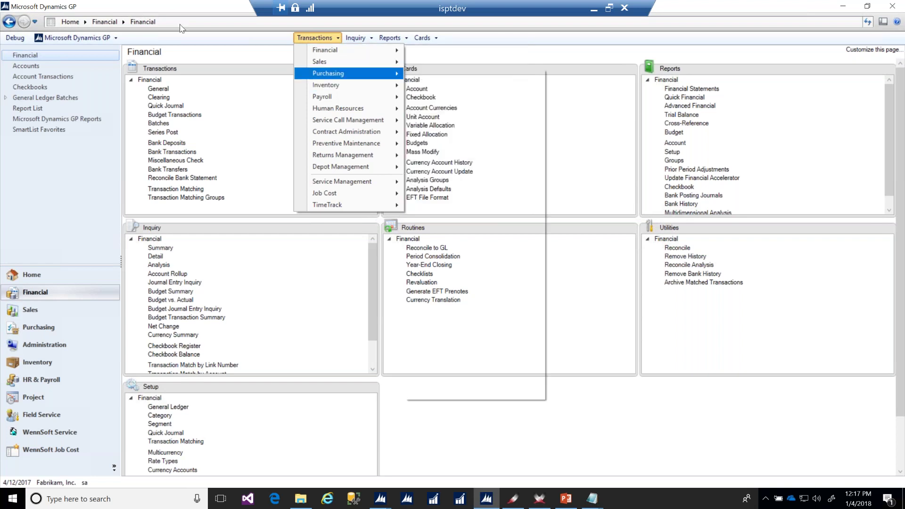
pyautogui.click(248, 57)
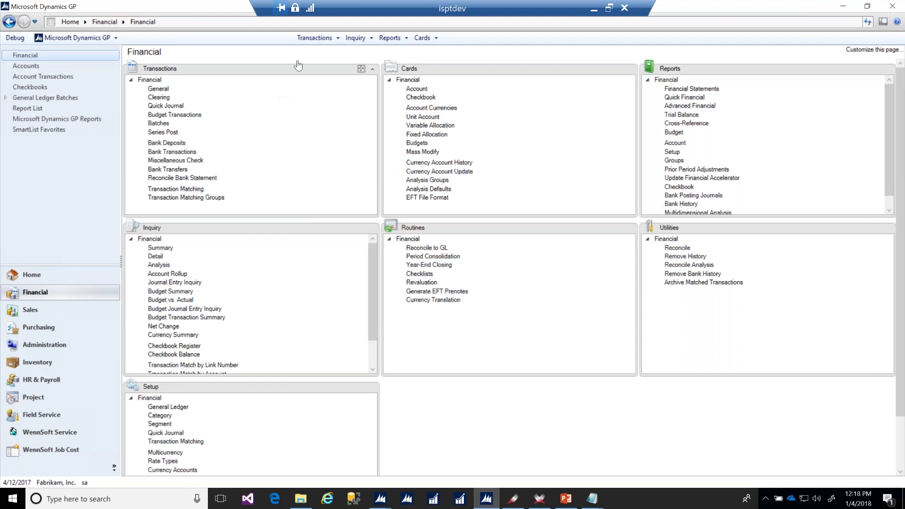
# Go to the Home page and run the good morning batch startup shortcut.
pyautogui.click(65, 277)
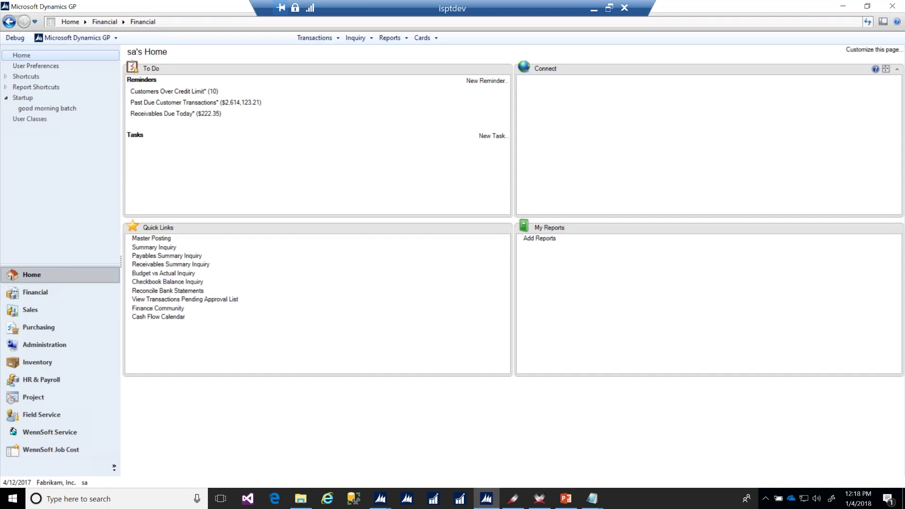
pyautogui.rightClick(40, 110)
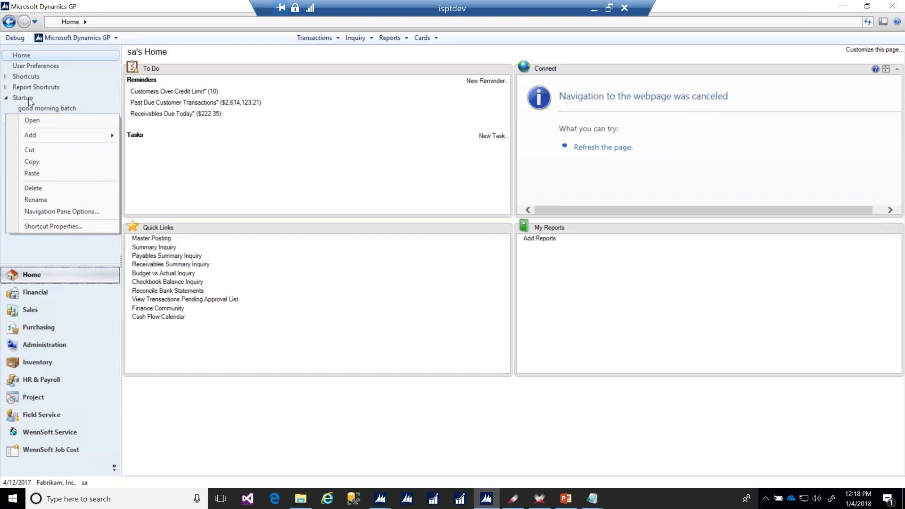
pyautogui.click(58, 122)
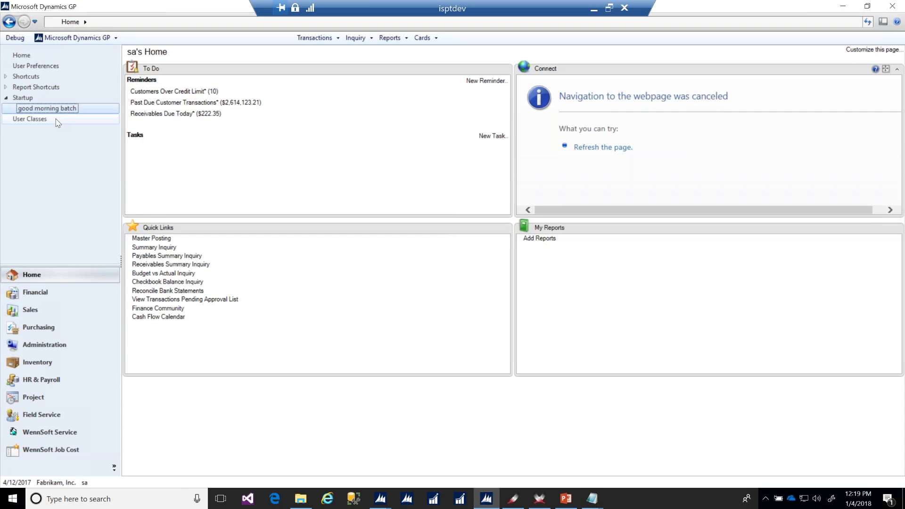
# Open Sales Batch Entry, look up the batch SA04122017 to check it, and close the window.
pyautogui.click(319, 40)
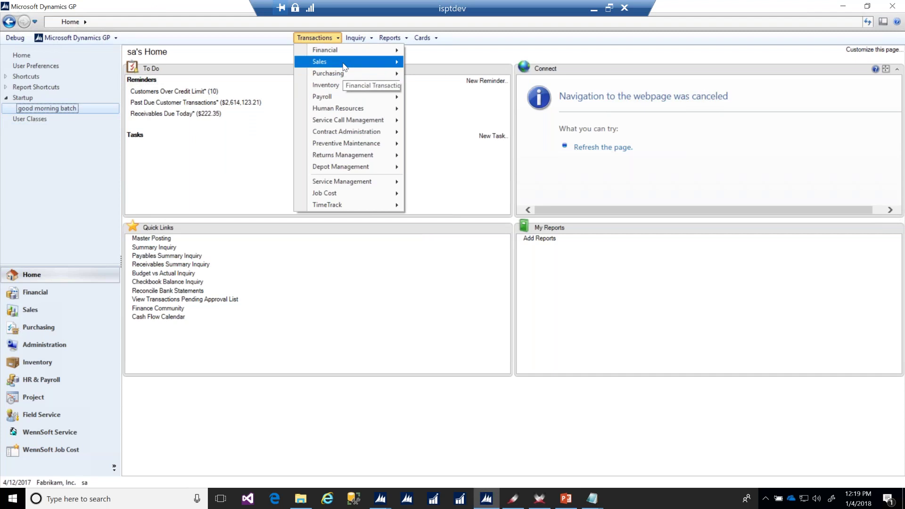
pyautogui.moveTo(330, 61)
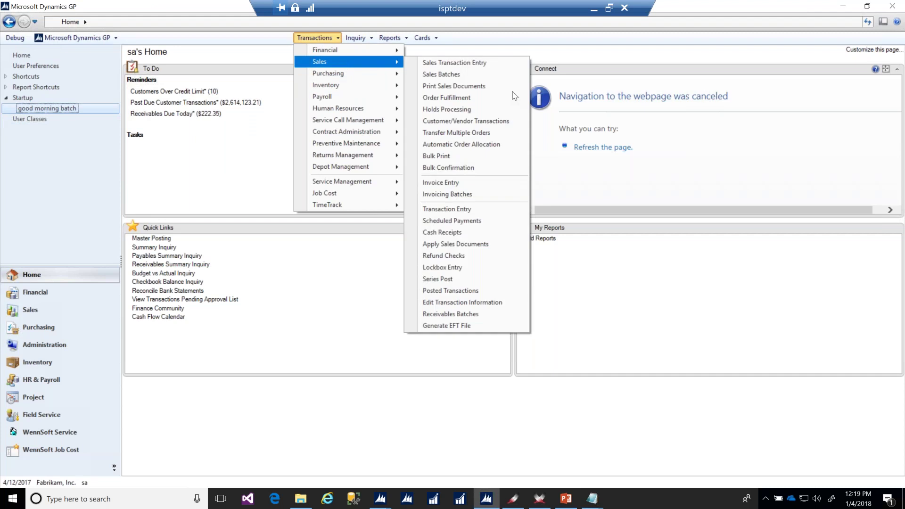
pyautogui.click(456, 74)
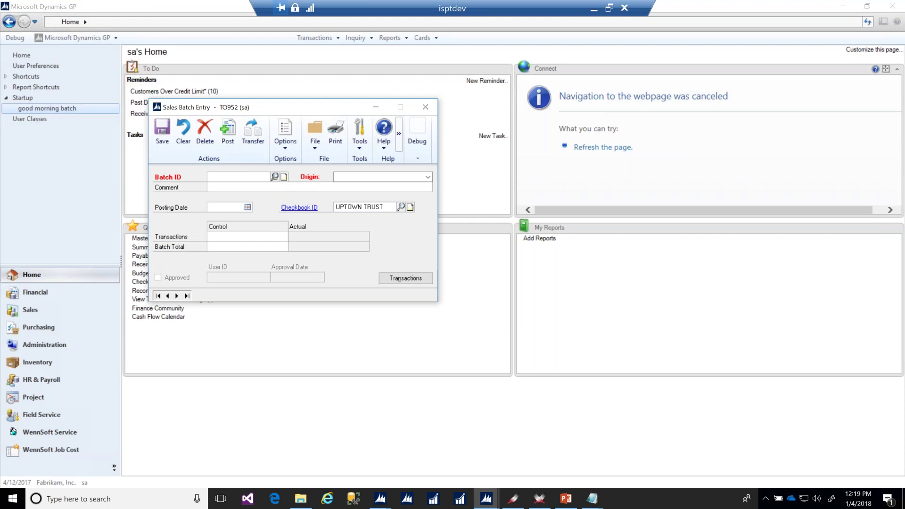
pyautogui.click(277, 176)
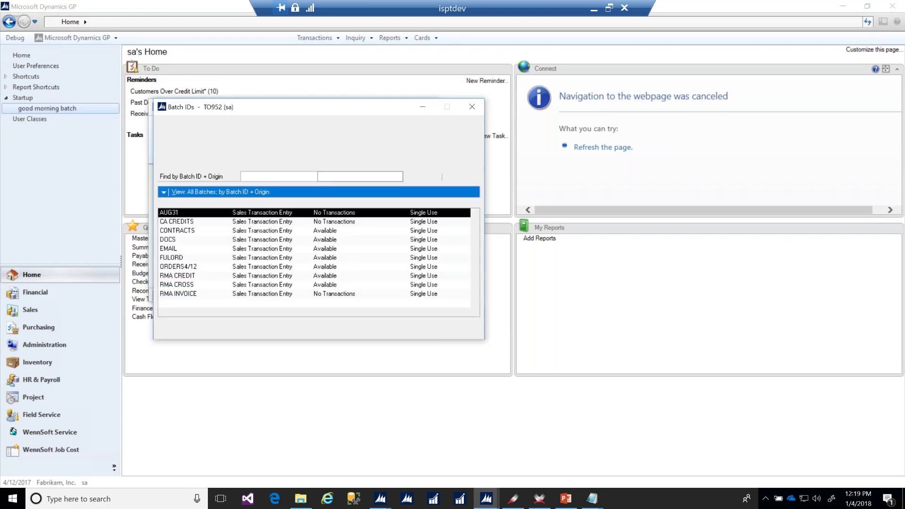
pyautogui.scroll(-3, 477, 297)
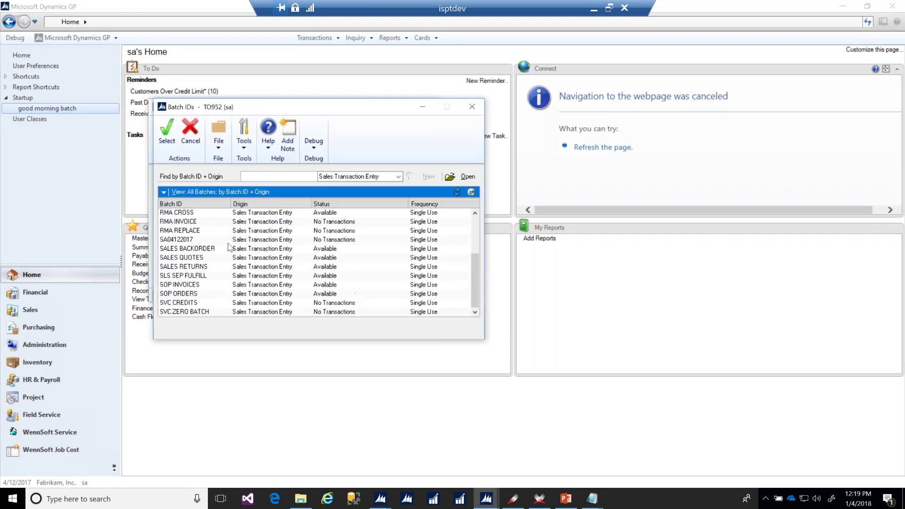
pyautogui.doubleClick(181, 240)
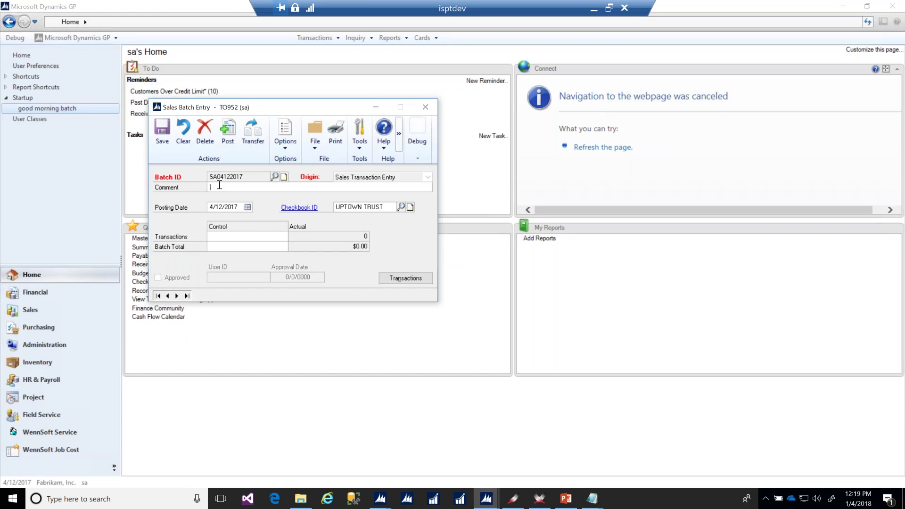
pyautogui.click(423, 106)
# Switch to the Documents folder in File Explorer and open GPUC Day 1 good to go.mac.
pyautogui.click(299, 500)
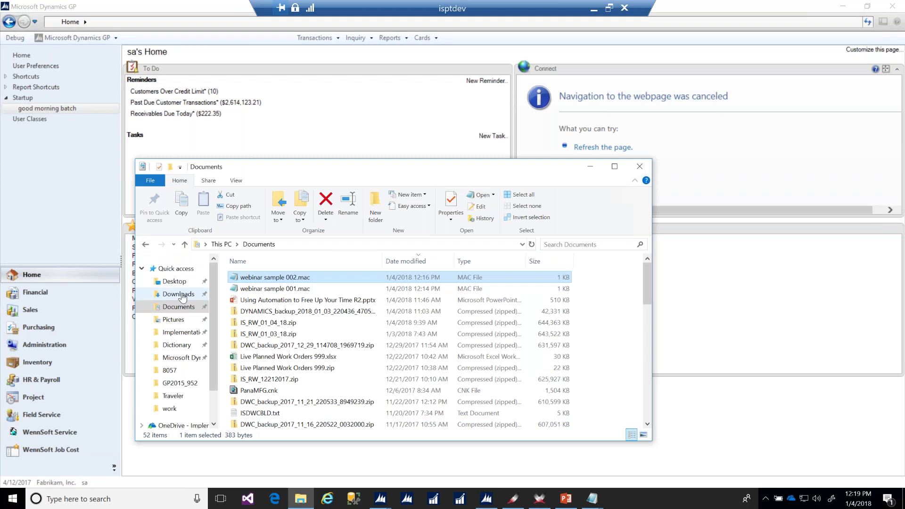
pyautogui.click(327, 334)
pyautogui.scroll(-5, 328, 338)
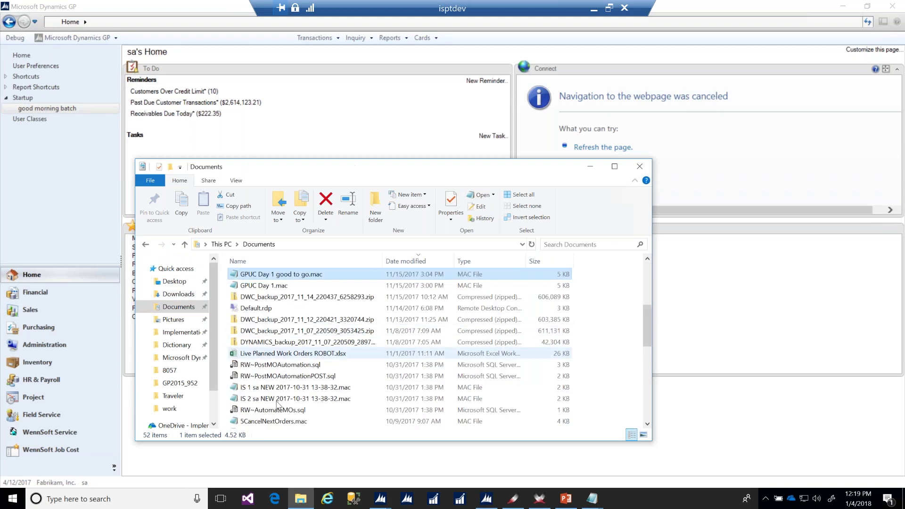
pyautogui.click(284, 275)
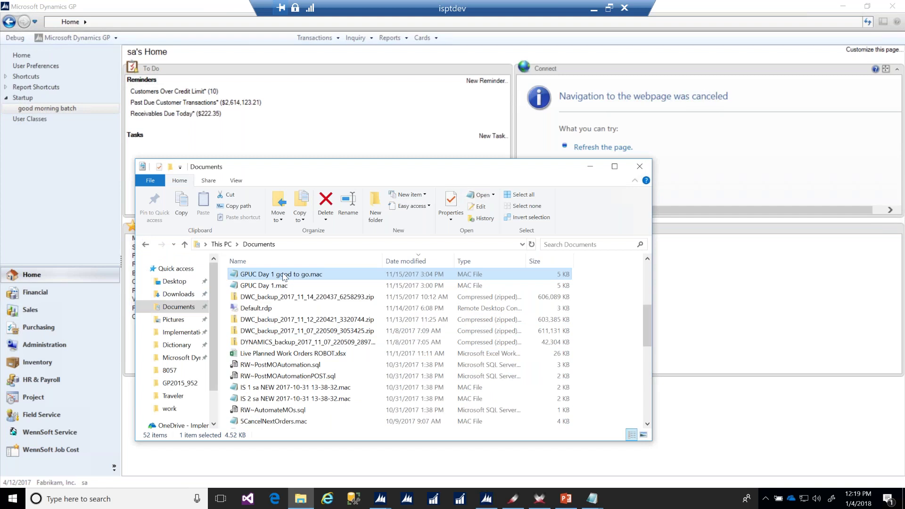
pyautogui.doubleClick(284, 276)
# Highlight the Logging file 'foo.txt' line near the beginning of the macro.
pyautogui.click(408, 131)
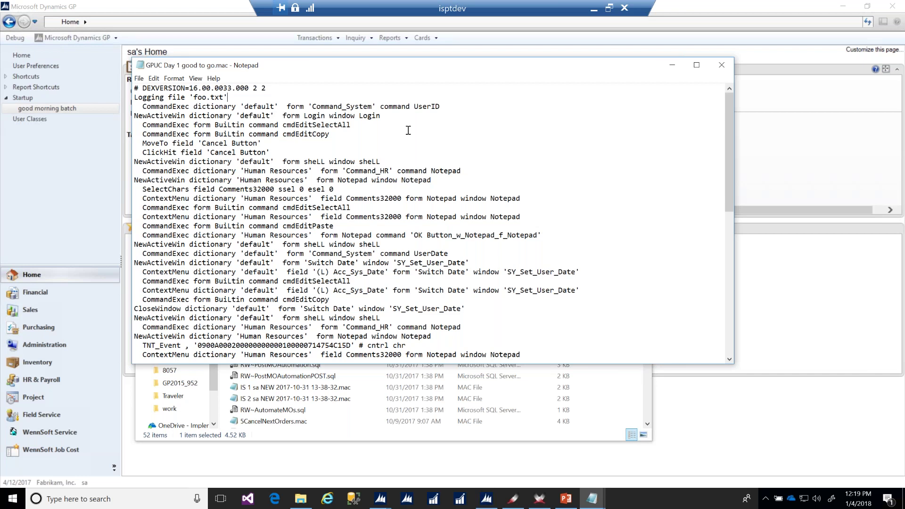
pyautogui.hotkey('shift', 'Left')
pyautogui.hotkey('shift', 'Left')
pyautogui.hotkey('shift', 'Left')
pyautogui.hotkey('shift', 'Left')
pyautogui.hotkey('shift', 'Left')
pyautogui.hotkey('shift', 'Left')
pyautogui.hotkey('shift', 'Left')
pyautogui.hotkey('shift', 'Left')
pyautogui.hotkey('shift', 'Left')
pyautogui.hotkey('shift', 'Left')
pyautogui.hotkey('shift', 'Left')
pyautogui.hotkey('shift', 'Left')
pyautogui.hotkey('shift', 'Left')
pyautogui.hotkey('shift', 'Left')
pyautogui.hotkey('shift', 'Left')
pyautogui.hotkey('shift', 'Left')
pyautogui.hotkey('shift', 'Left')
pyautogui.hotkey('shift', 'Left')
pyautogui.hotkey('shift', 'Left')
pyautogui.hotkey('shift', 'Left')
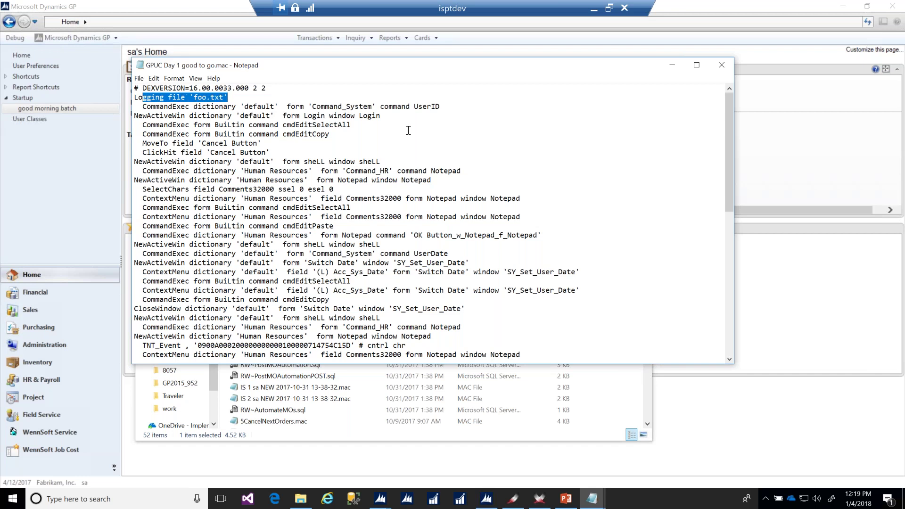
pyautogui.hotkey('shift', 'Left')
# Highlight the first cmdEditSelectAll command, and the 'Switch Date' form name with its cmdEditSelectAll and cmdEditCopy commands.
pyautogui.doubleClick(319, 124)
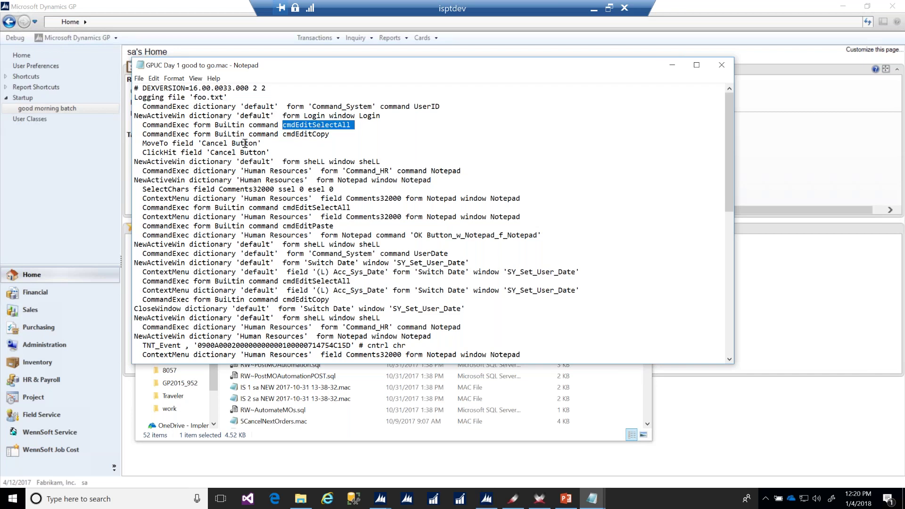
pyautogui.click(257, 171)
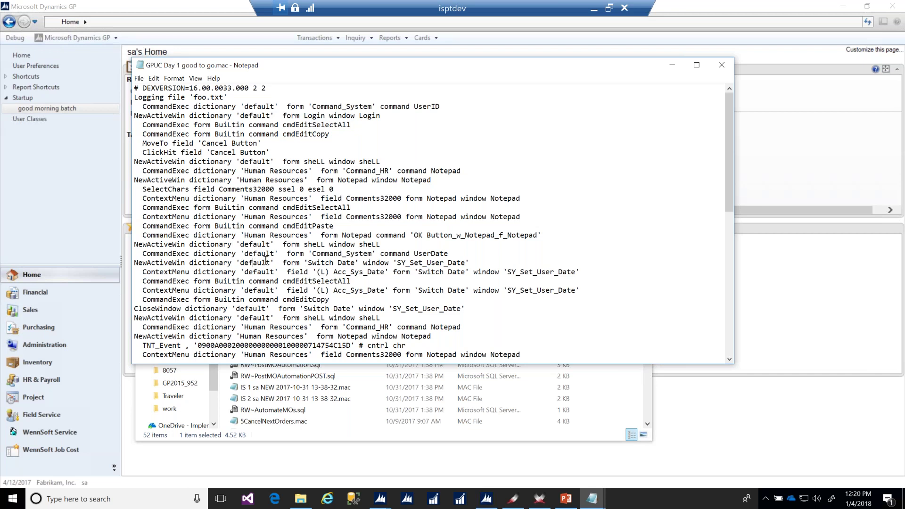
pyautogui.moveTo(307, 262); pyautogui.dragTo(360, 264)
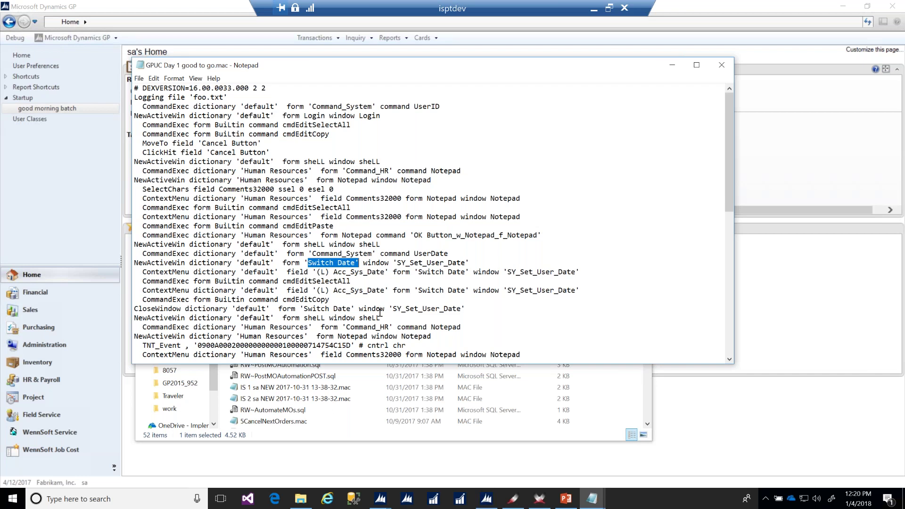
pyautogui.doubleClick(297, 281)
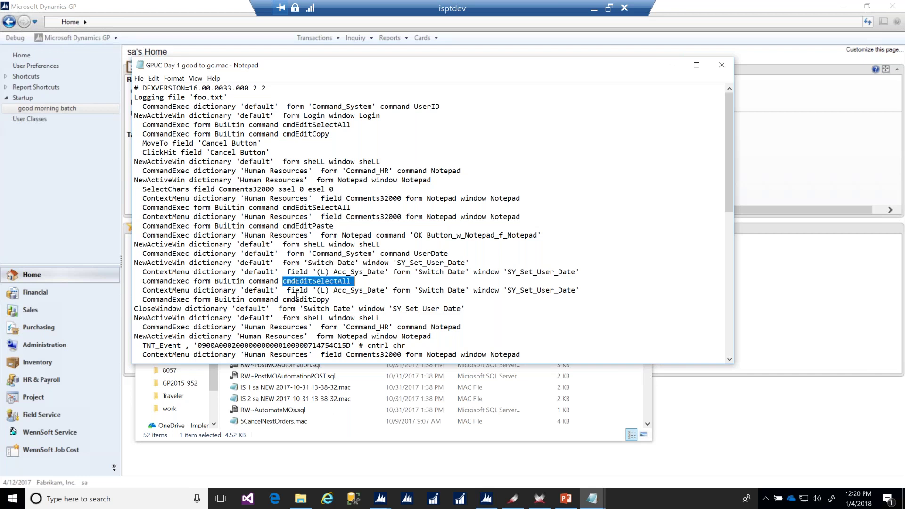
pyautogui.doubleClick(298, 299)
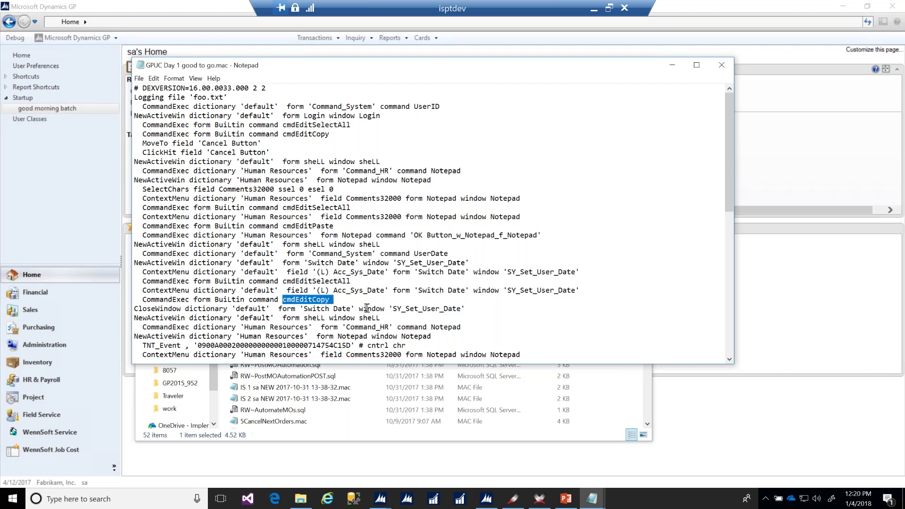
# Read through the rest of the macro, covering the financial, sales and purchasing batch entry commands, and close the file.
pyautogui.click(364, 309)
pyautogui.press('Down')
pyautogui.press('Down')
pyautogui.press('Down')
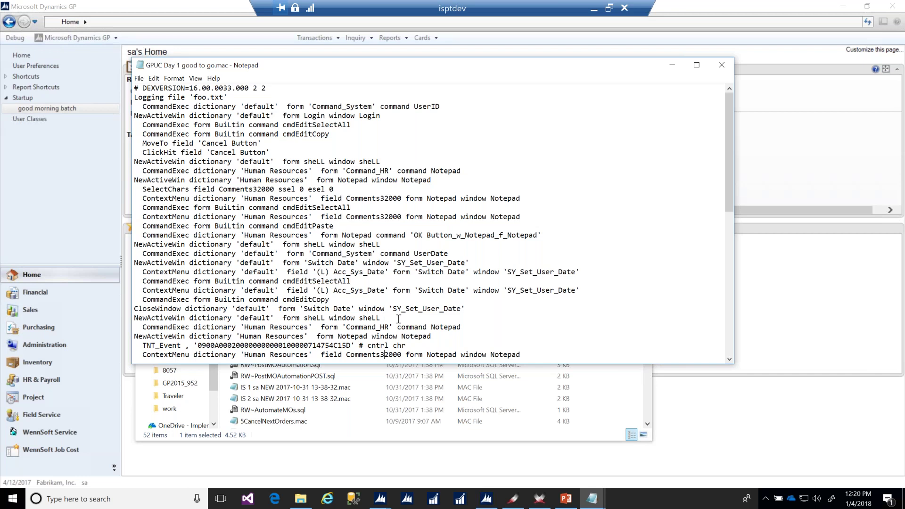
pyautogui.press('Down')
pyautogui.press('Down')
pyautogui.press('Down')
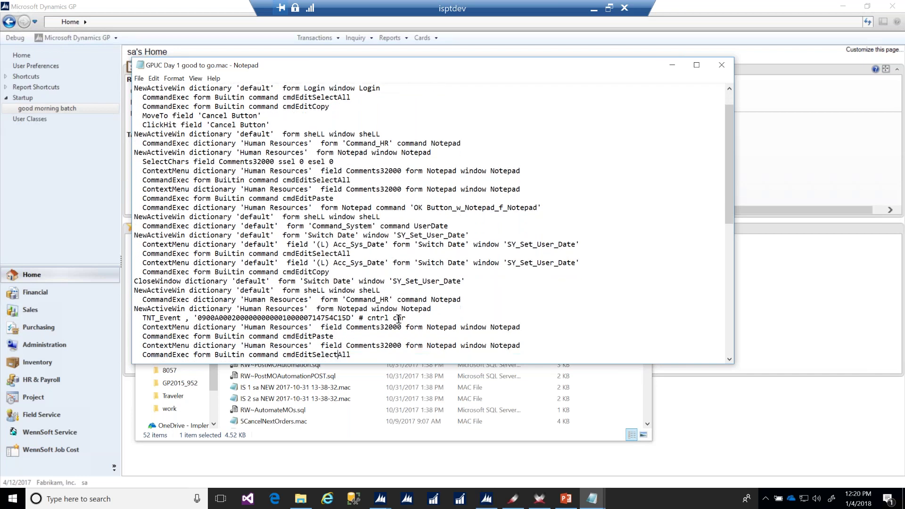
pyautogui.press('Down')
pyautogui.press('Down')
pyautogui.press('Down')
pyautogui.press('Down')
pyautogui.press('Down')
pyautogui.press('Down')
pyautogui.press('Down')
pyautogui.press('Down')
pyautogui.press('Down')
pyautogui.press('Down')
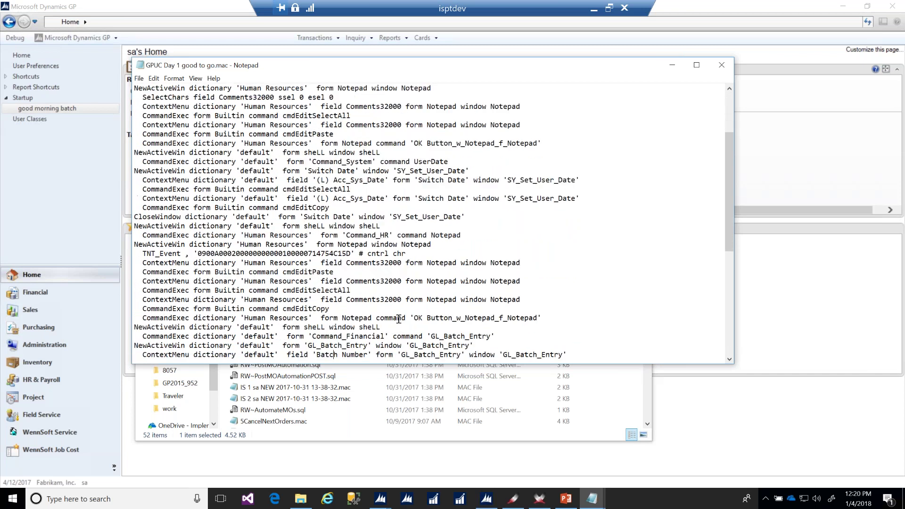
pyautogui.press('Down')
pyautogui.press('Down')
pyautogui.press('Down')
pyautogui.press('Down')
pyautogui.press('Down')
pyautogui.press('Down')
pyautogui.press('Down')
pyautogui.press('Down')
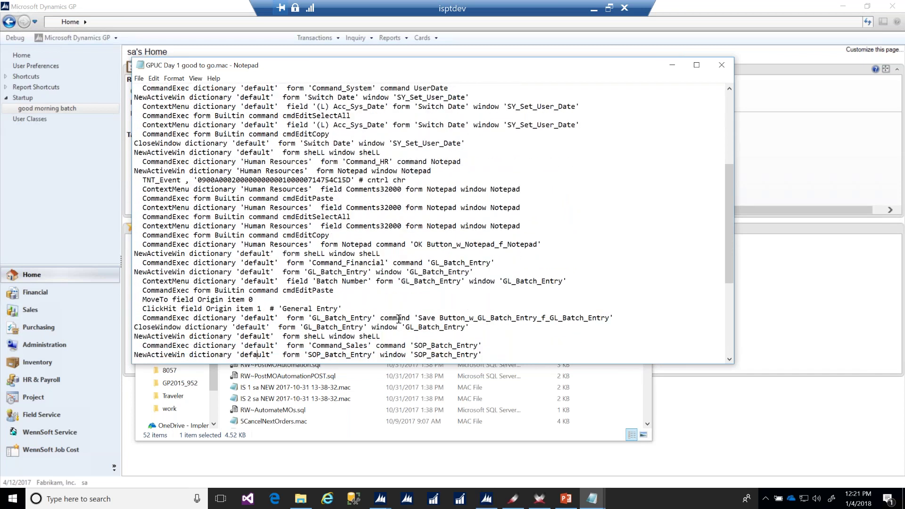
pyautogui.press('Up')
pyautogui.press('Up')
pyautogui.press('Up')
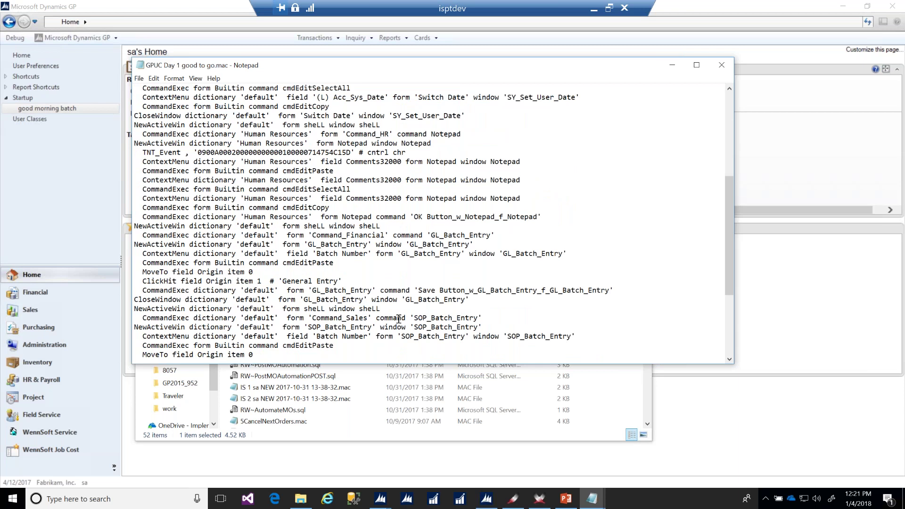
pyautogui.press('Down')
pyautogui.press('Down')
pyautogui.press('Down')
pyautogui.press('Down')
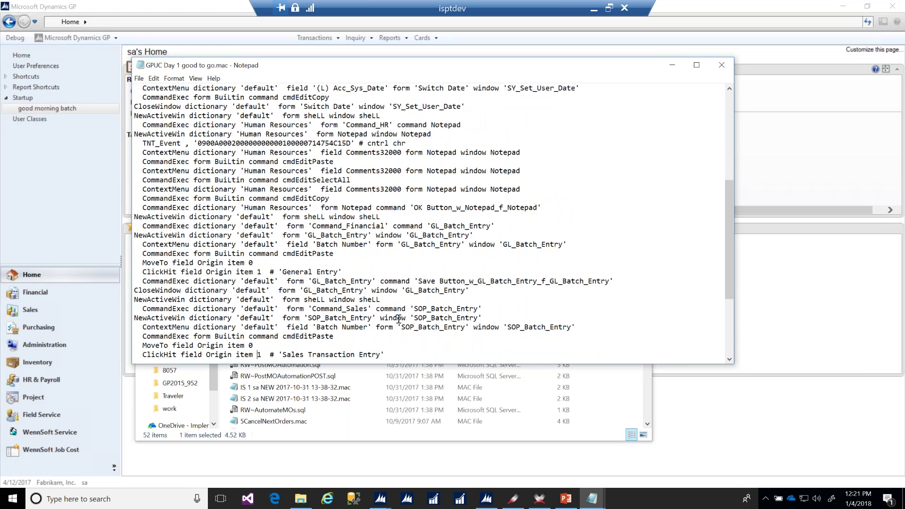
pyautogui.press('Down')
pyautogui.press('Down')
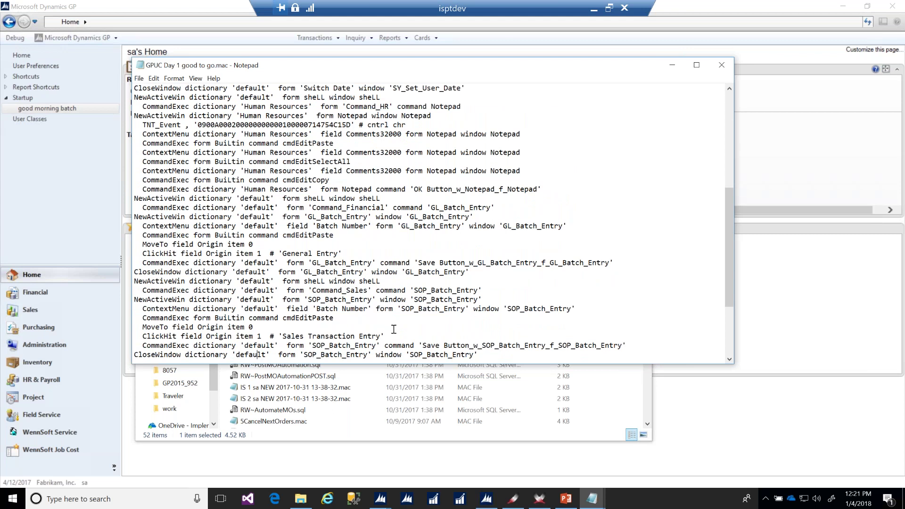
pyautogui.press('Down')
pyautogui.press('Down')
pyautogui.press('Down')
pyautogui.press('Down')
pyautogui.press('Down')
pyautogui.press('Down')
pyautogui.press('Down')
pyautogui.press('Down')
pyautogui.press('Down')
pyautogui.press('Down')
pyautogui.press('Down')
pyautogui.press('Down')
pyautogui.press('Down')
pyautogui.press('Down')
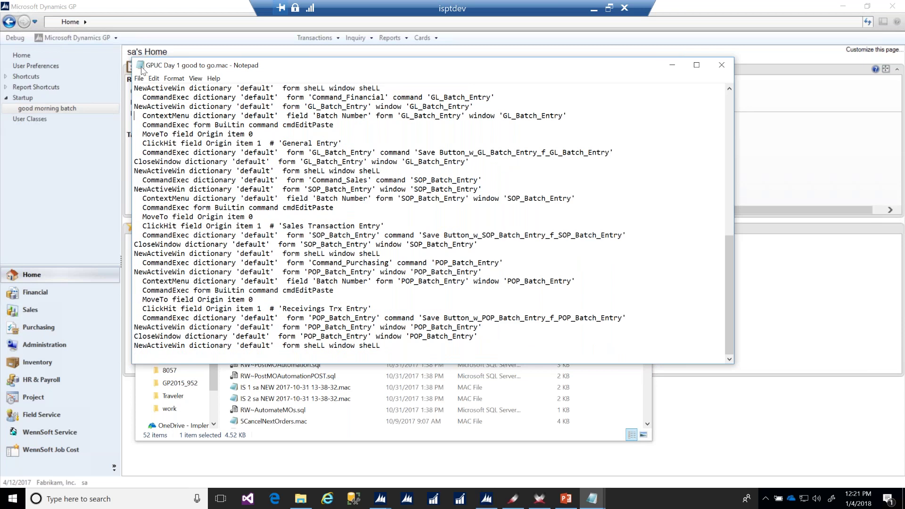
pyautogui.click(142, 68)
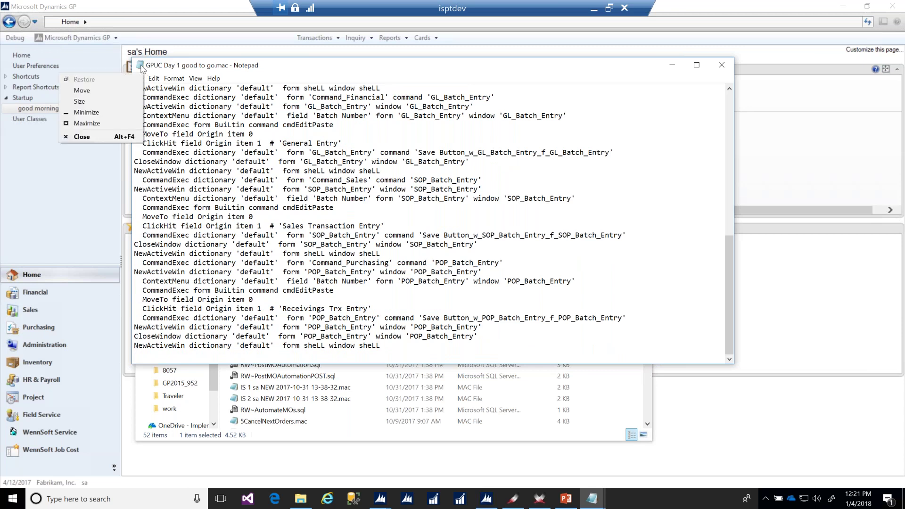
pyautogui.click(143, 69)
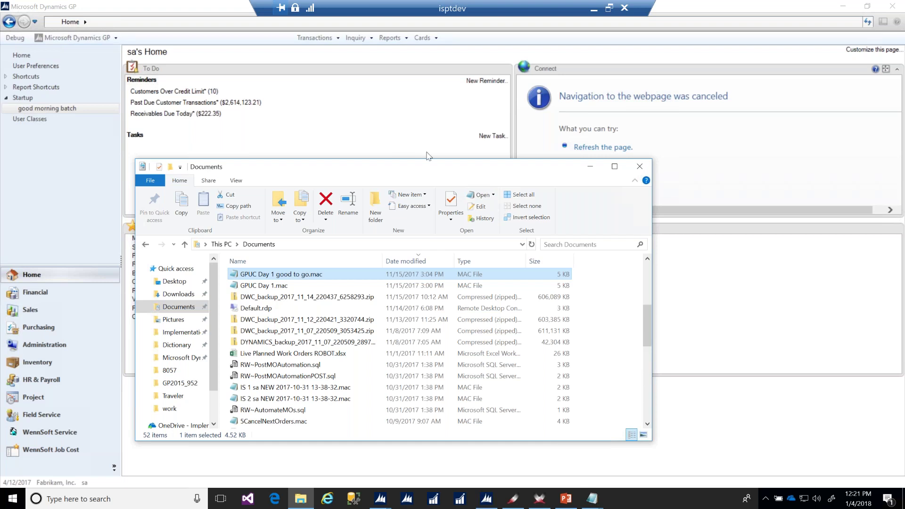
# Close the Documents folder window, open Purchase Order Entry from the purchasing transactions, and toggle its line detail display.
pyautogui.click(640, 169)
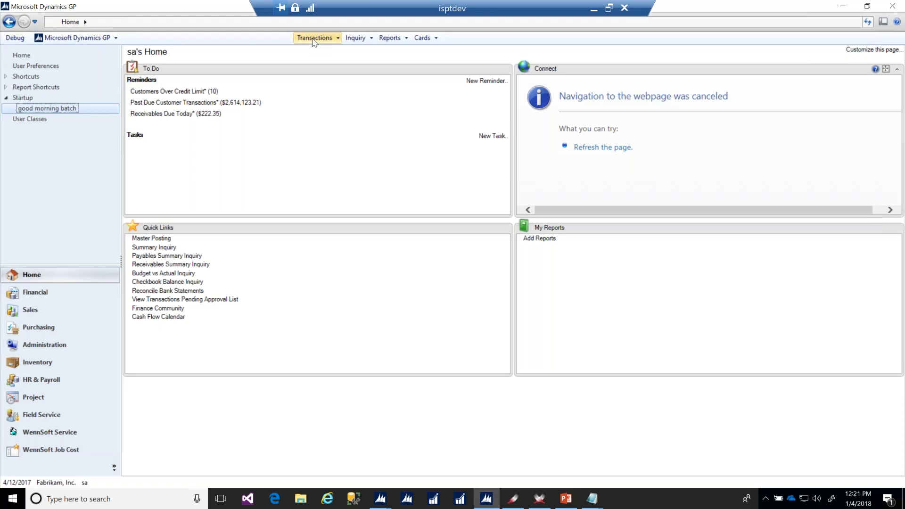
pyautogui.click(313, 38)
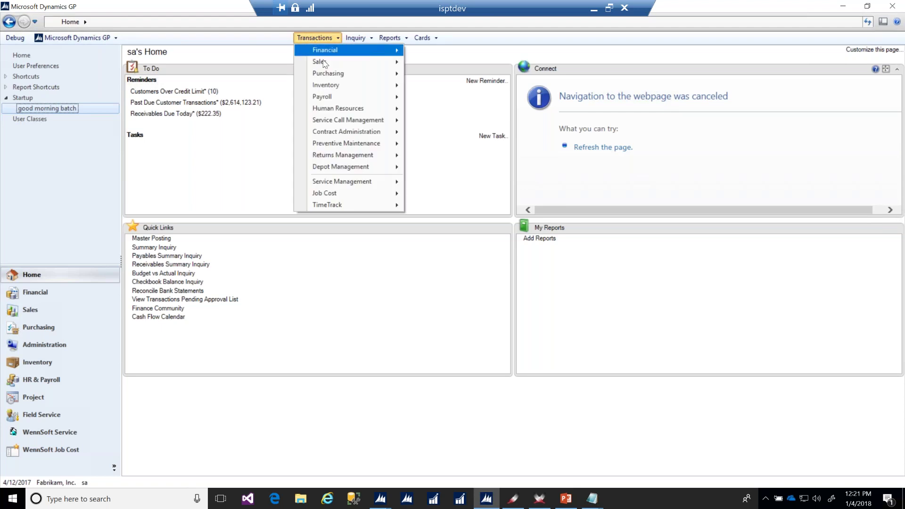
pyautogui.moveTo(329, 75)
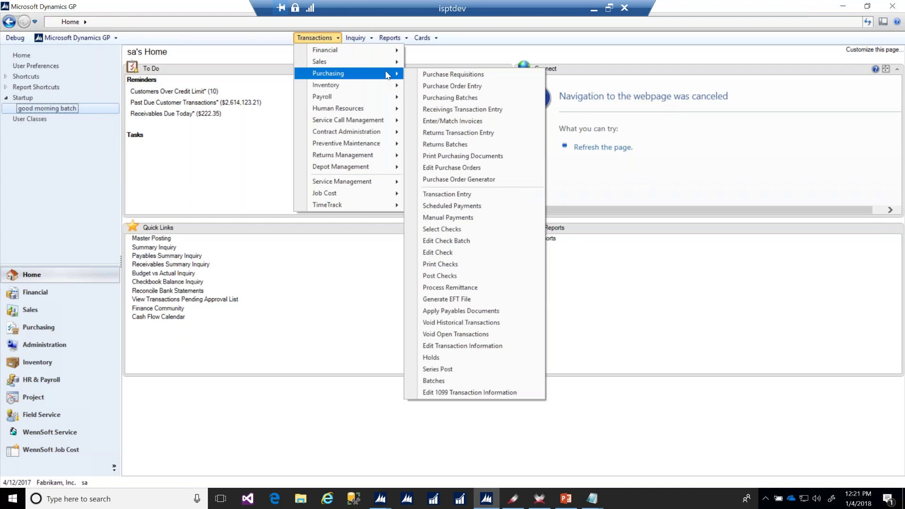
pyautogui.click(471, 85)
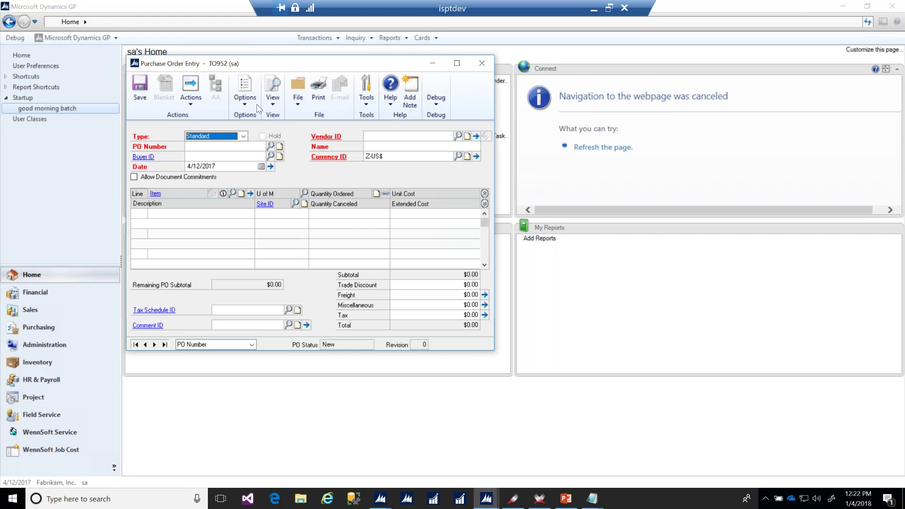
pyautogui.click(484, 204)
# Switch the purchase order lines to display vendor items and load the first purchase order.
pyautogui.click(244, 112)
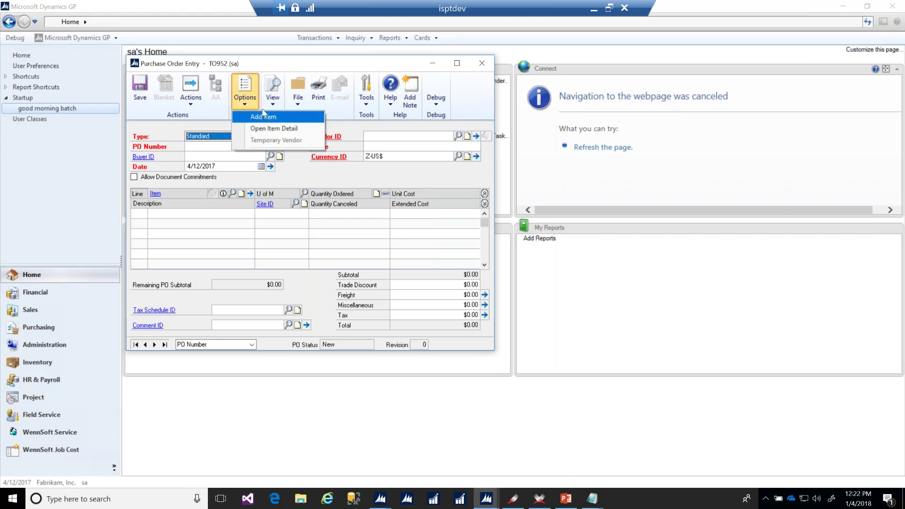
pyautogui.click(272, 100)
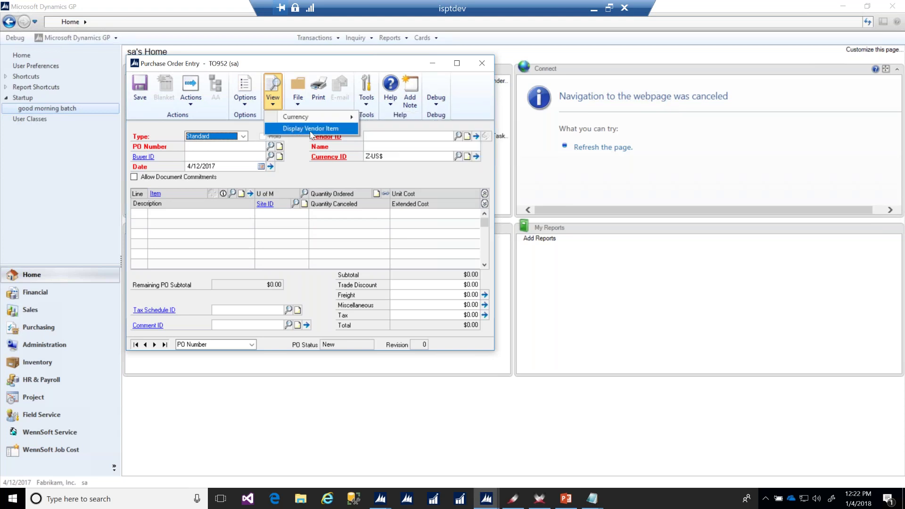
pyautogui.click(311, 130)
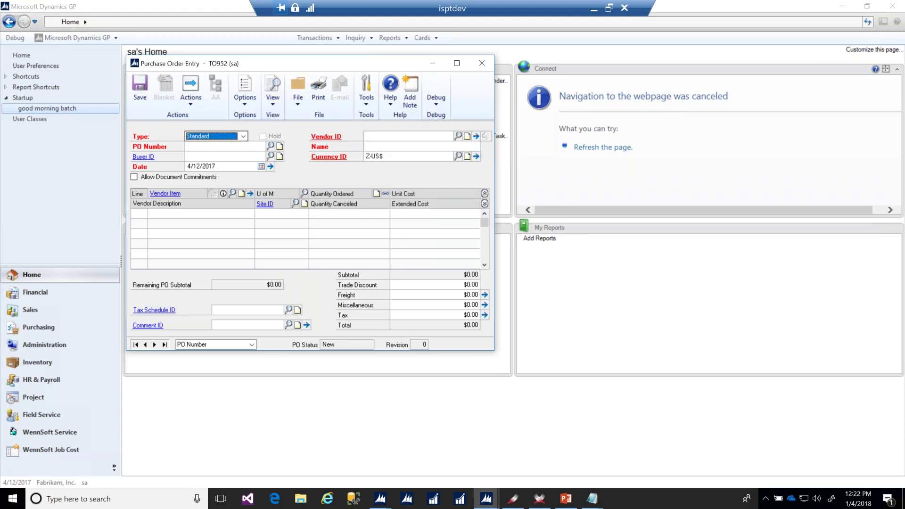
pyautogui.click(135, 345)
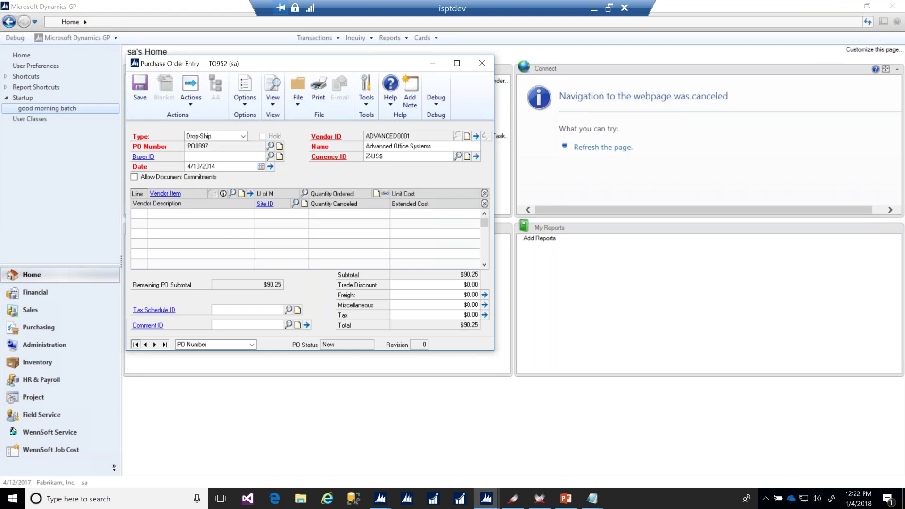
# Alternate the loaded purchase order between item and vendor item display, ending on the item display.
pyautogui.click(273, 89)
pyautogui.click(292, 128)
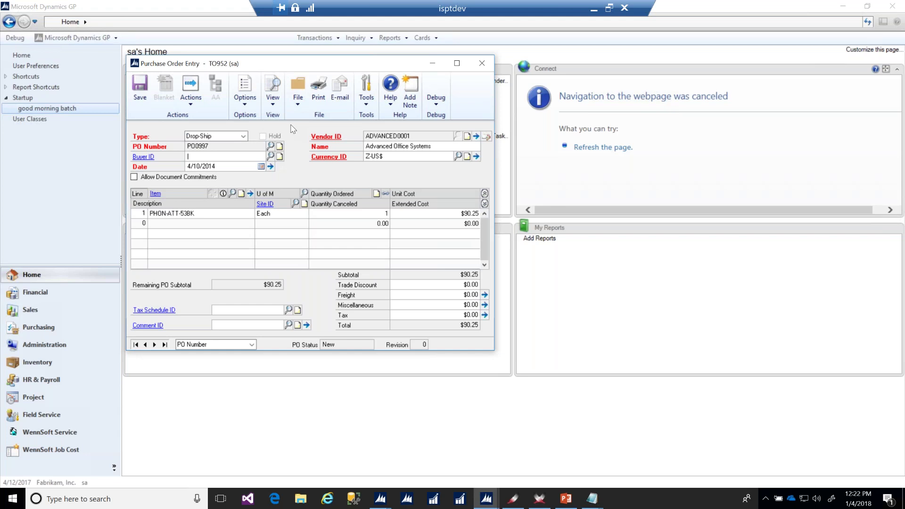
pyautogui.click(274, 94)
pyautogui.click(290, 129)
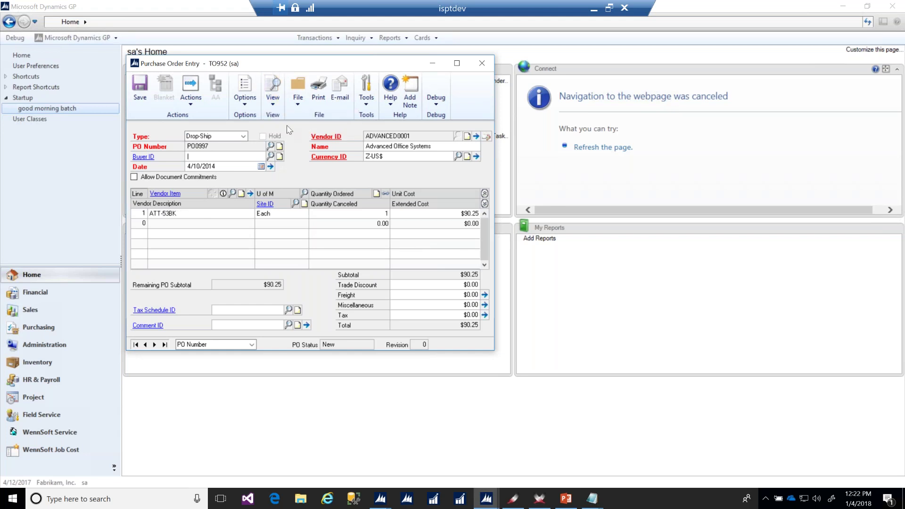
pyautogui.click(272, 101)
pyautogui.click(292, 128)
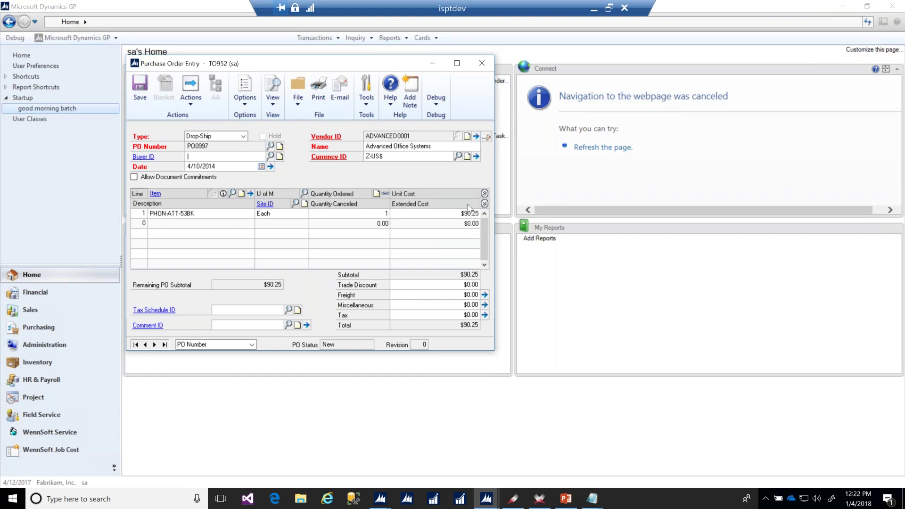
# Expand the purchase order's line details, switch to vendor item display, and close Purchase Order Entry.
pyautogui.click(484, 204)
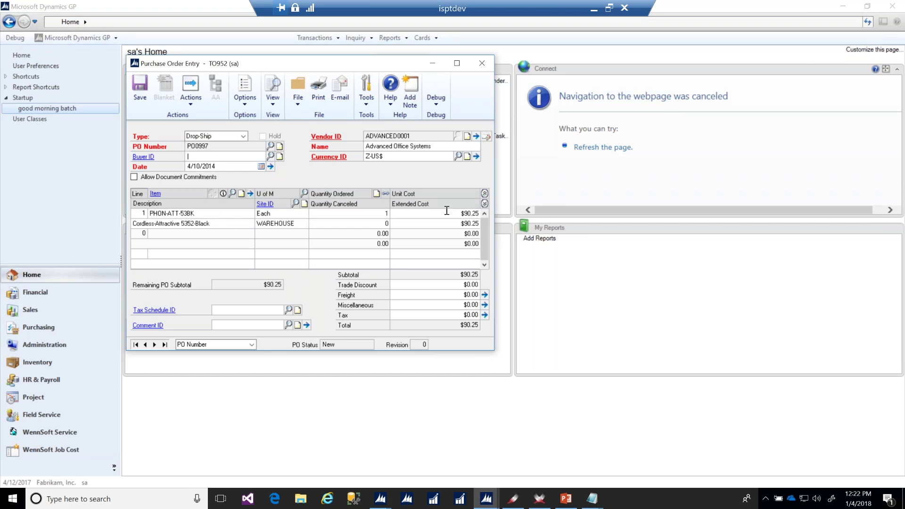
pyautogui.click(460, 224)
pyautogui.click(275, 100)
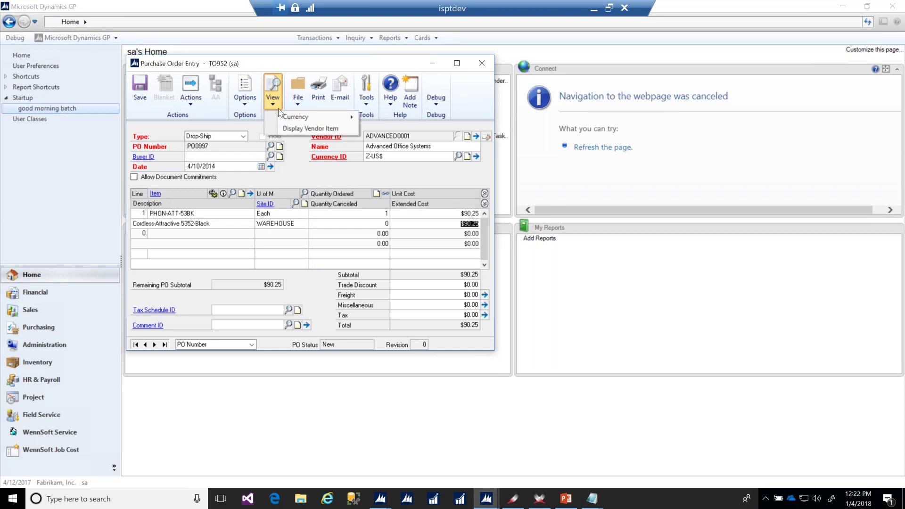
pyautogui.click(298, 132)
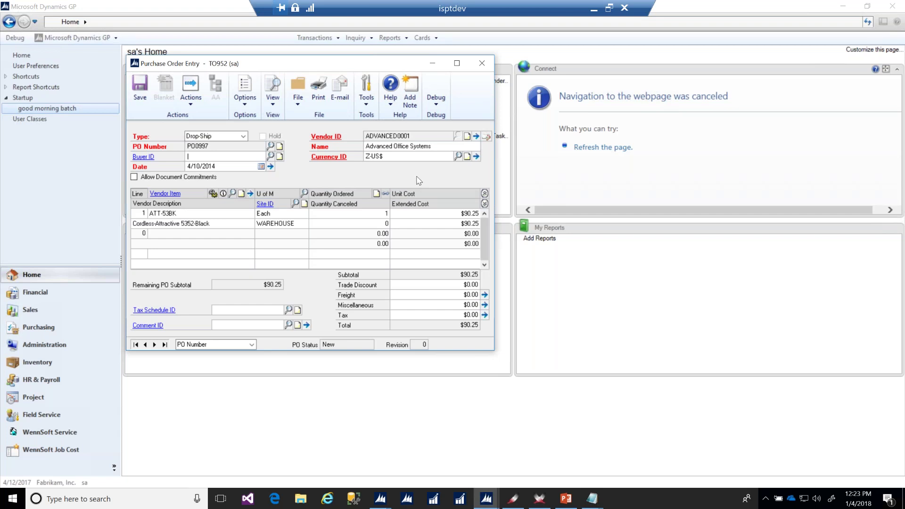
pyautogui.click(487, 69)
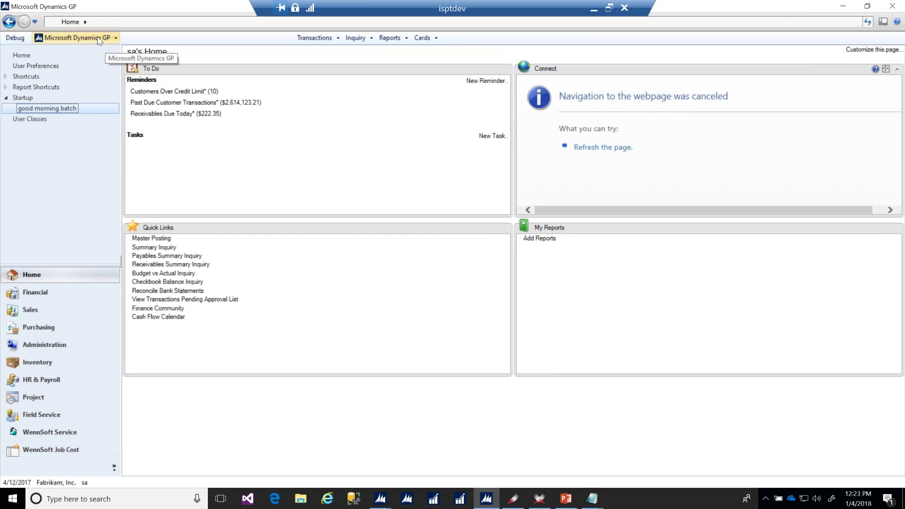
# Start recording a new macro saved as webinar sample 003.mac in the Documents folder.
pyautogui.click(94, 38)
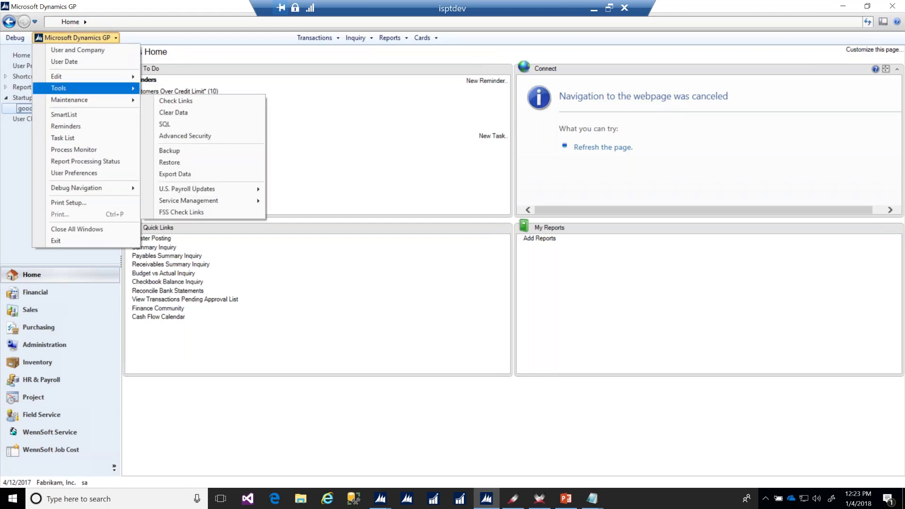
pyautogui.moveTo(125, 88)
pyautogui.moveTo(207, 159)
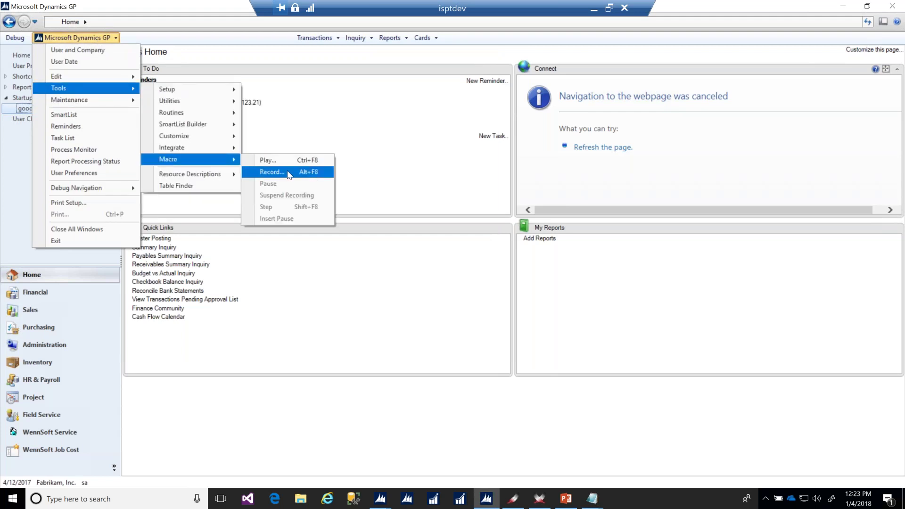
pyautogui.click(289, 175)
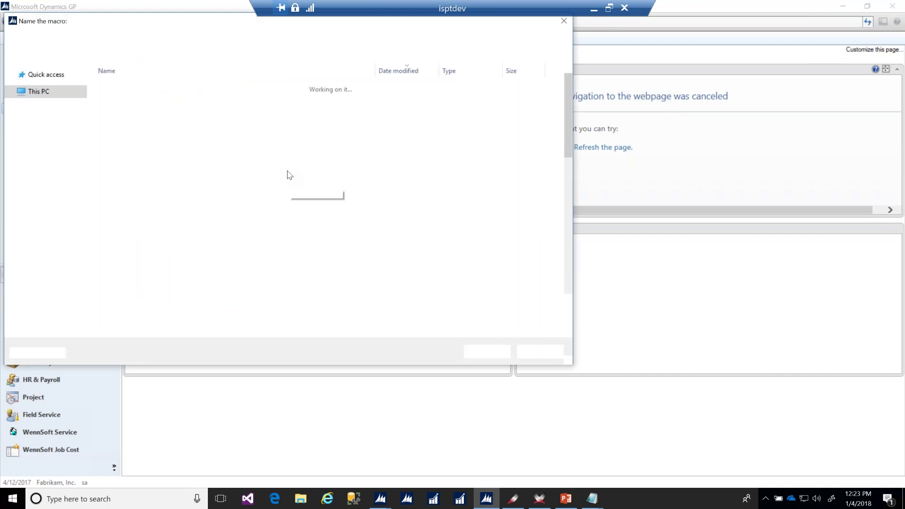
pyautogui.write('w')
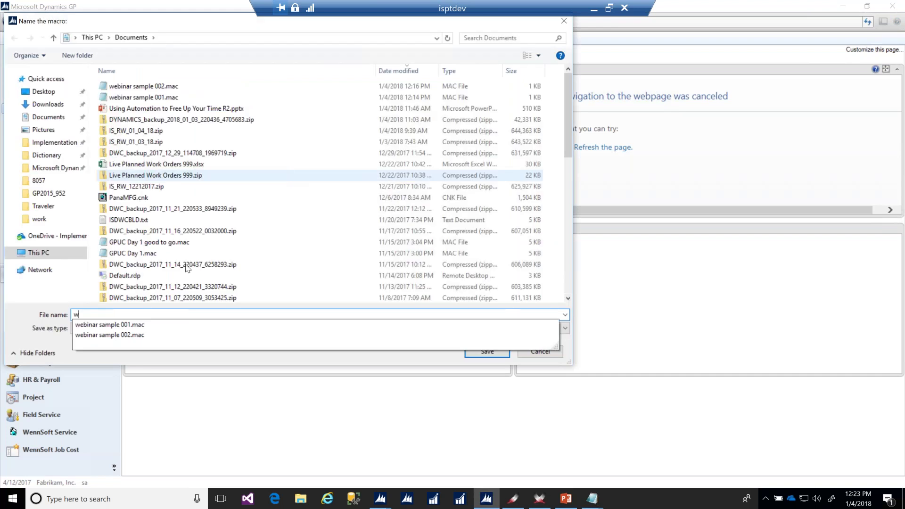
pyautogui.click(142, 339)
pyautogui.click(126, 314)
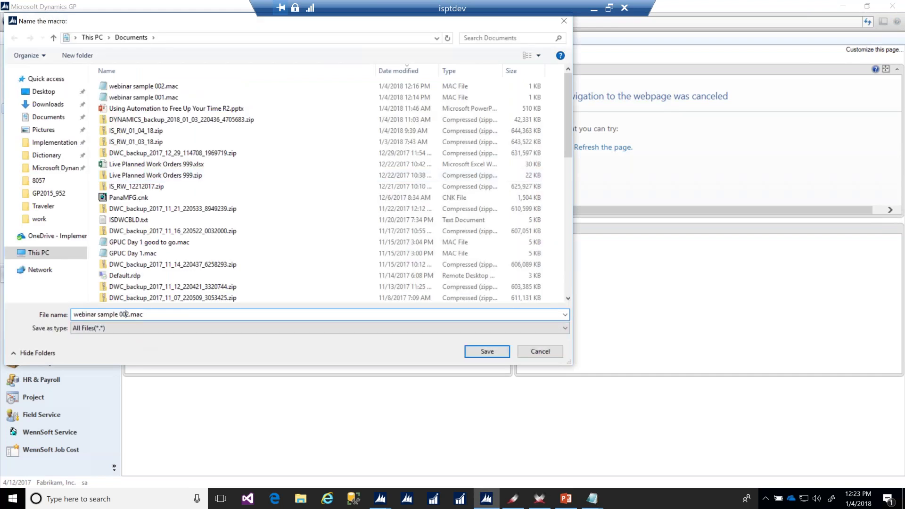
pyautogui.press('Delete')
pyautogui.write('3')
pyautogui.click(487, 351)
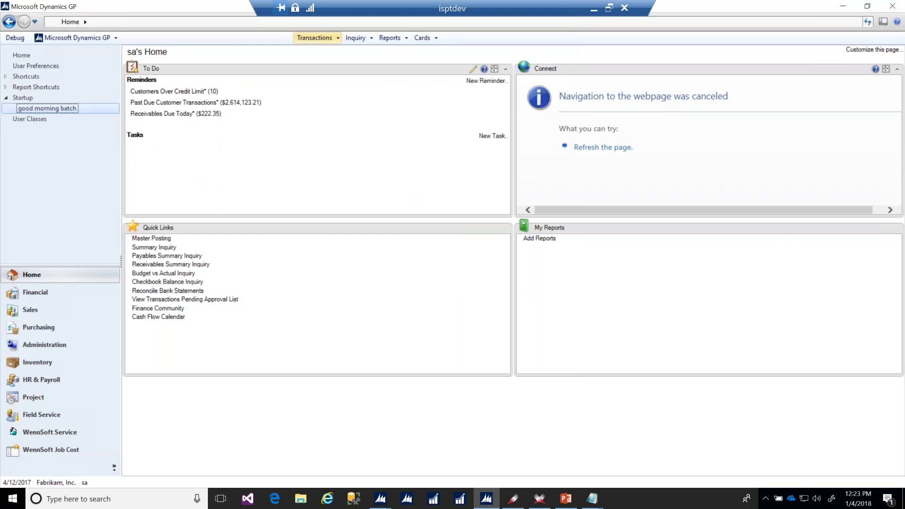
# Record opening Purchase Order Entry, switching to vendor item display, and toggling the line detail display.
pyautogui.click(315, 39)
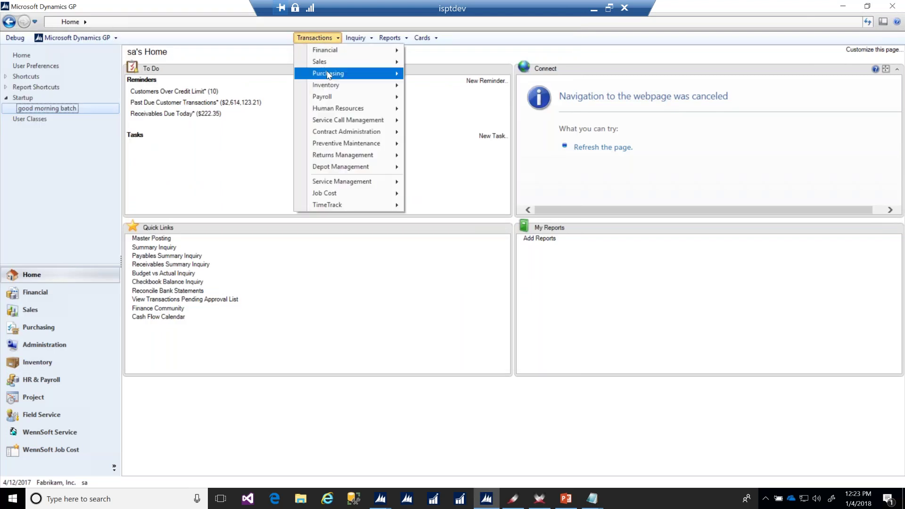
pyautogui.moveTo(328, 74)
pyautogui.click(470, 87)
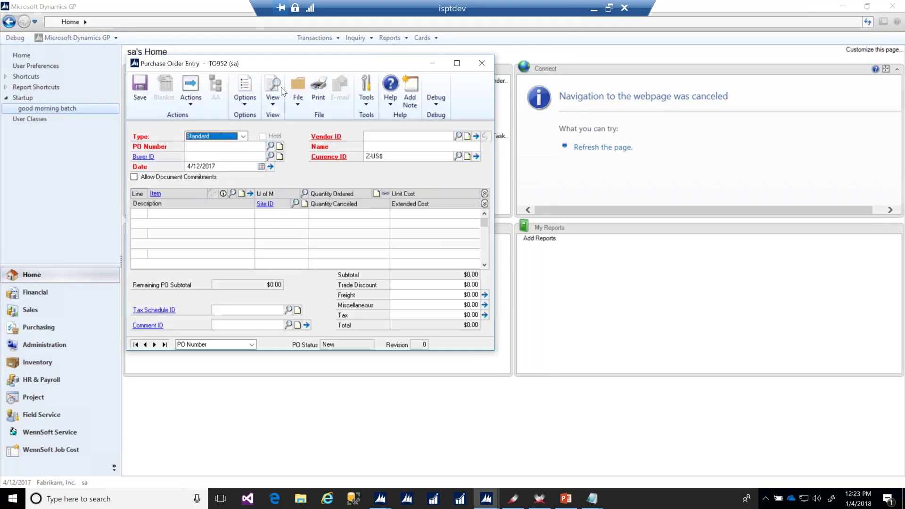
pyautogui.click(272, 101)
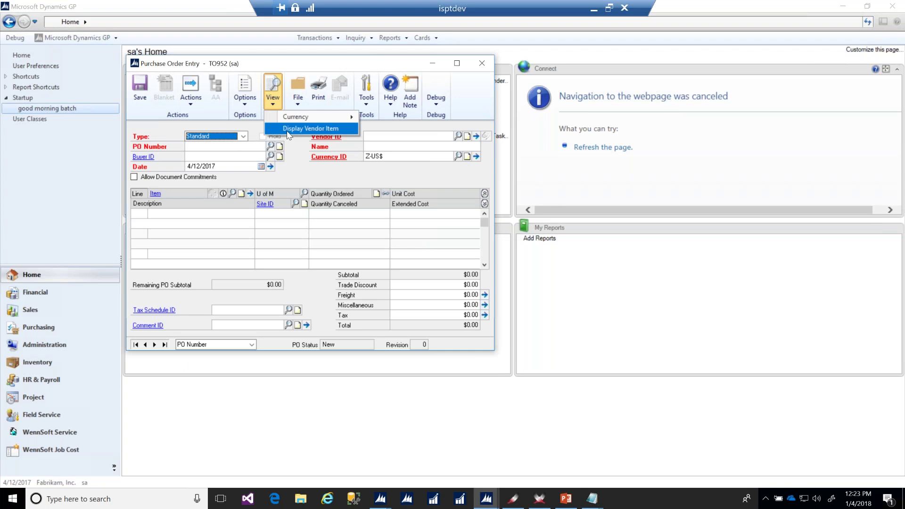
pyautogui.click(289, 134)
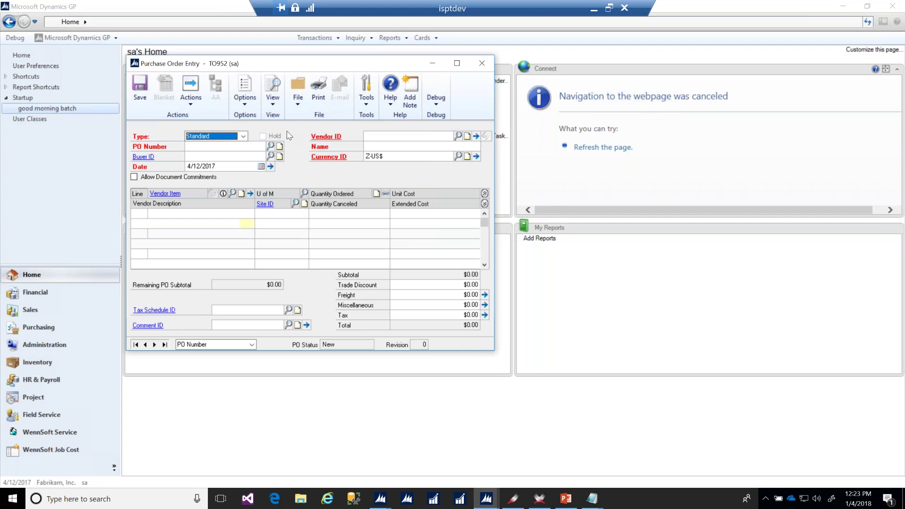
pyautogui.click(484, 204)
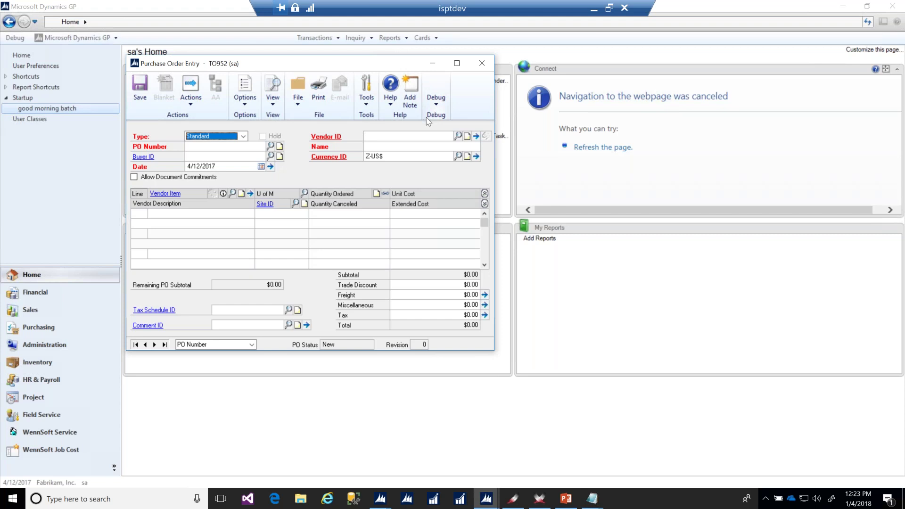
# Stop the macro recording and close Purchase Order Entry.
pyautogui.click(363, 99)
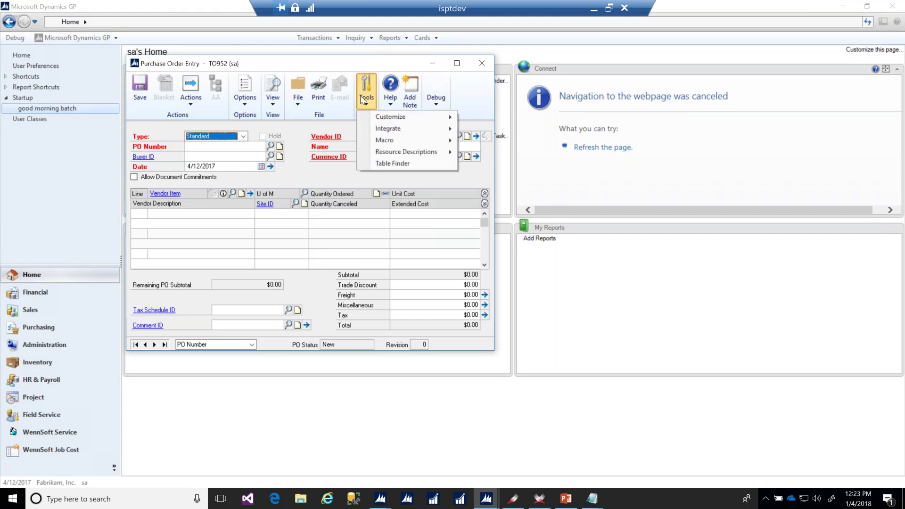
pyautogui.moveTo(408, 141)
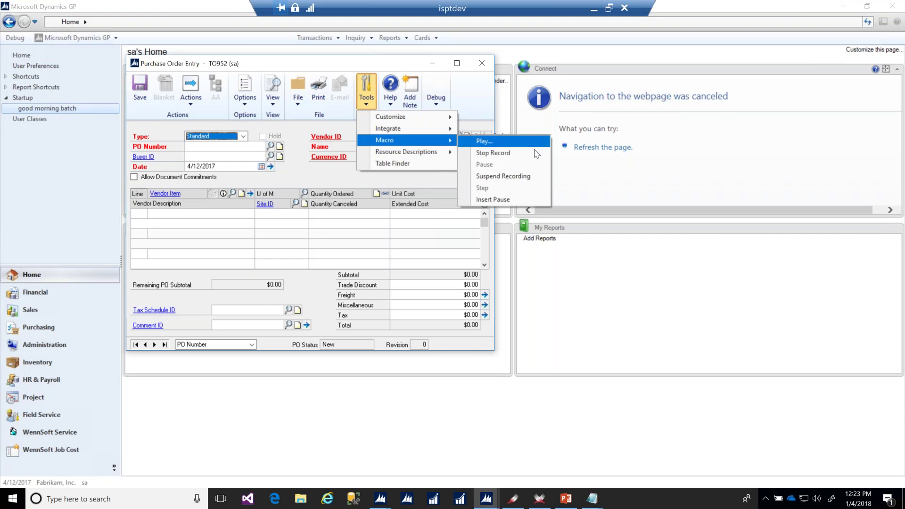
pyautogui.click(536, 156)
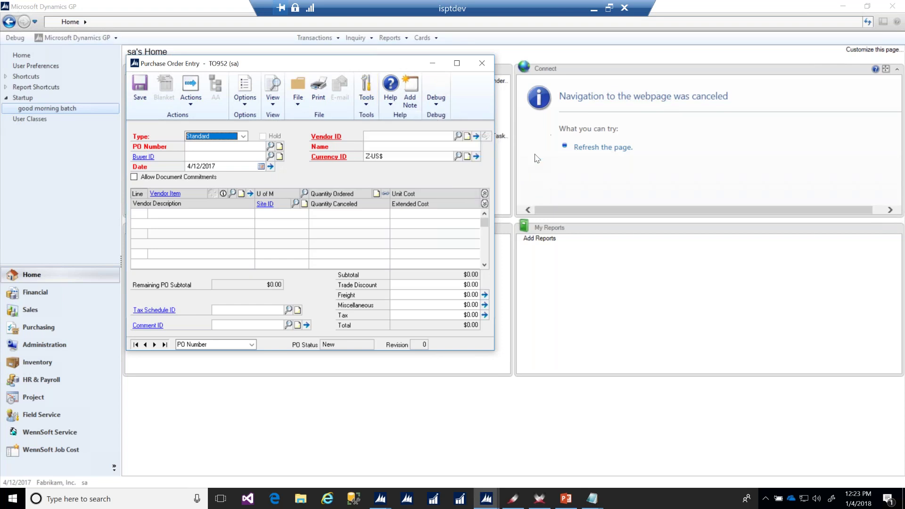
pyautogui.click(482, 61)
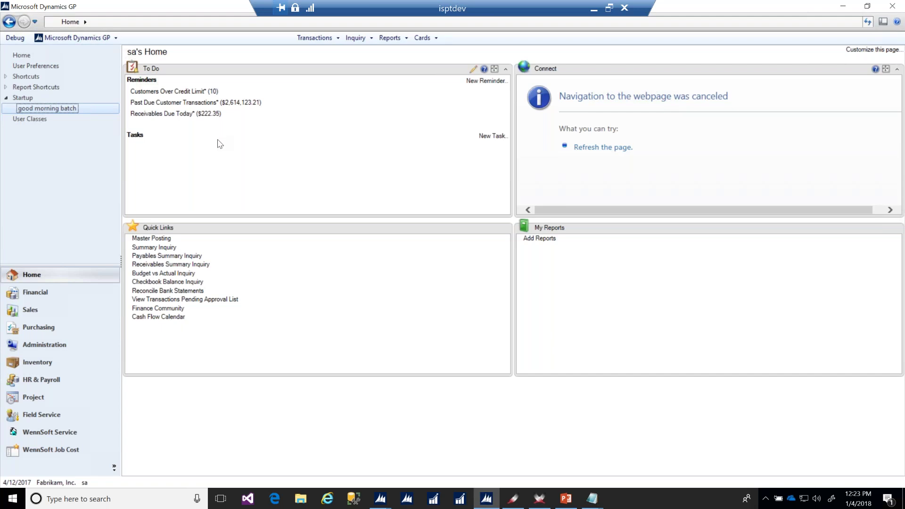
# Start adding a macro shortcut to the Home navigation pane and select the recorded Purchase Order Entry macro file from Documents.
pyautogui.rightClick(74, 140)
pyautogui.rightClick(43, 142)
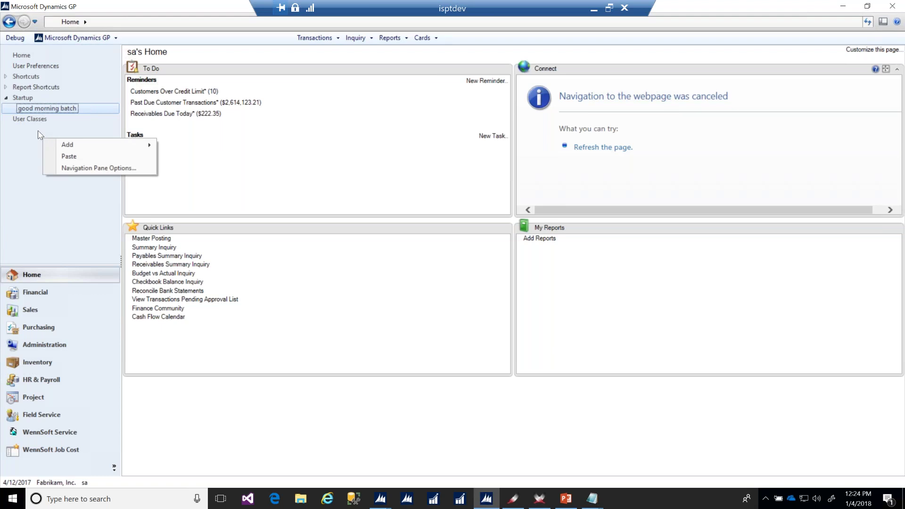
pyautogui.rightClick(39, 133)
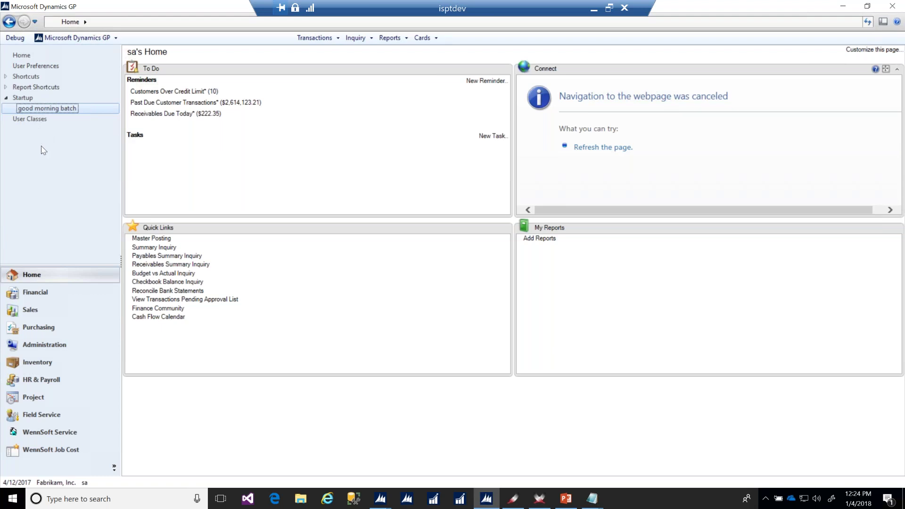
pyautogui.rightClick(42, 146)
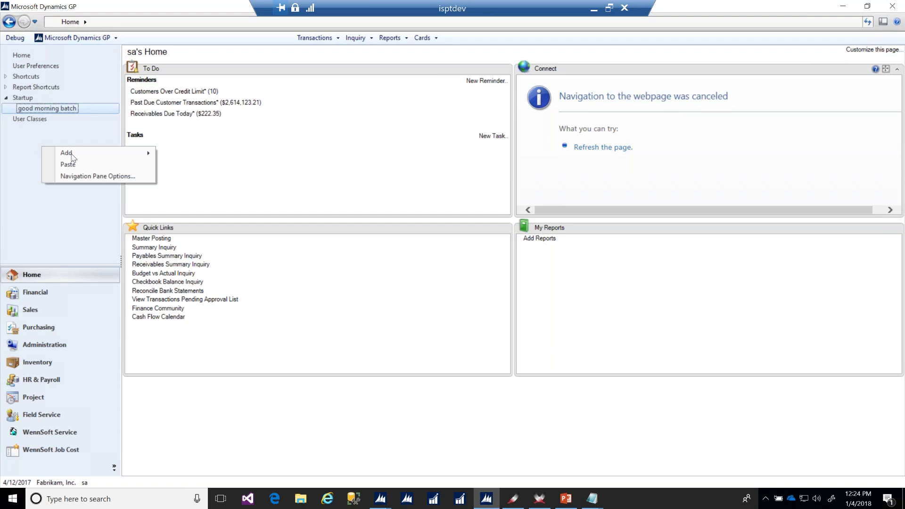
pyautogui.moveTo(71, 156)
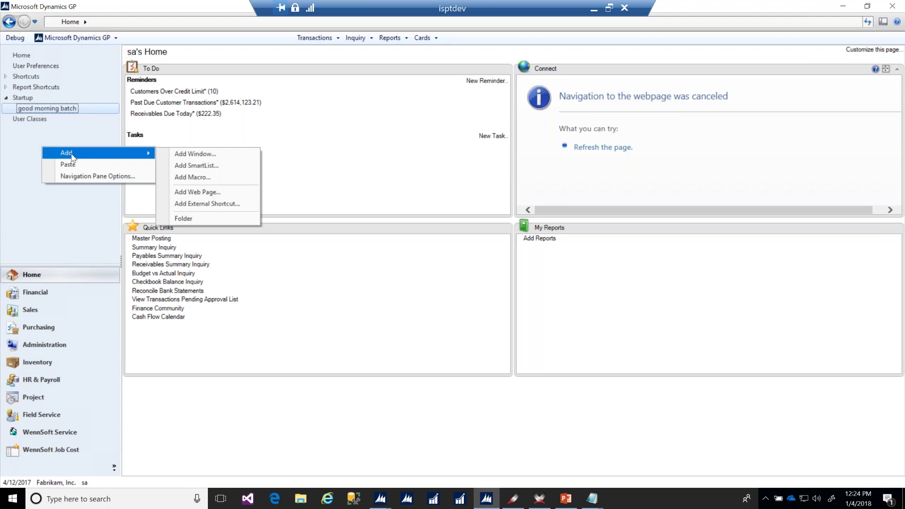
pyautogui.click(207, 178)
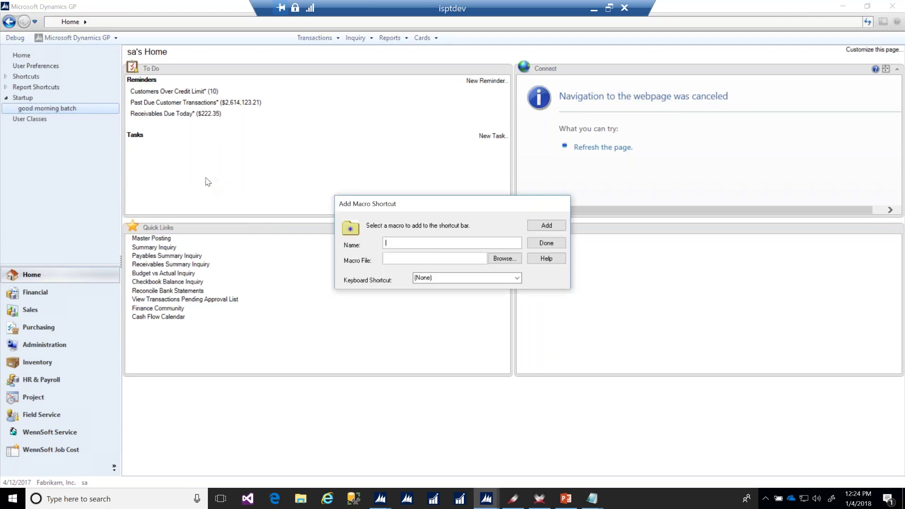
pyautogui.click(503, 259)
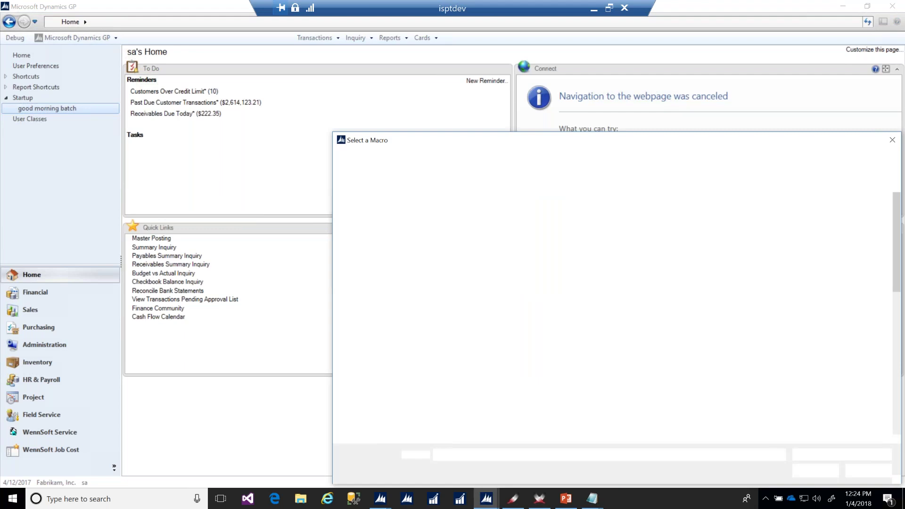
pyautogui.doubleClick(471, 208)
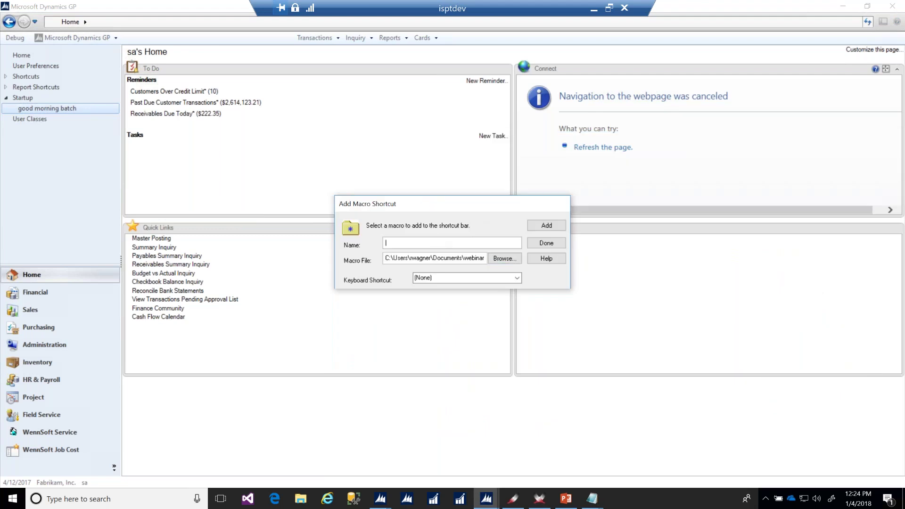
# Name the shortcut "PO window" plus the user's first name, assign F2 as its keyboard shortcut, and add it.
pyautogui.write('PO window Rob')
pyautogui.click(485, 280)
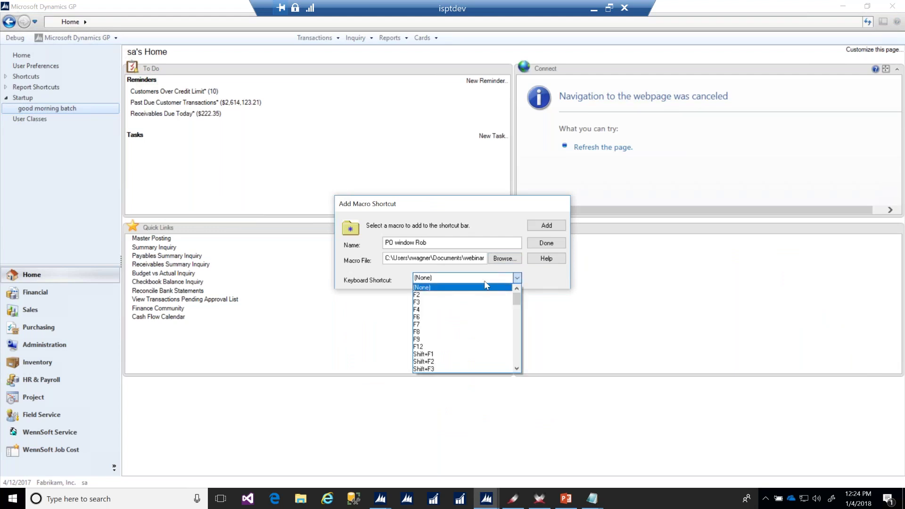
pyautogui.moveTo(518, 299)
pyautogui.mouseDown()
pyautogui.moveTo(522, 353)
pyautogui.moveTo(522, 274)
pyautogui.moveTo(524, 324)
pyautogui.moveTo(521, 300)
pyautogui.mouseUp()
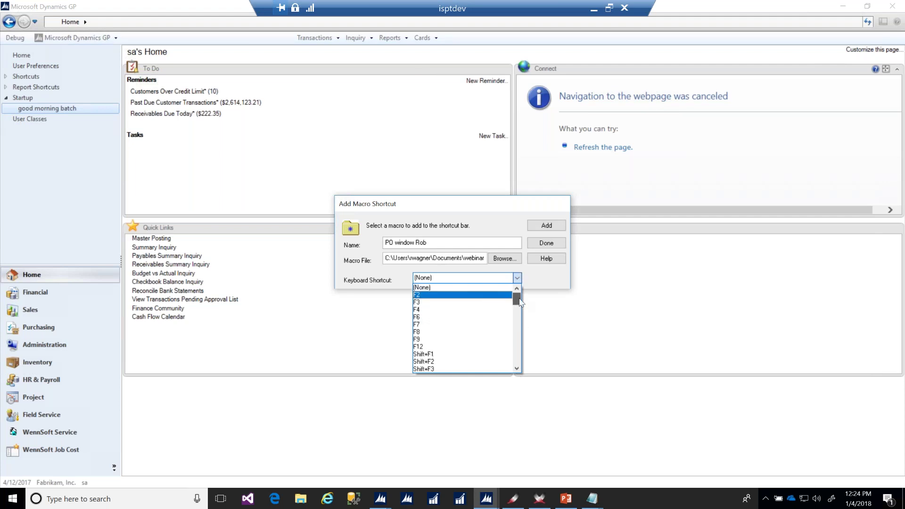
pyautogui.moveTo(520, 302)
pyautogui.mouseDown()
pyautogui.moveTo(518, 364)
pyautogui.moveTo(517, 296)
pyautogui.mouseUp()
pyautogui.click(447, 296)
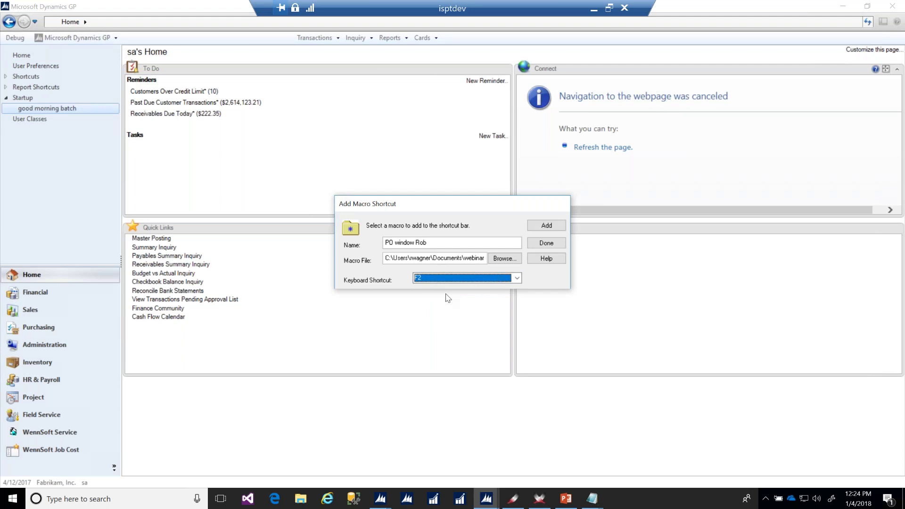
pyautogui.click(555, 225)
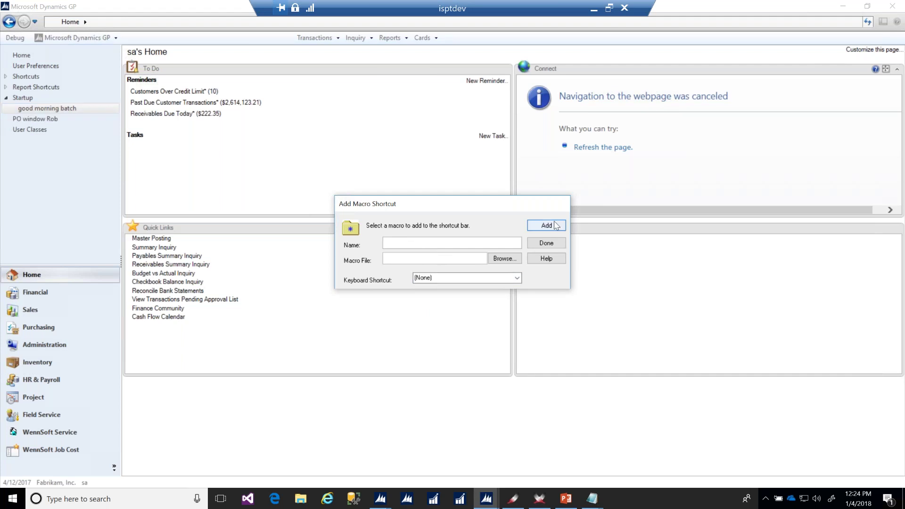
pyautogui.click(555, 243)
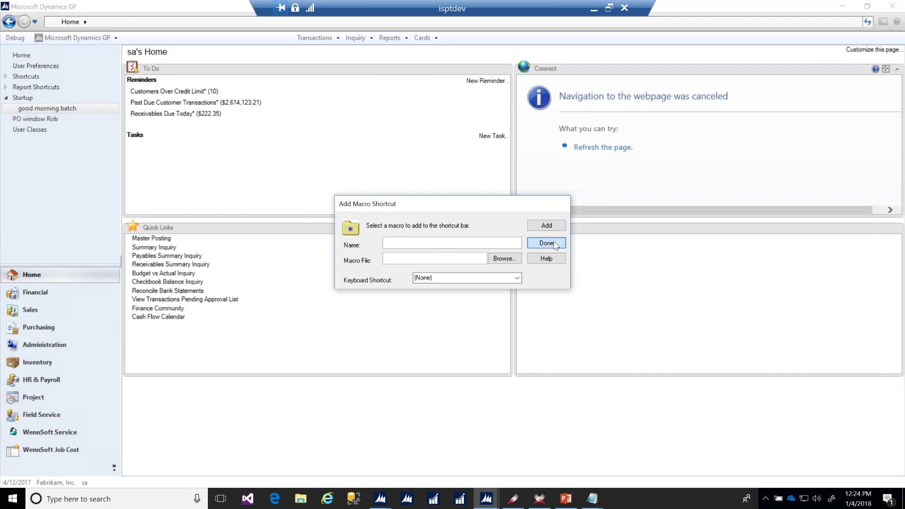
# Test the new PO window shortcut from the Home navigation pane, and close Purchase Order Entry.
pyautogui.click(40, 119)
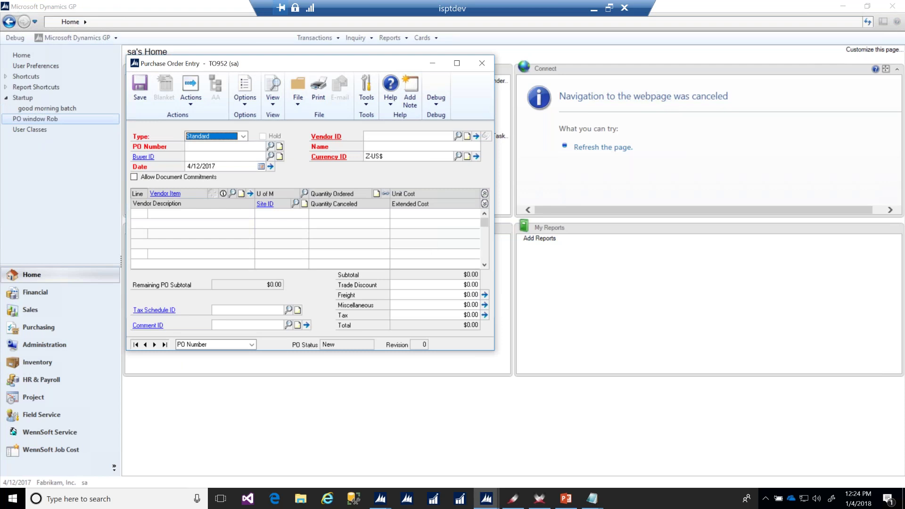
pyautogui.click(482, 63)
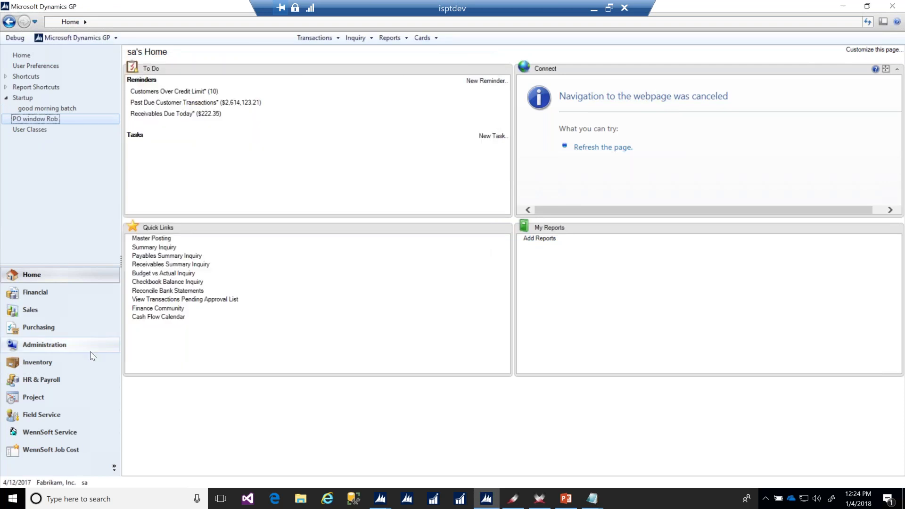
# Run the PO window macro from the Sales page, check the vendor item display on the first purchase order, and close the window.
pyautogui.click(46, 311)
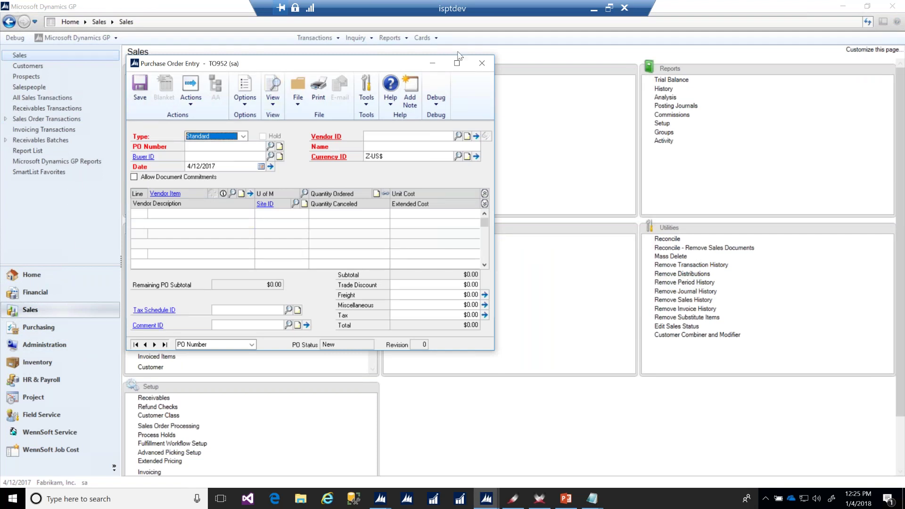
pyautogui.click(136, 344)
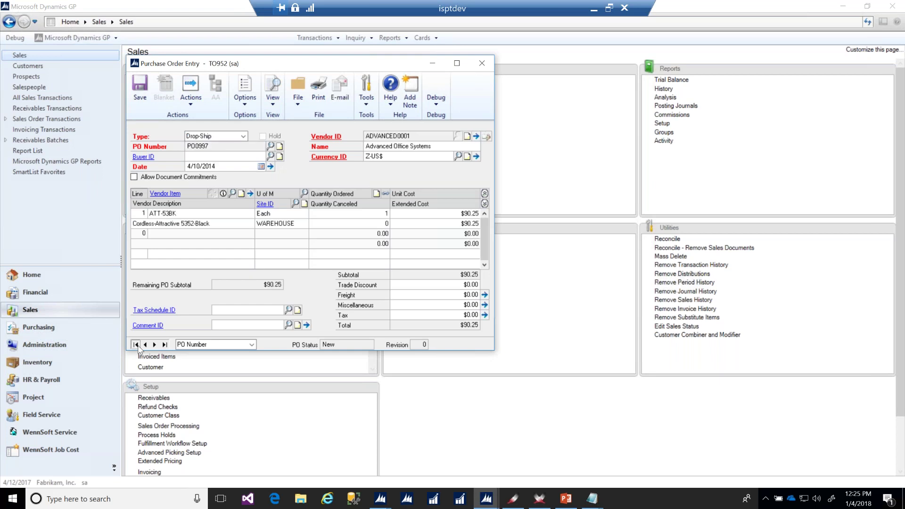
pyautogui.click(245, 106)
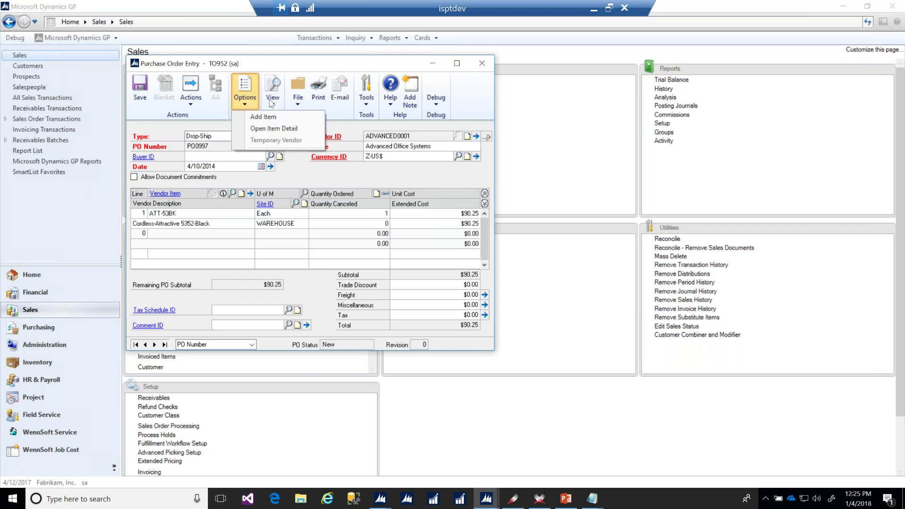
pyautogui.click(271, 101)
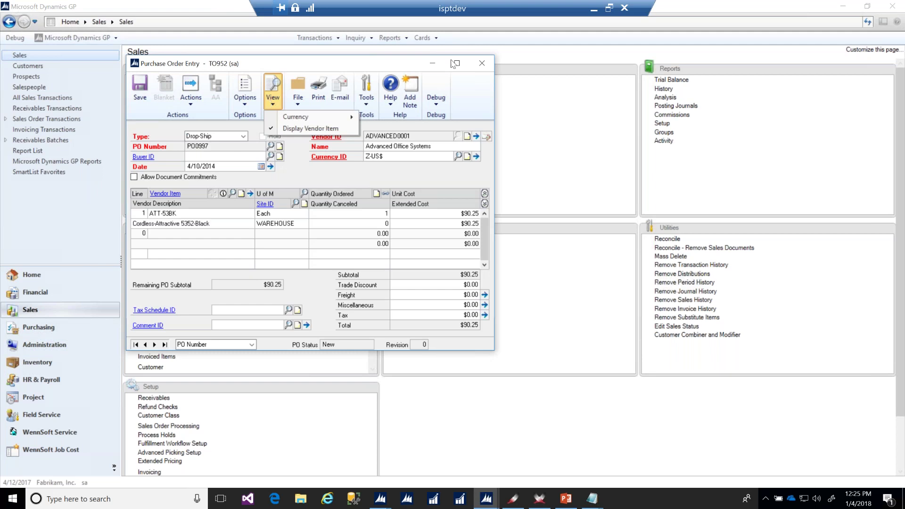
pyautogui.click(482, 66)
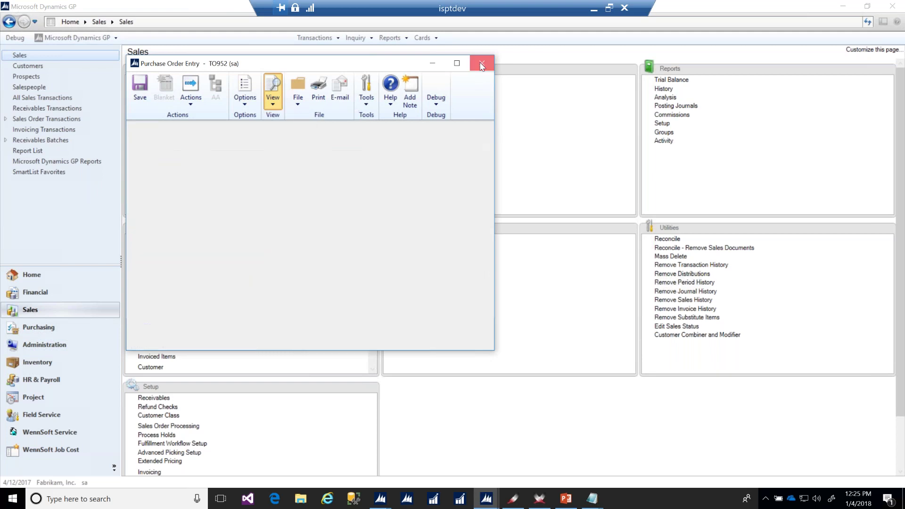
pyautogui.click(481, 66)
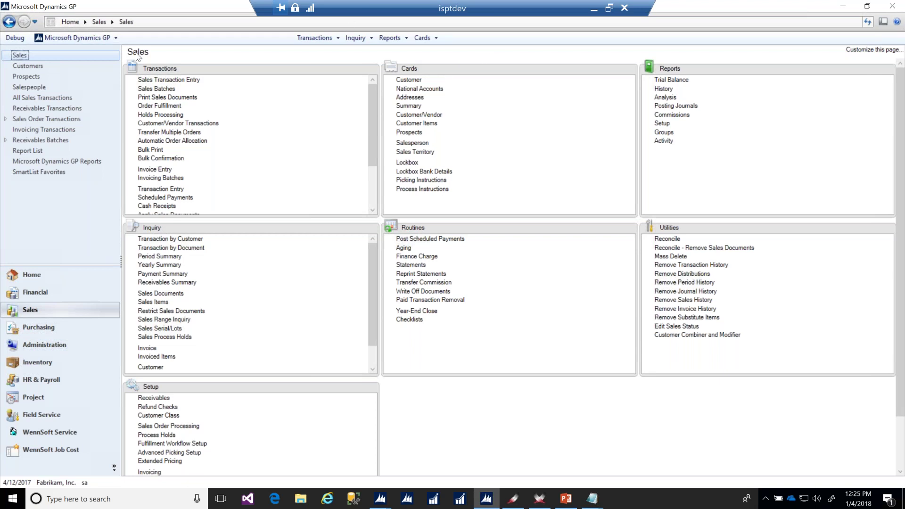
# Start recording a new macro, saving it in Documents under a new "webinar sample seed" file name based on webinar sample 001.mac.
pyautogui.click(98, 42)
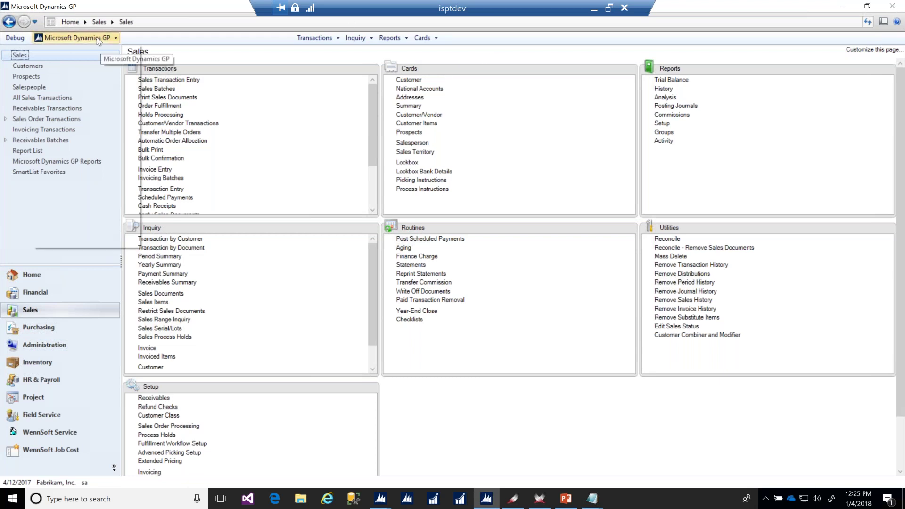
pyautogui.moveTo(111, 88)
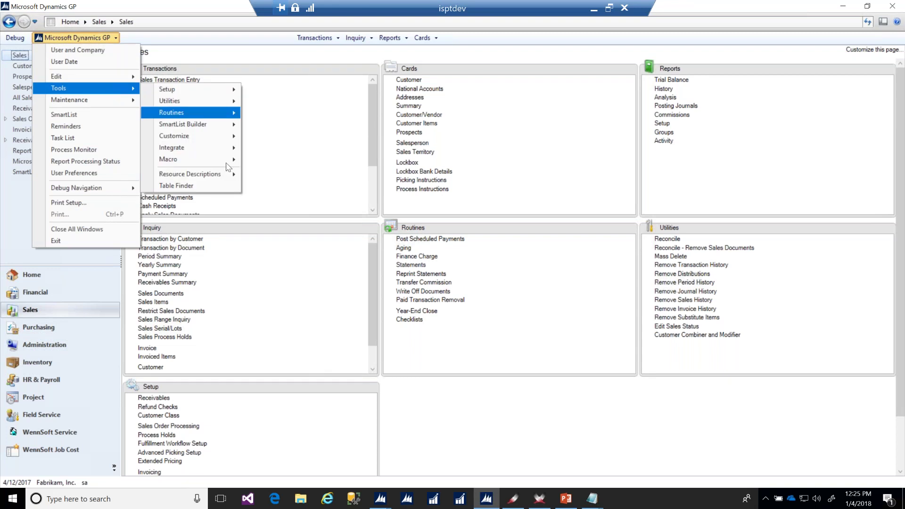
pyautogui.moveTo(231, 160)
pyautogui.click(277, 172)
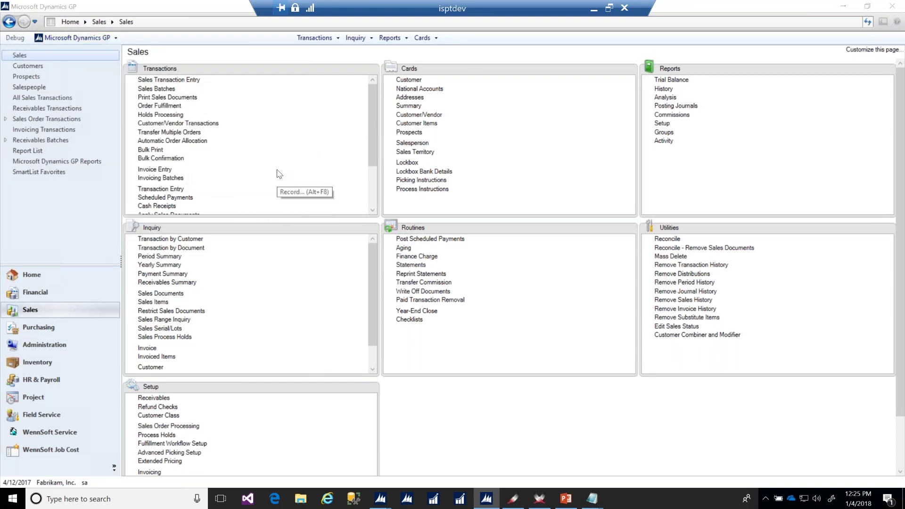
pyautogui.write('we')
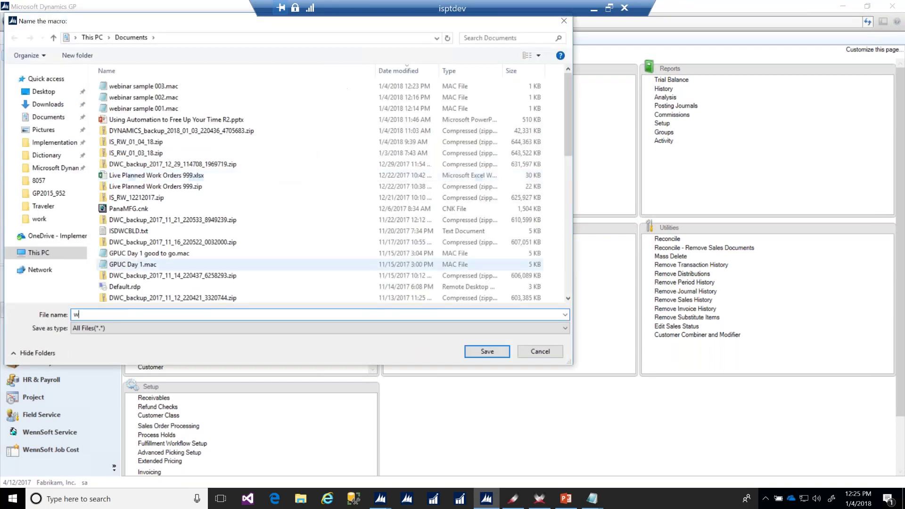
pyautogui.press('Down')
pyautogui.press('Left')
pyautogui.press('Left')
pyautogui.press('Left')
pyautogui.press('Left')
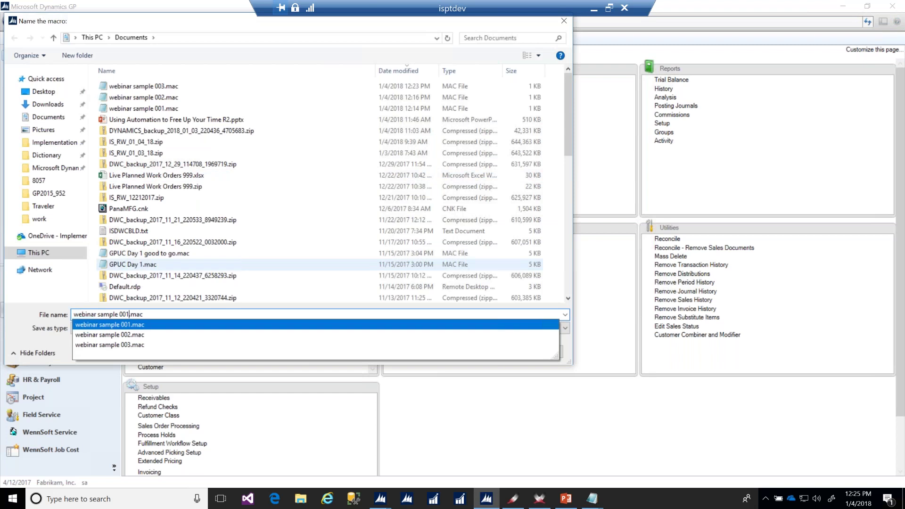
pyautogui.write('seed')
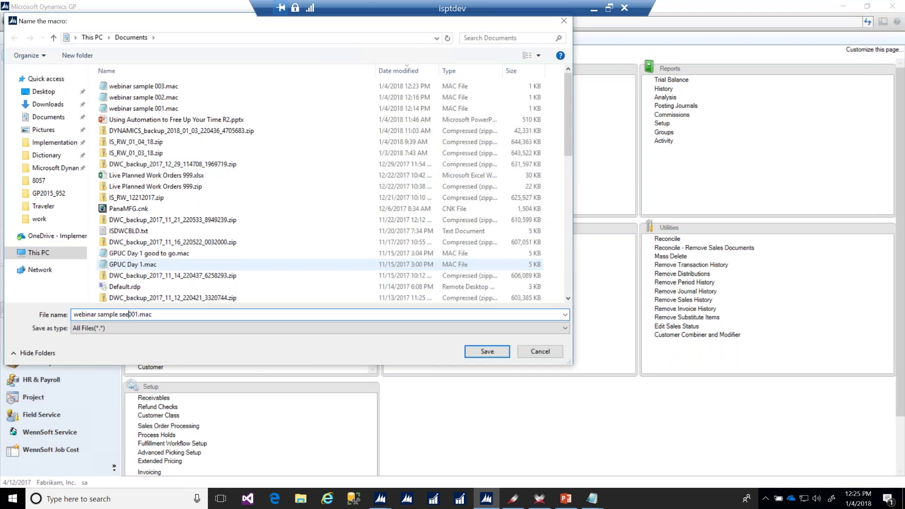
pyautogui.press('Right')
pyautogui.press('Right')
pyautogui.press('BackSpace')
pyautogui.write('4')
pyautogui.press('BackSpace')
pyautogui.press('Left')
pyautogui.write('0')
pyautogui.click(481, 352)
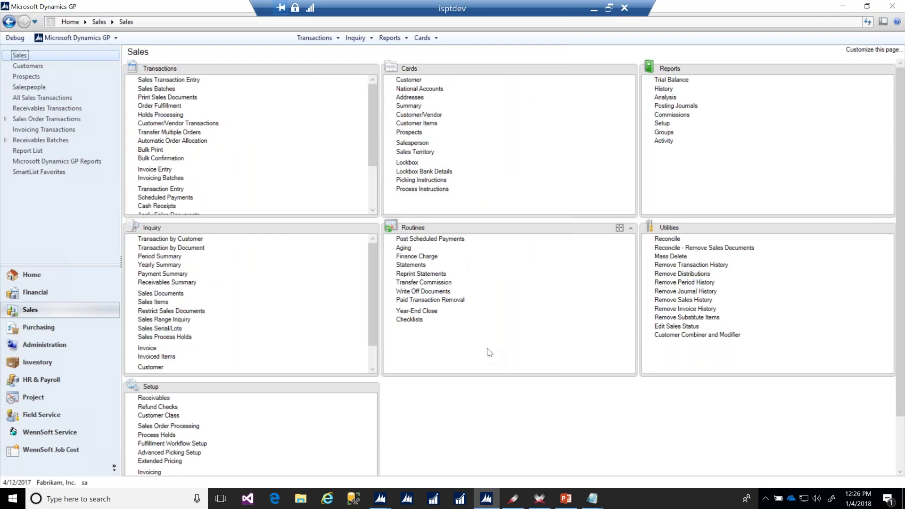
# Open inventory Item Maintenance and enter item number AAAWEBINARTEST with a short test description.
pyautogui.click(423, 39)
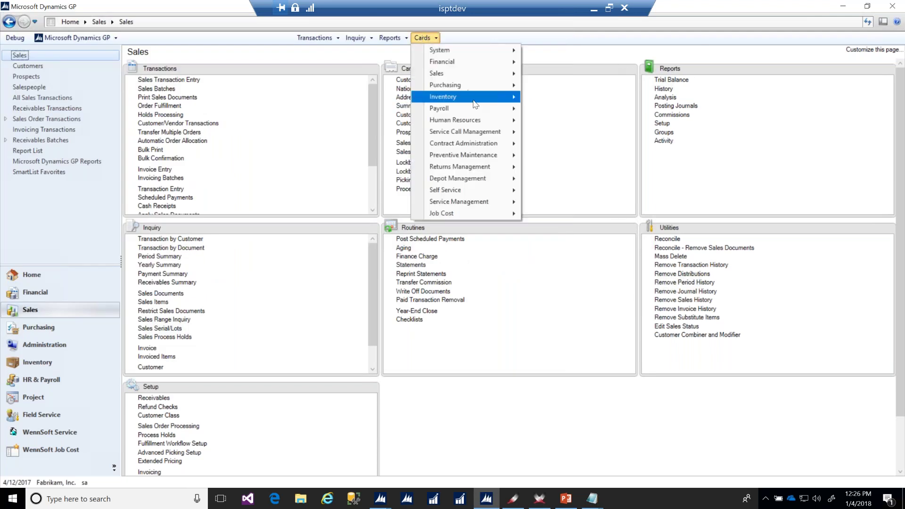
pyautogui.moveTo(474, 104)
pyautogui.click(554, 98)
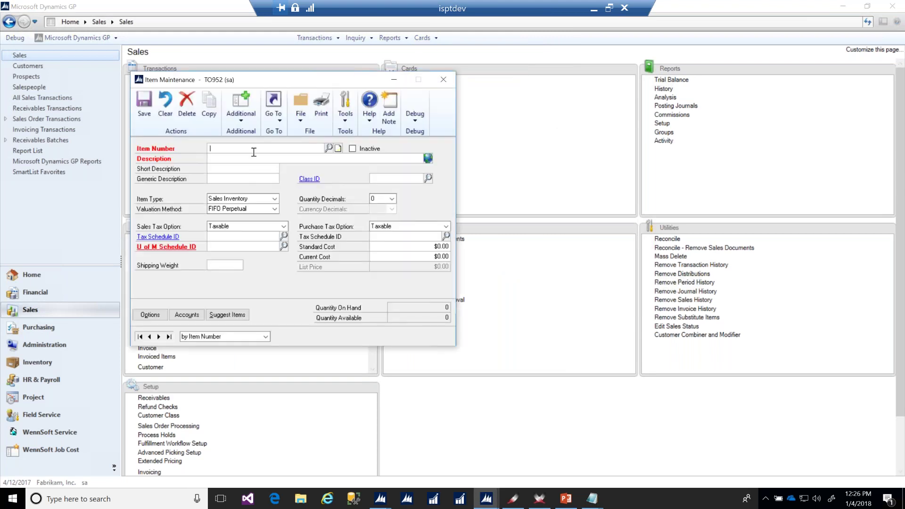
pyautogui.write('AAAWEBINARITEST')
pyautogui.press('Tab')
pyautogui.press('Tab')
pyautogui.write('ROB TST')
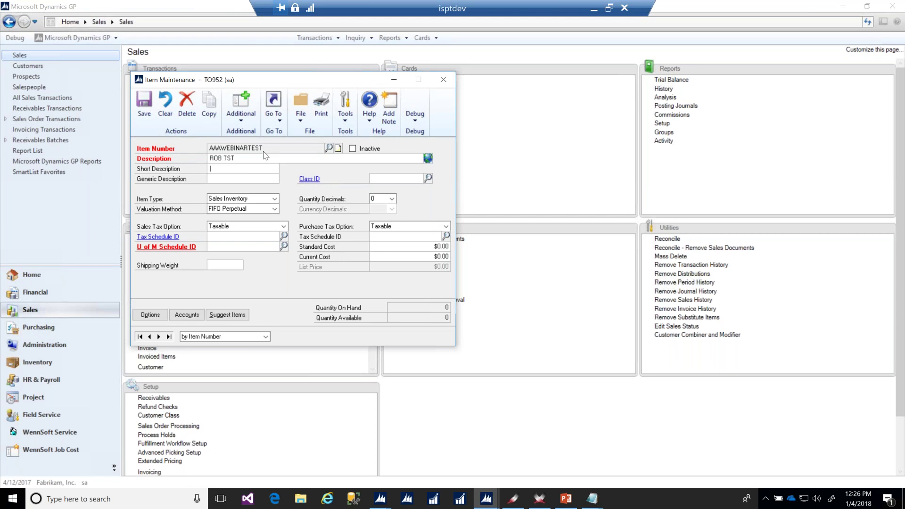
# Assign class ID FINGOODS to the item and update the item with the class information.
pyautogui.click(385, 180)
pyautogui.write('FINGOODS')
pyautogui.press('Tab')
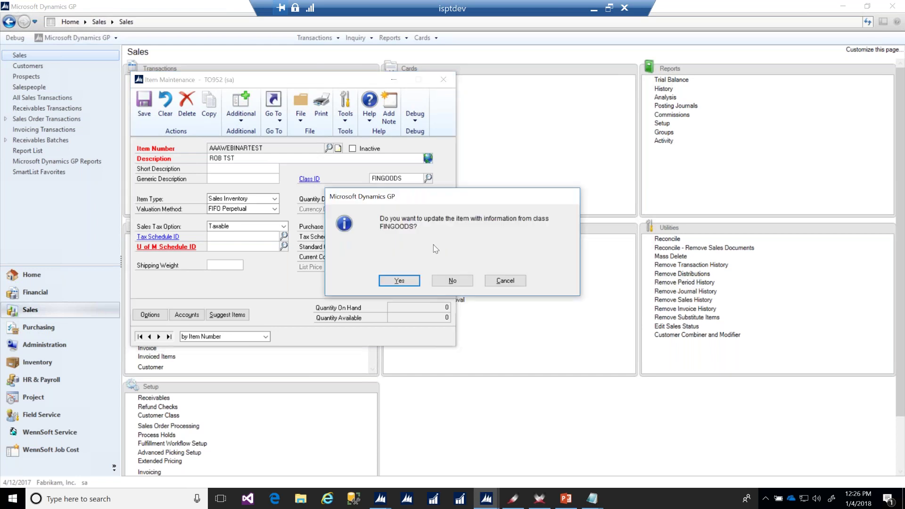
pyautogui.click(398, 282)
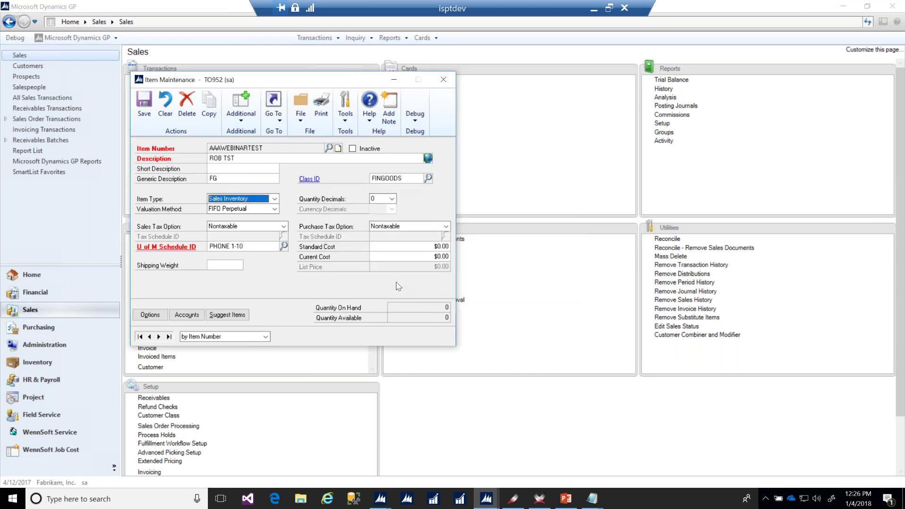
# Open the item's Quantities/Sites maintenance, saving the new item's changes.
pyautogui.click(280, 117)
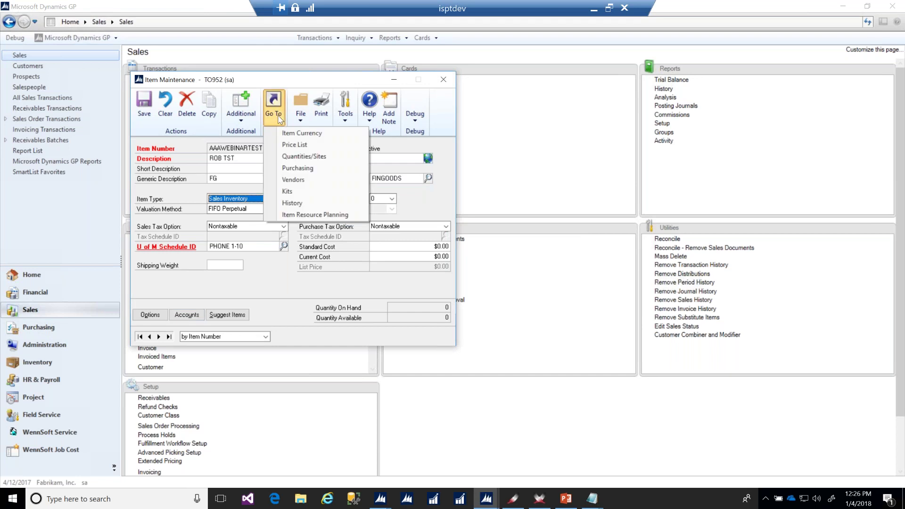
pyautogui.click(302, 158)
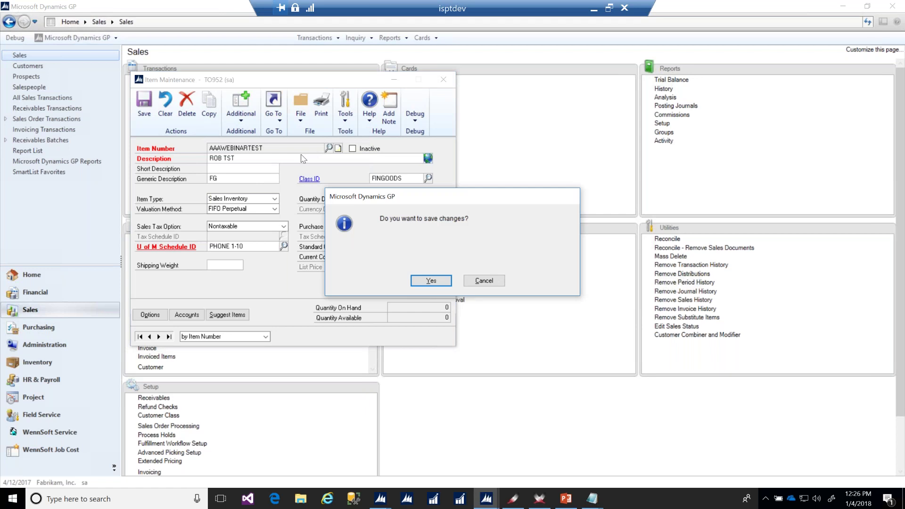
pyautogui.click(430, 282)
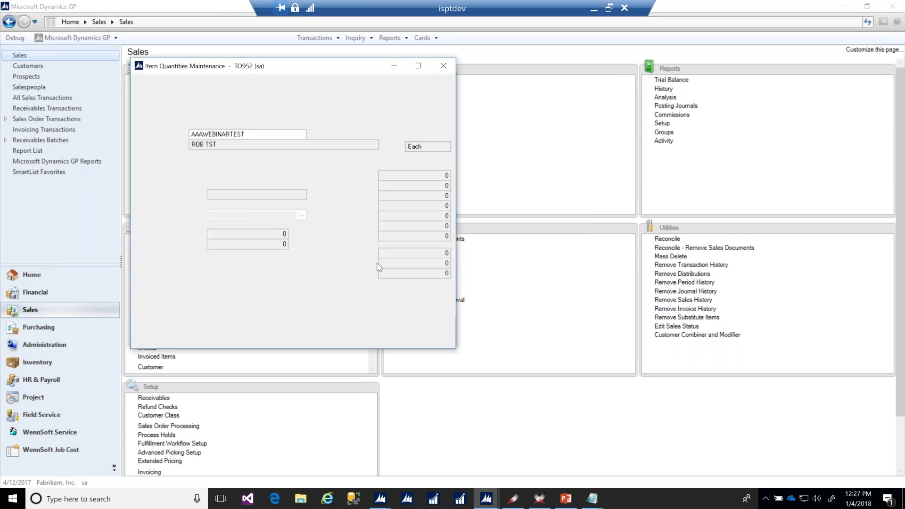
# Assign site ID WAREHOUSE to the item, save the site record and close the quantities maintenance.
pyautogui.click(206, 177)
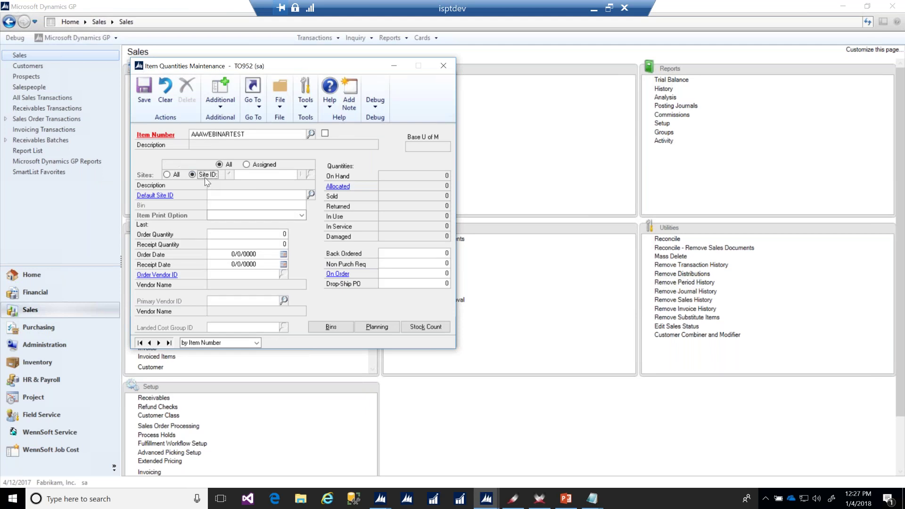
pyautogui.write('WA')
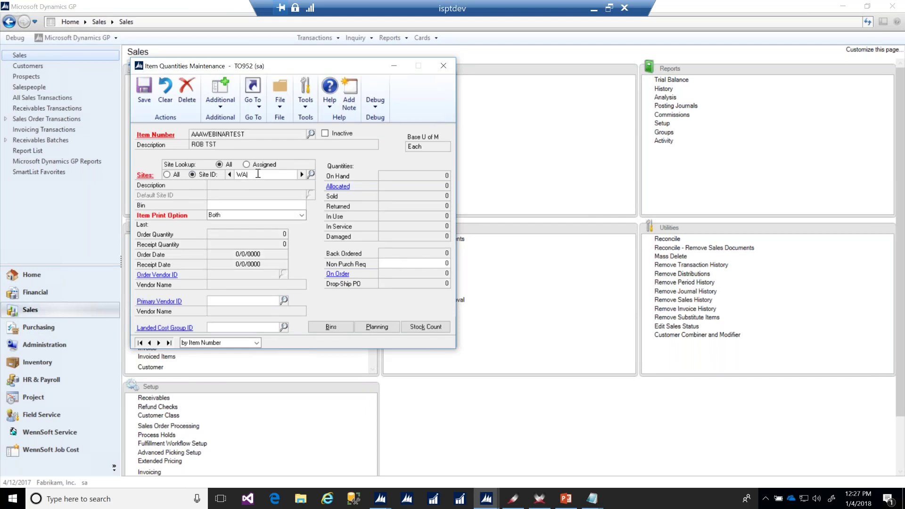
pyautogui.write('REHOUSE')
pyautogui.press('Tab')
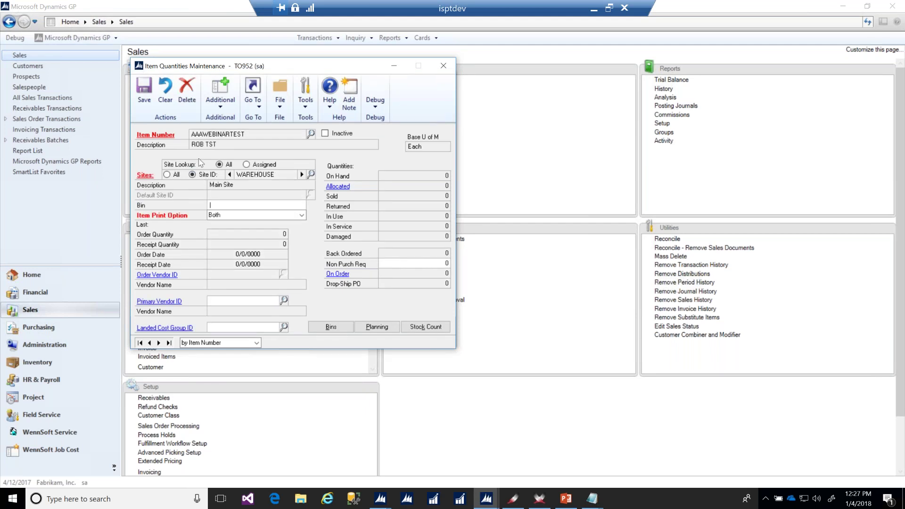
pyautogui.click(144, 95)
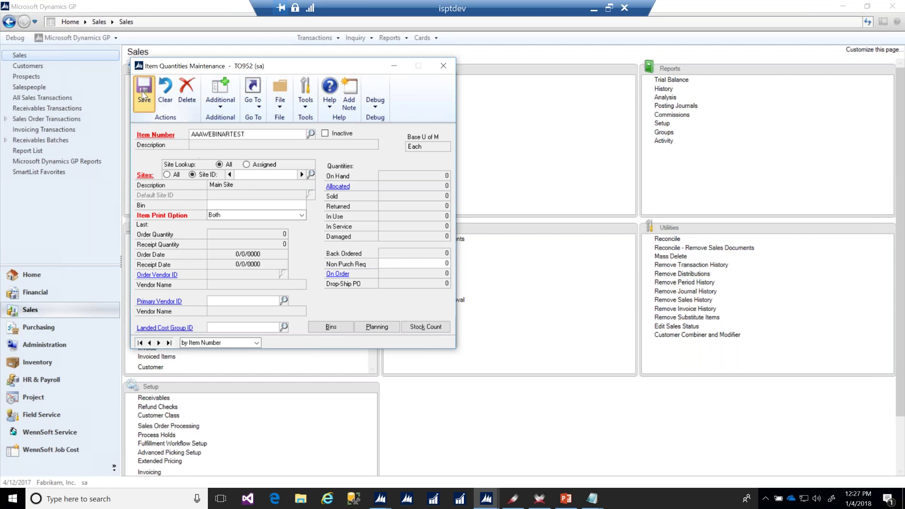
pyautogui.click(443, 65)
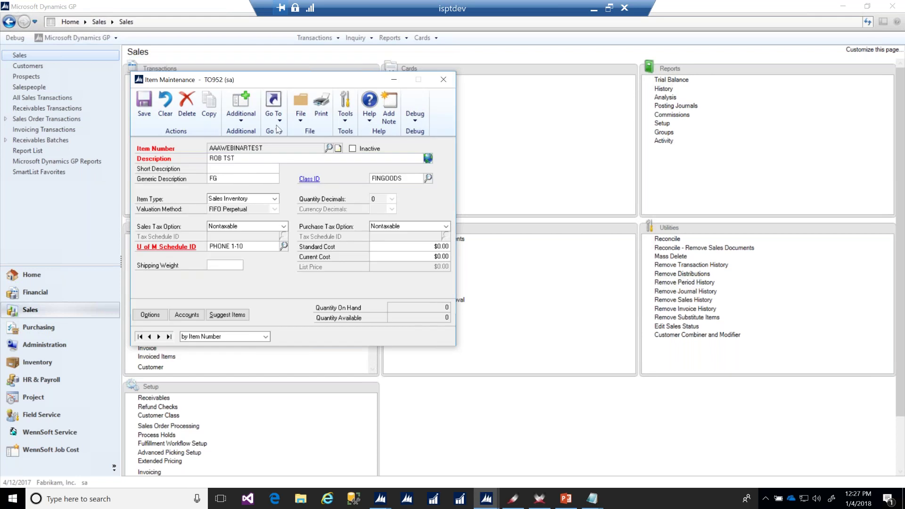
# Open the item's Vendors maintenance and try to assign a vendor by its ID, declining to add a new vendor record.
pyautogui.click(278, 122)
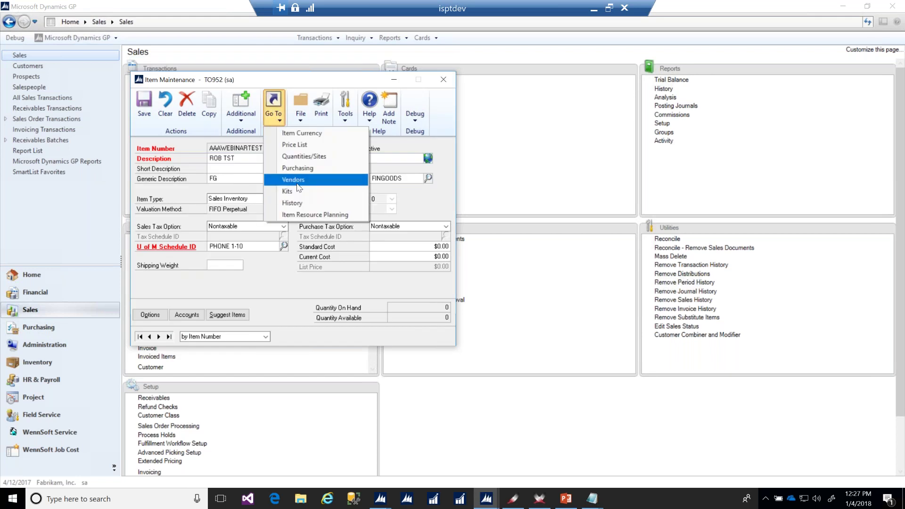
pyautogui.click(293, 179)
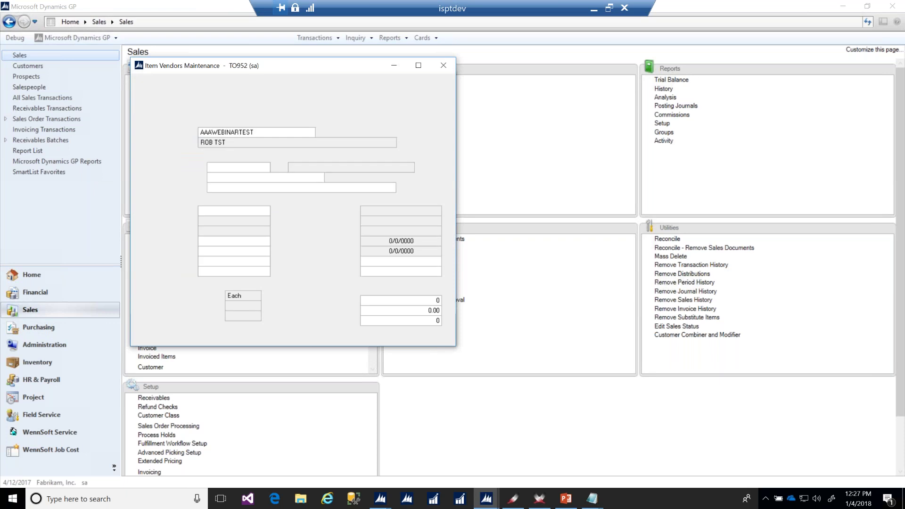
pyautogui.write('A')
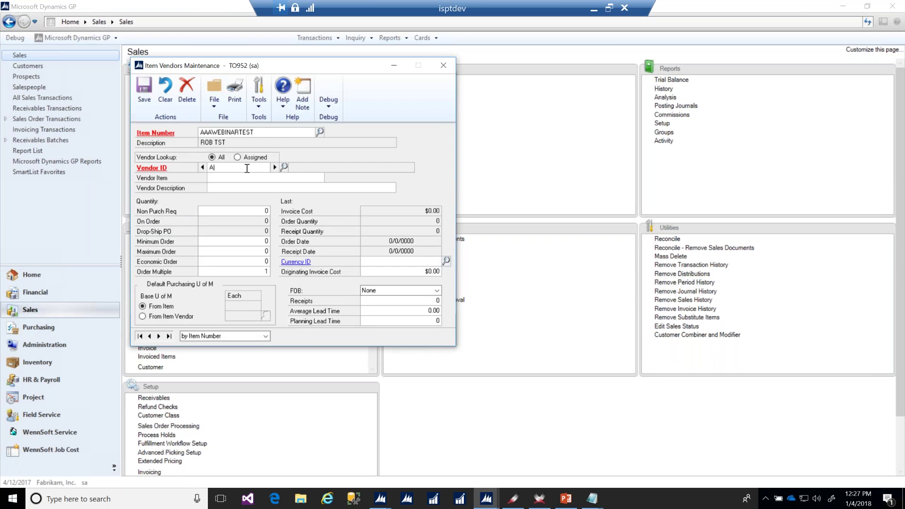
pyautogui.write('DAMPARK0001')
pyautogui.press('Tab')
pyautogui.click(478, 279)
pyautogui.click(249, 168)
pyautogui.press('Tab')
pyautogui.click(484, 280)
# Try to assign a different vendor ID to the item, correcting the ID and declining to add a new vendor record.
pyautogui.write('AARONFITZ001')
pyautogui.press('Tab')
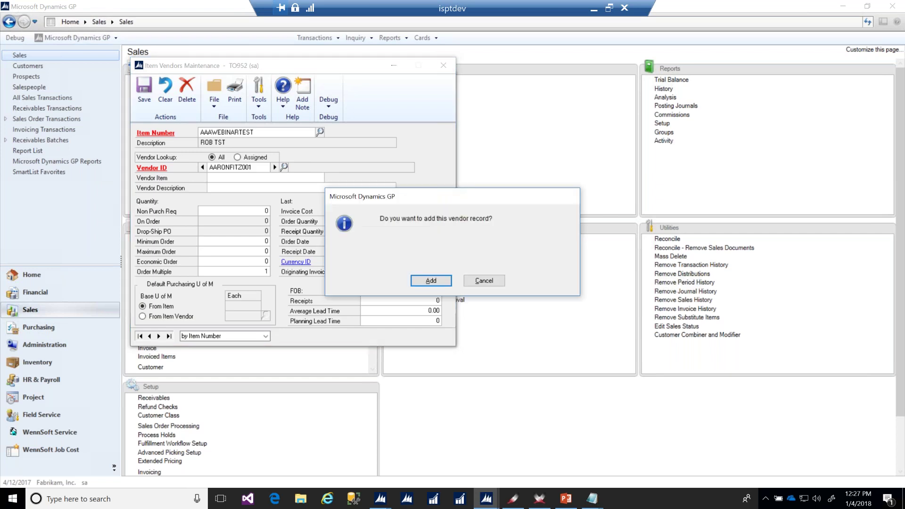
pyautogui.click(483, 281)
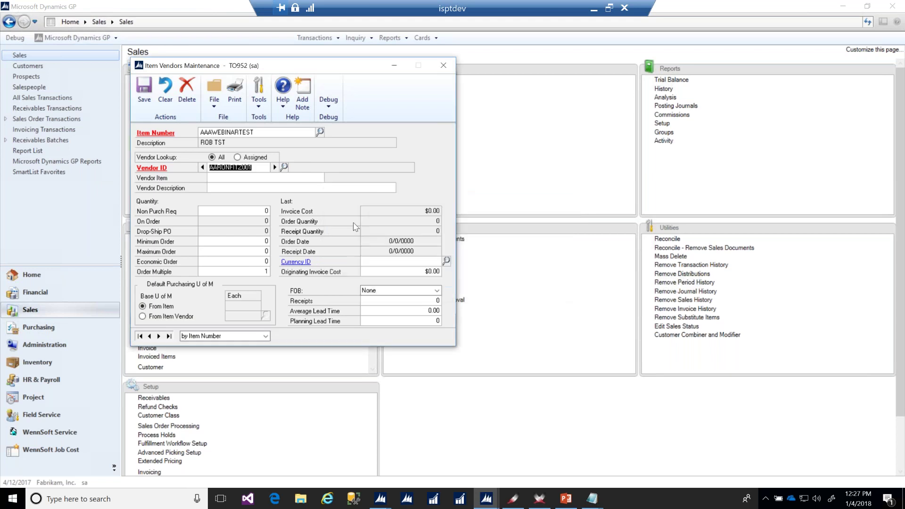
pyautogui.click(247, 168)
pyautogui.press('BackSpace')
pyautogui.write('Z0')
pyautogui.press('Tab')
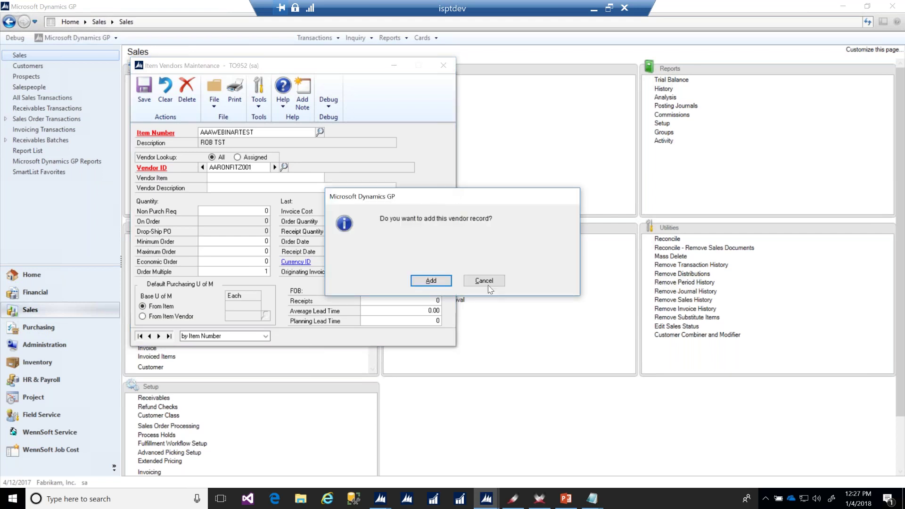
pyautogui.click(484, 281)
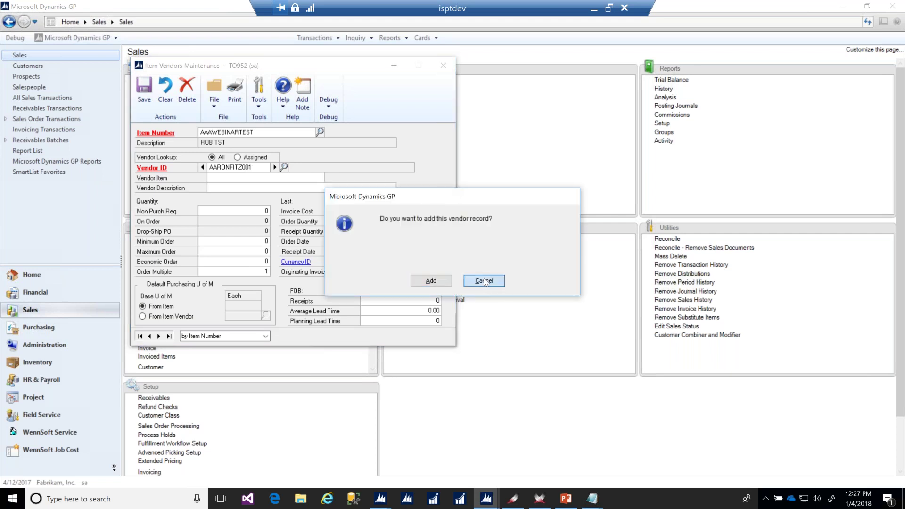
# Check the vendor lookup list and try to delete the item's unfinished vendor record.
pyautogui.click(284, 168)
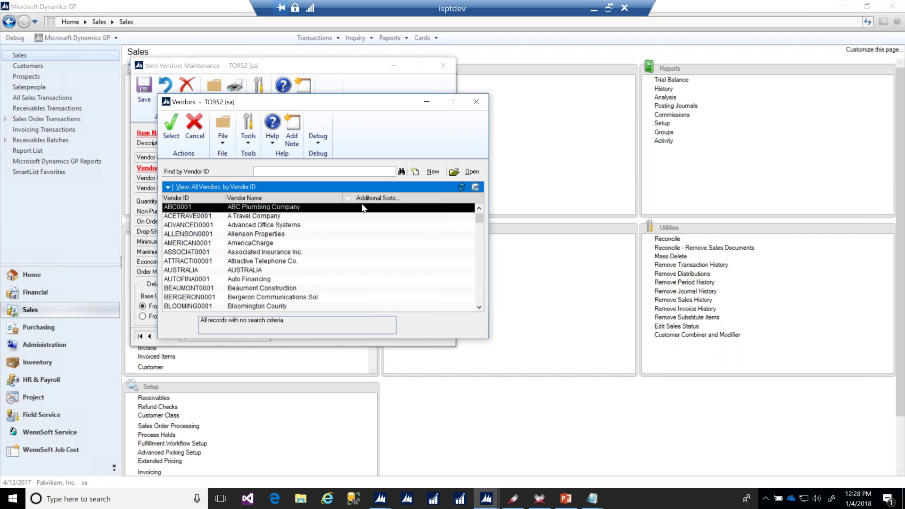
pyautogui.click(476, 103)
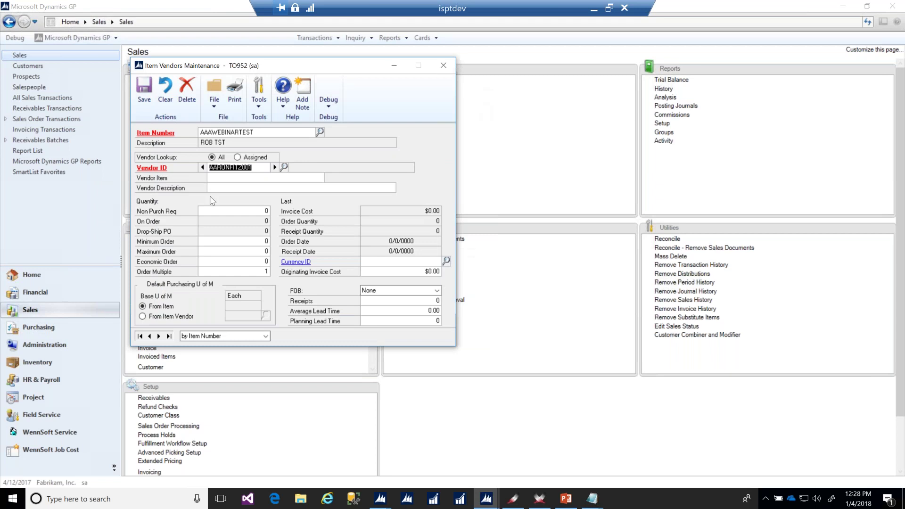
pyautogui.click(187, 100)
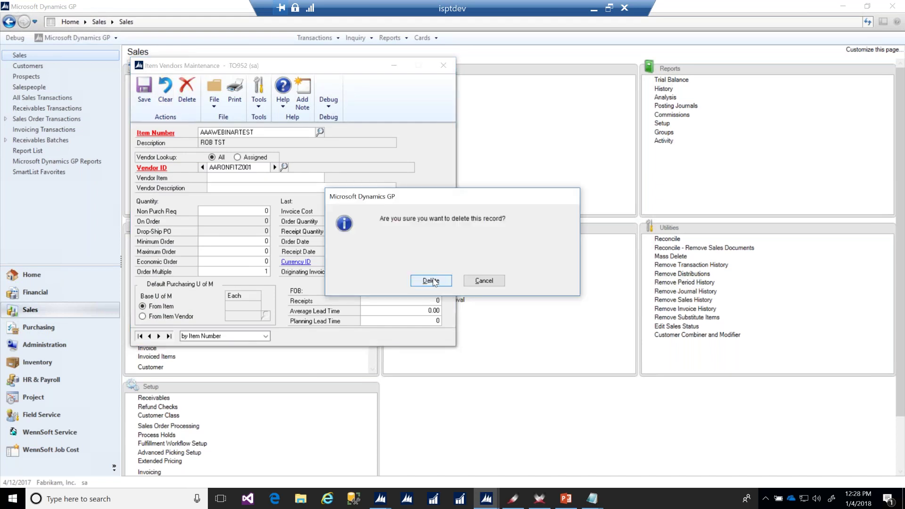
pyautogui.click(430, 281)
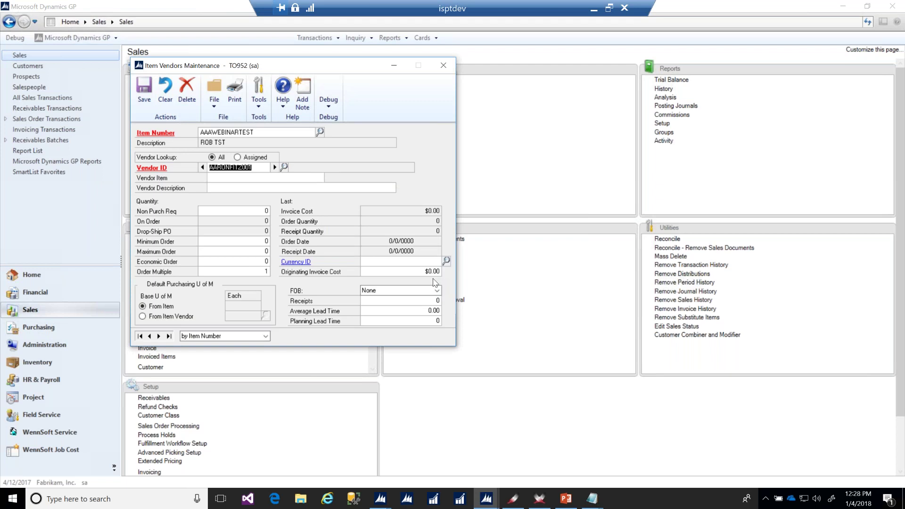
# Clear the vendor ID and close Item Vendors Maintenance without assigning a vendor.
pyautogui.click(275, 168)
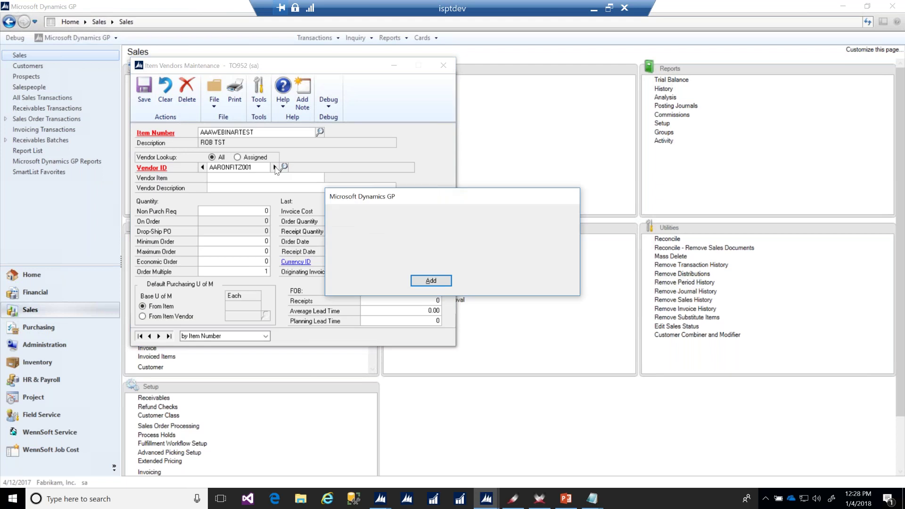
pyautogui.click(502, 281)
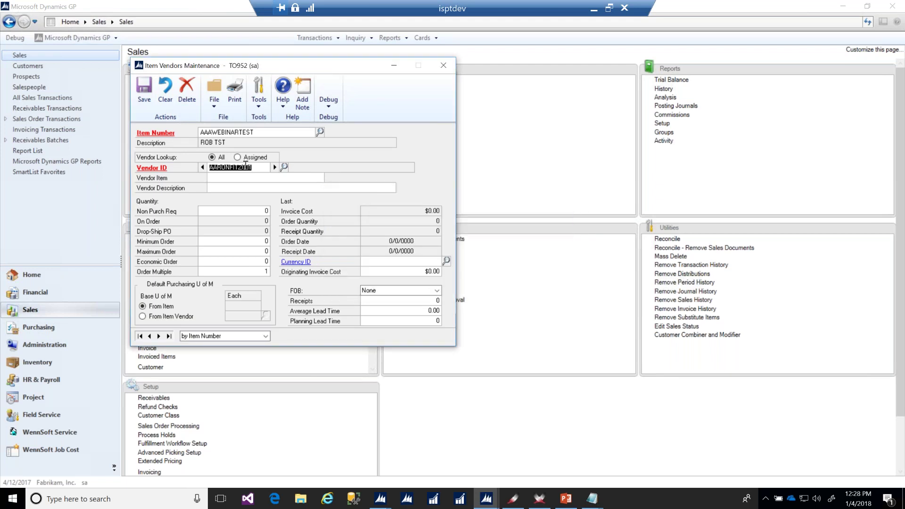
pyautogui.press('BackSpace')
pyautogui.click(284, 167)
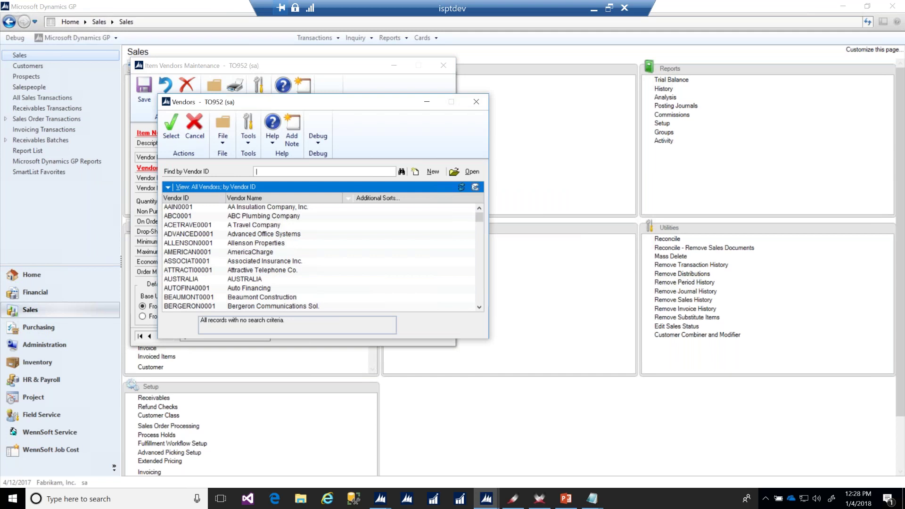
pyautogui.click(476, 102)
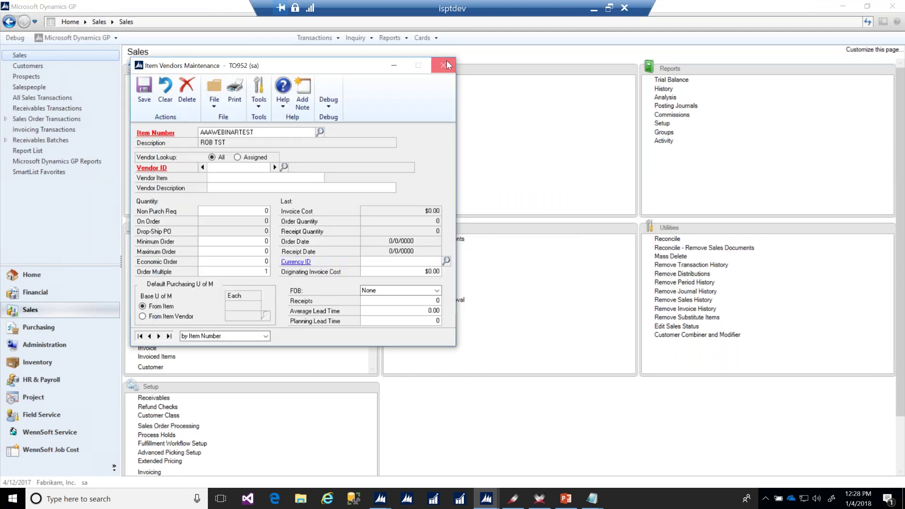
pyautogui.click(445, 65)
# Stop recording the current macro from the Item Maintenance window.
pyautogui.click(345, 107)
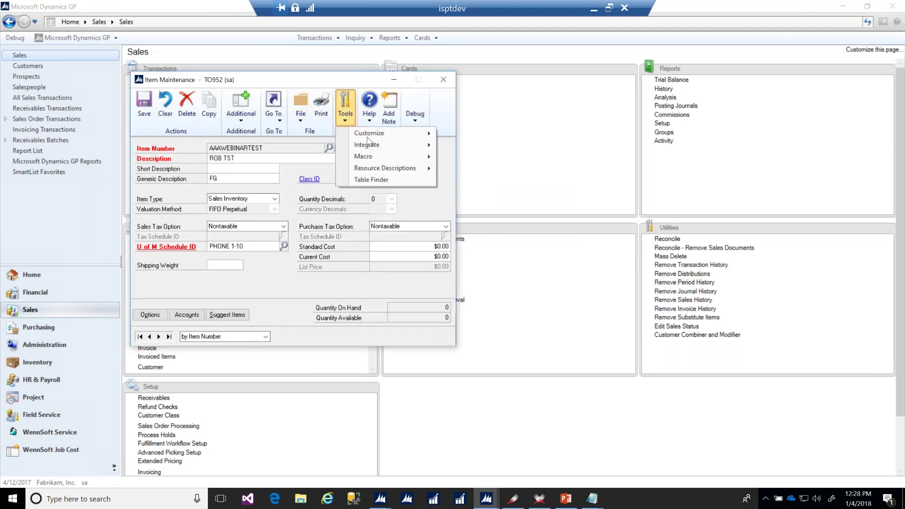
pyautogui.moveTo(372, 156)
pyautogui.click(497, 170)
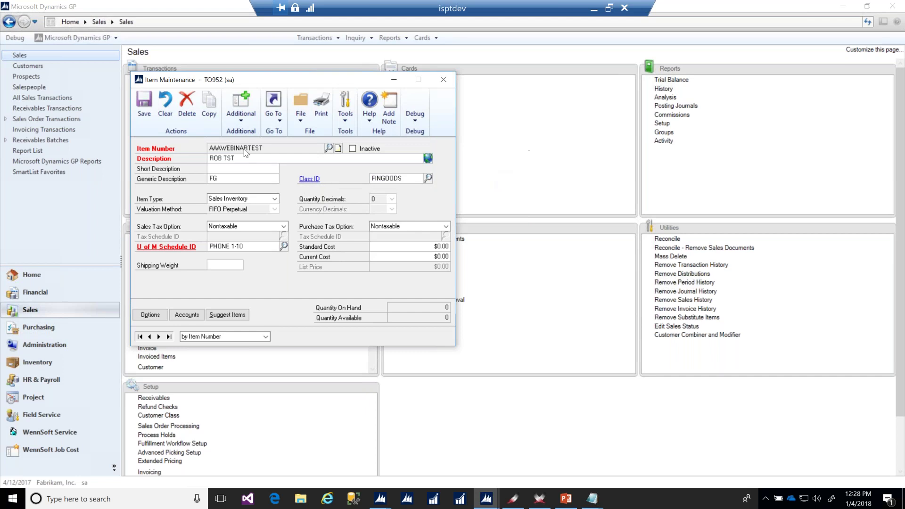
# Delete item AAAWEBINARTEST and close Item Maintenance.
pyautogui.click(183, 115)
pyautogui.click(430, 280)
pyautogui.click(444, 81)
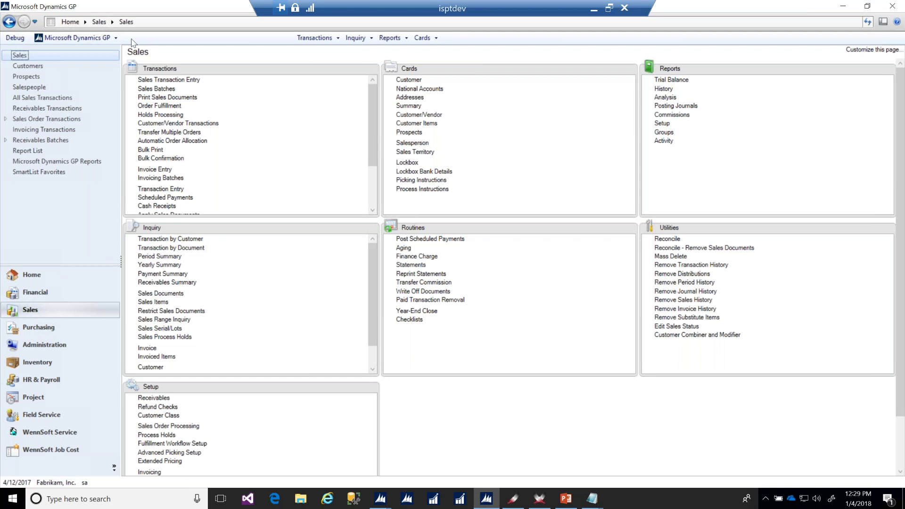
# Start recording the macro again, replacing the existing macro file.
pyautogui.click(114, 38)
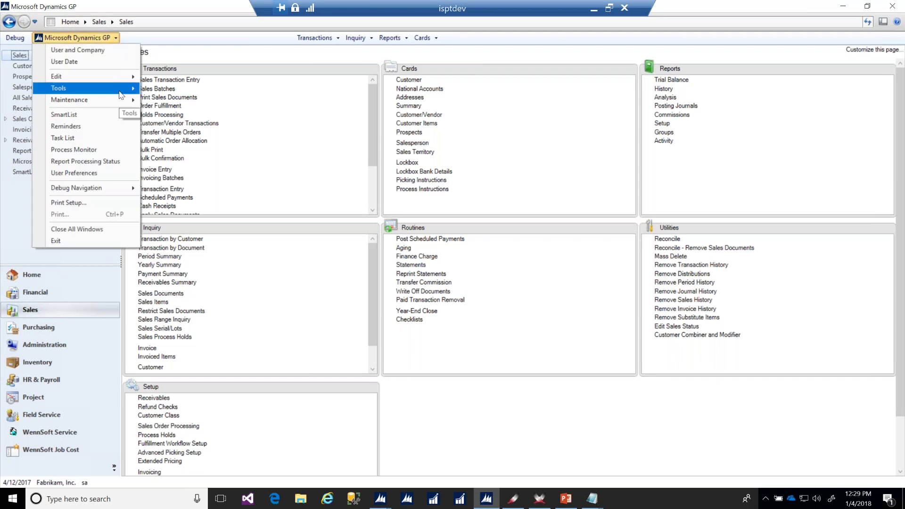
pyautogui.click(121, 95)
pyautogui.moveTo(223, 164)
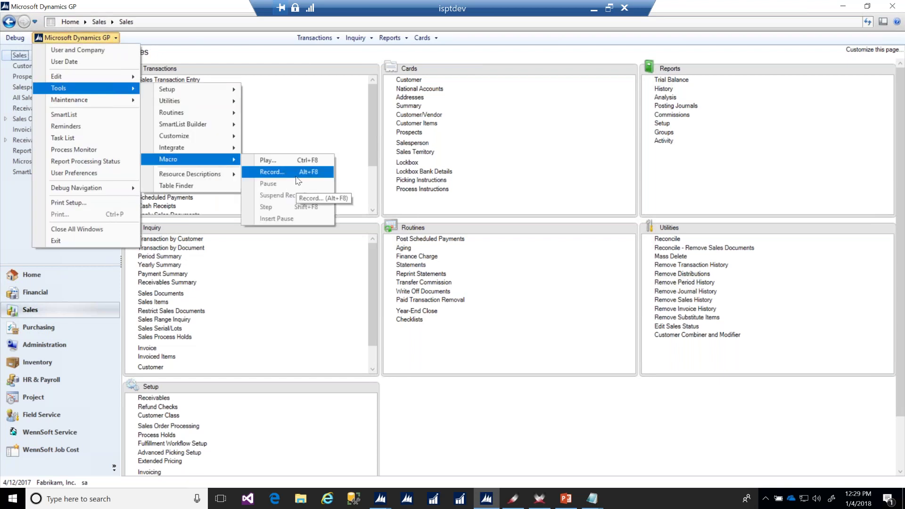
pyautogui.click(298, 181)
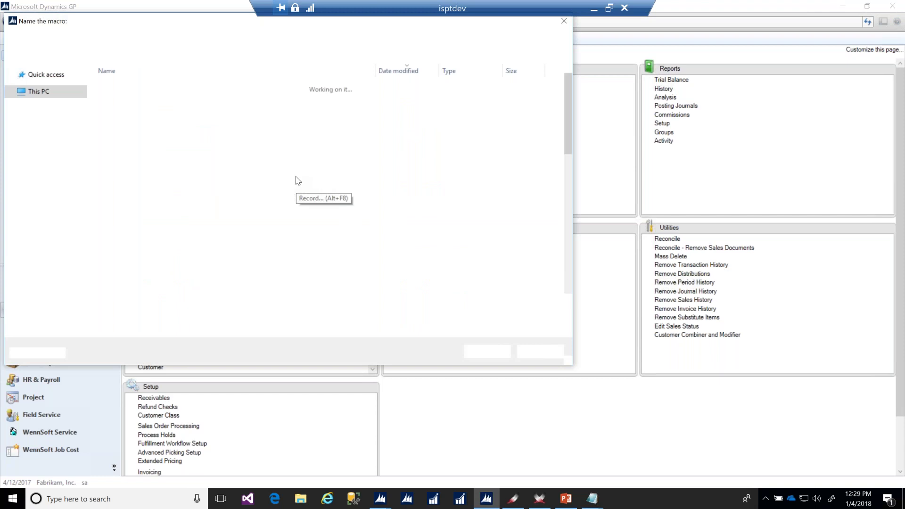
pyautogui.doubleClick(170, 88)
pyautogui.click(477, 254)
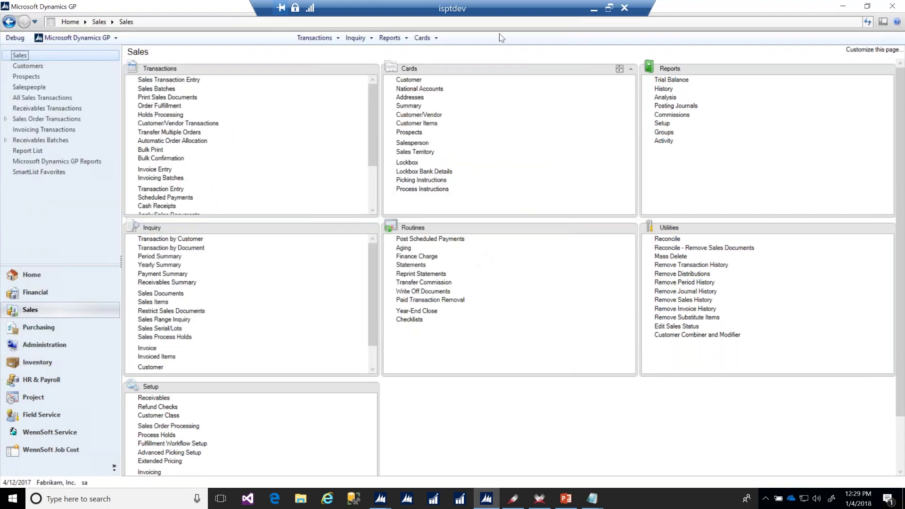
# Open inventory Item Maintenance and enter item number AAAWEBINARTEST.
pyautogui.click(423, 37)
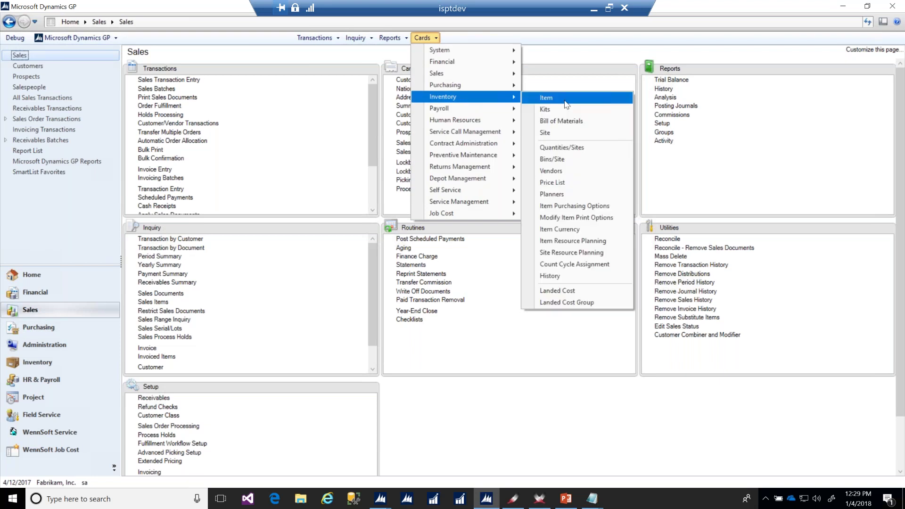
pyautogui.click(546, 97)
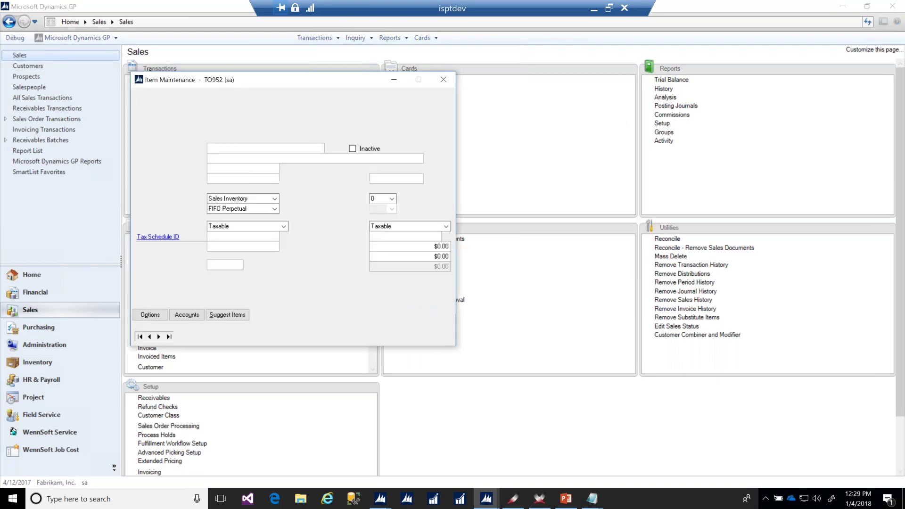
pyautogui.write('A')
pyautogui.press('Down')
pyautogui.press('Tab')
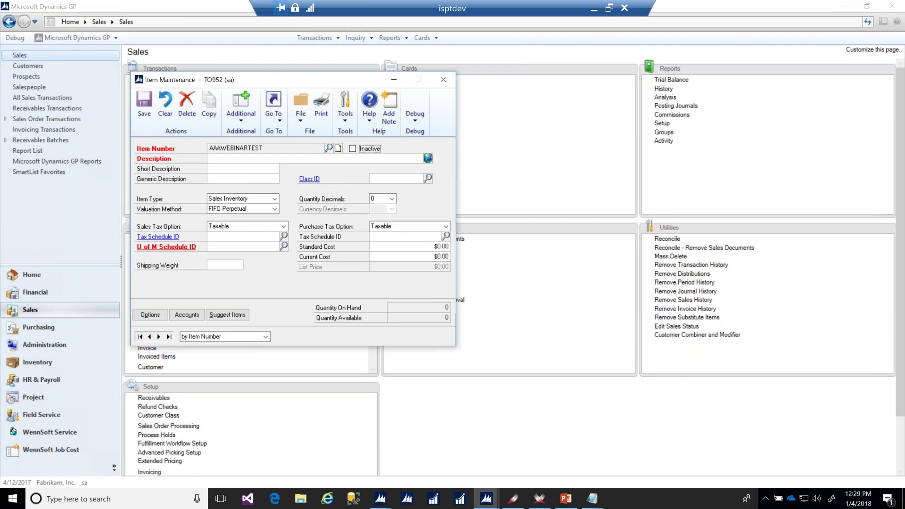
pyautogui.press('Tab')
# Enter a short test description, assign class ID FINGOODS and update the item with the class information.
pyautogui.write('ROB TESTFINGOODS')
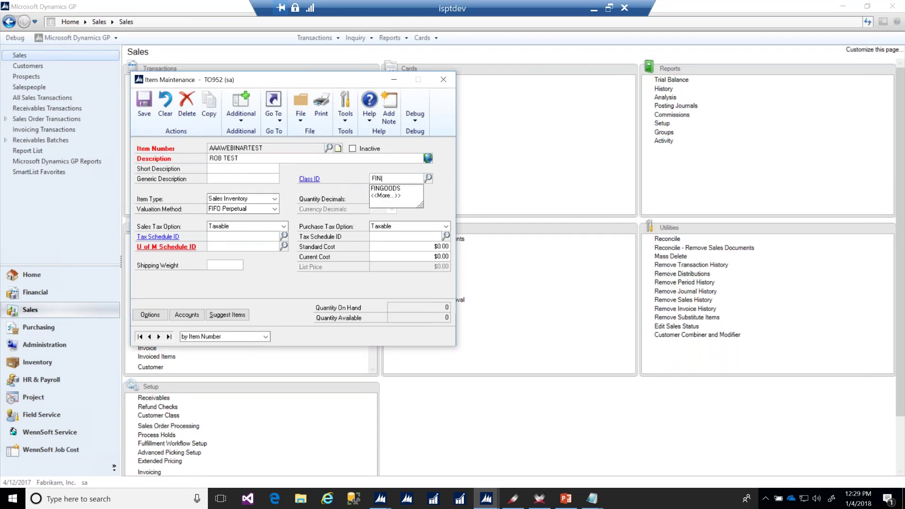
pyautogui.press('Tab')
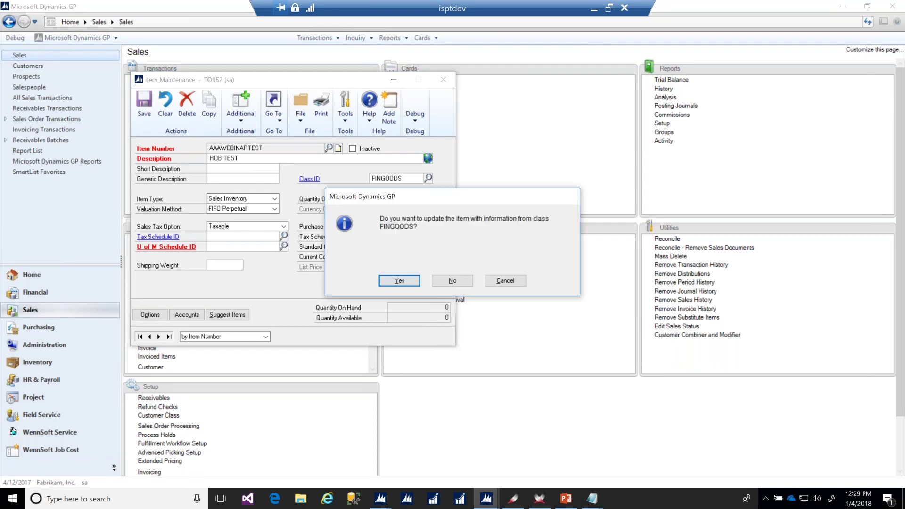
pyautogui.click(399, 280)
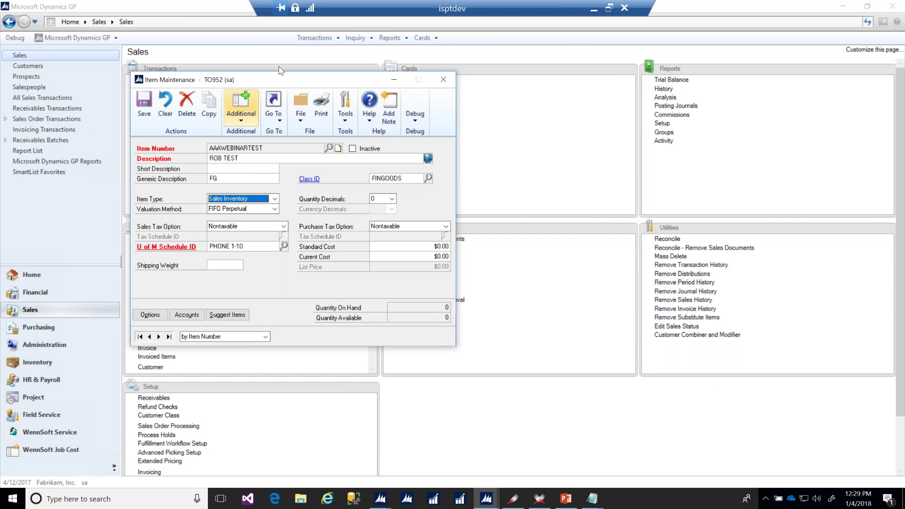
# Save the item changes, assign site WAREHOUSE in Item Quantities Maintenance, then save and close that window.
pyautogui.click(267, 118)
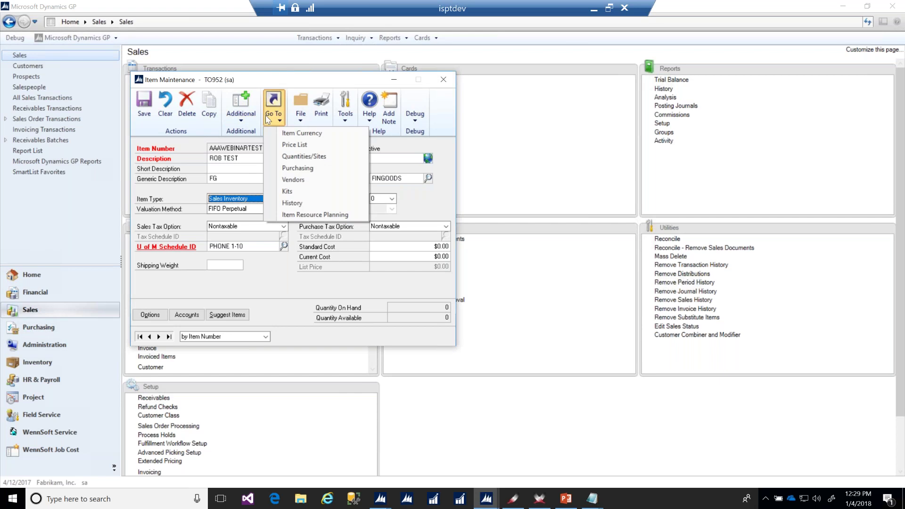
pyautogui.click(304, 156)
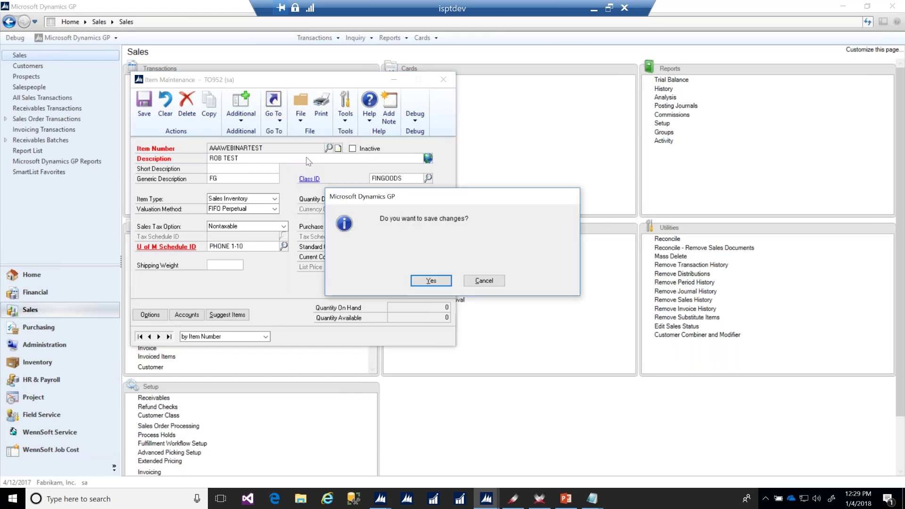
pyautogui.click(431, 280)
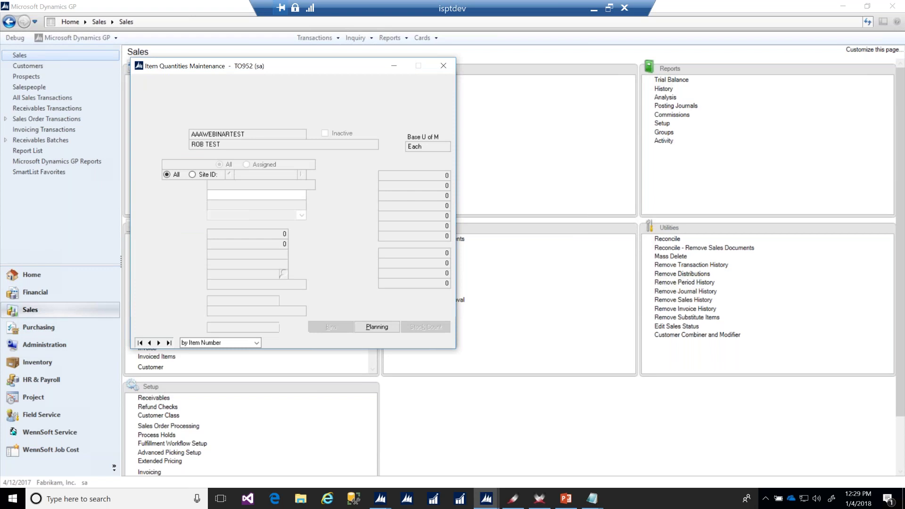
pyautogui.click(192, 175)
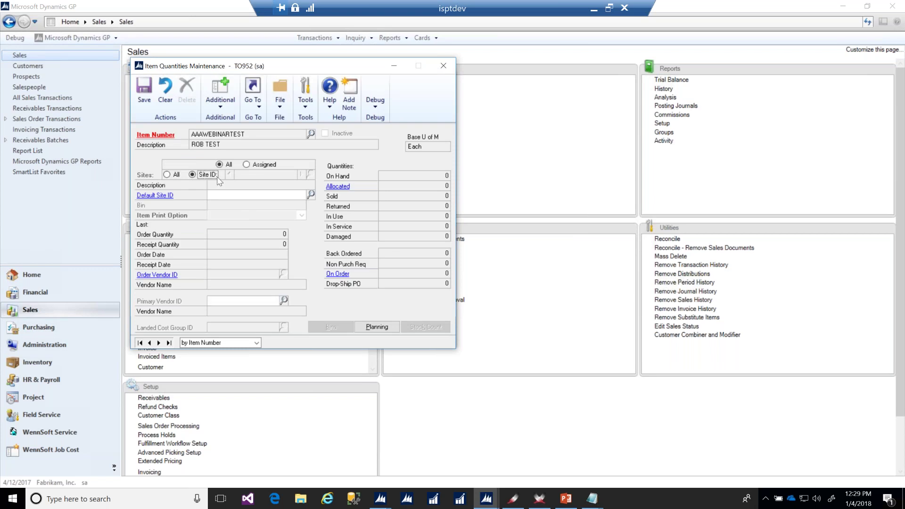
pyautogui.write('WAREHOUSE')
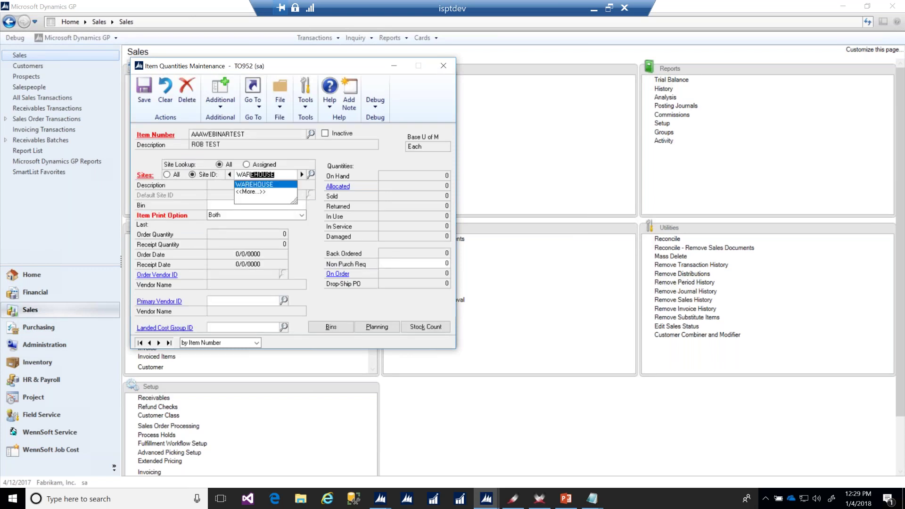
pyautogui.press('Tab')
pyautogui.click(144, 89)
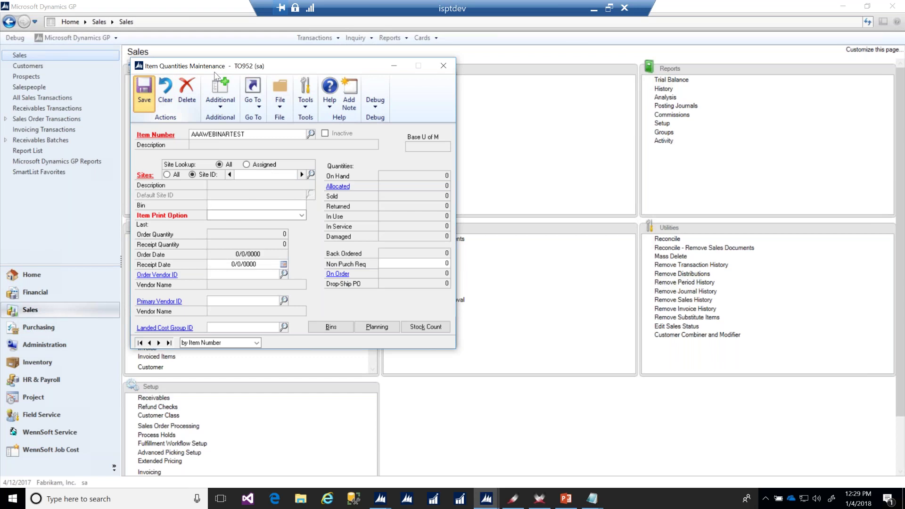
pyautogui.click(444, 67)
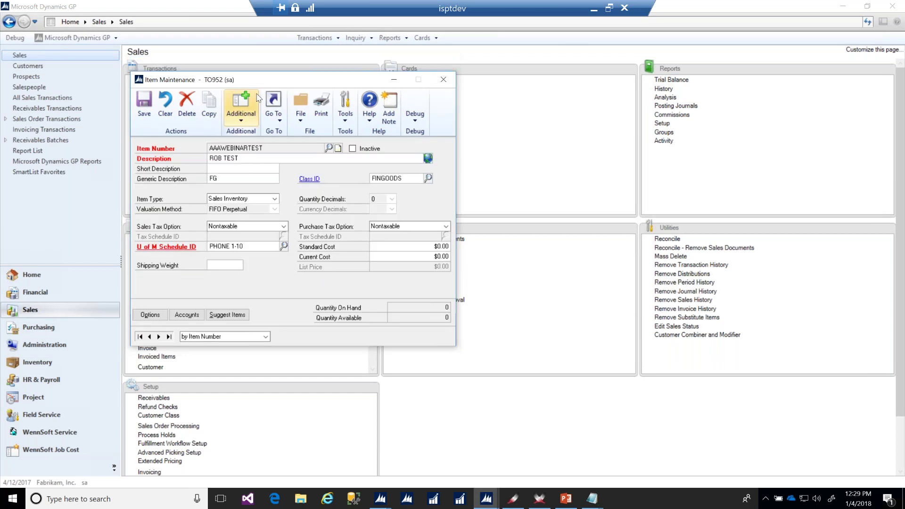
# Assign vendor ID ADVANCED0001 to the item in Item Vendors Maintenance, then save and close that window.
pyautogui.click(274, 106)
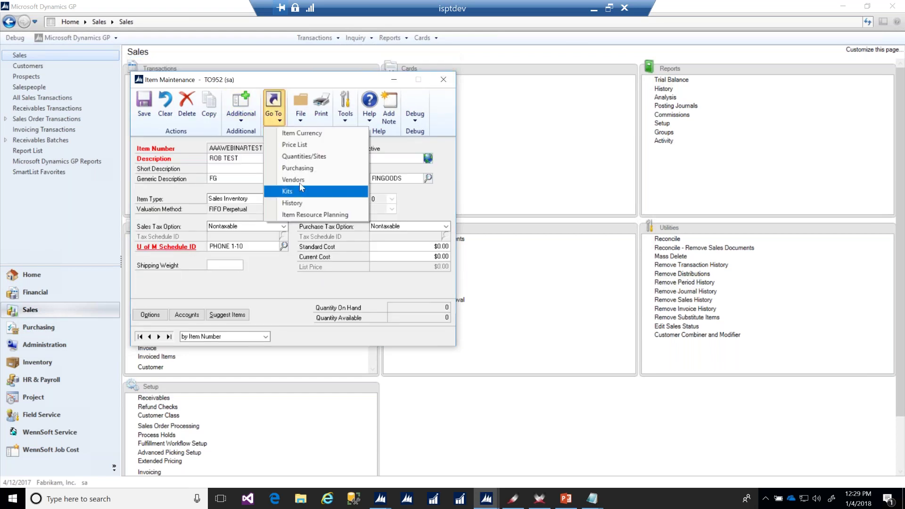
pyautogui.click(295, 180)
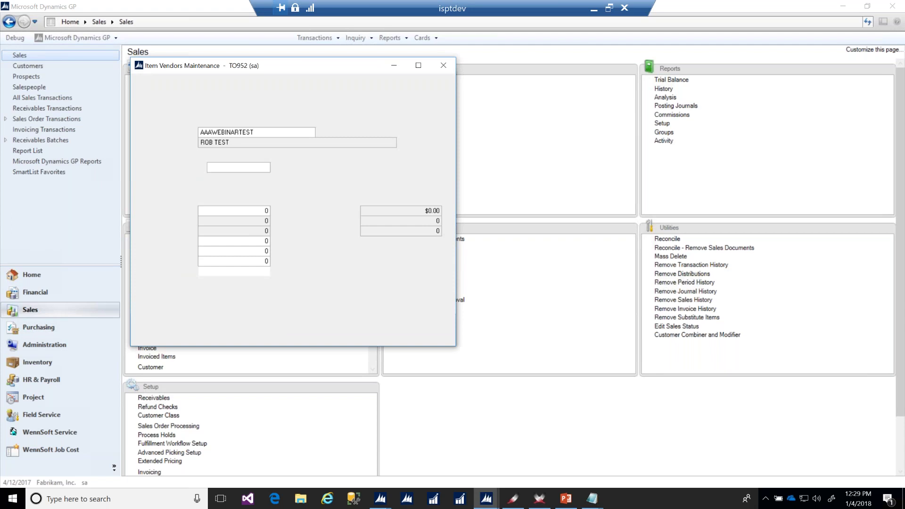
pyautogui.write('A')
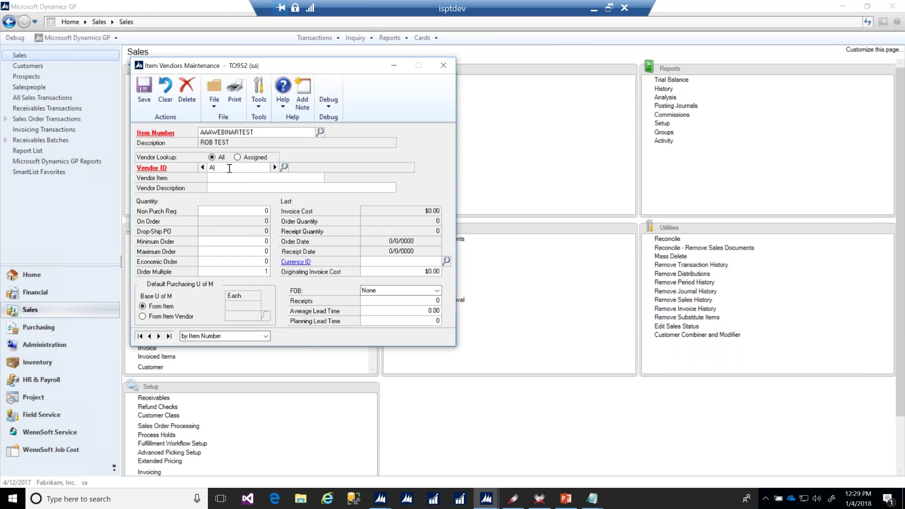
pyautogui.write('DVANCED001')
pyautogui.press('Tab')
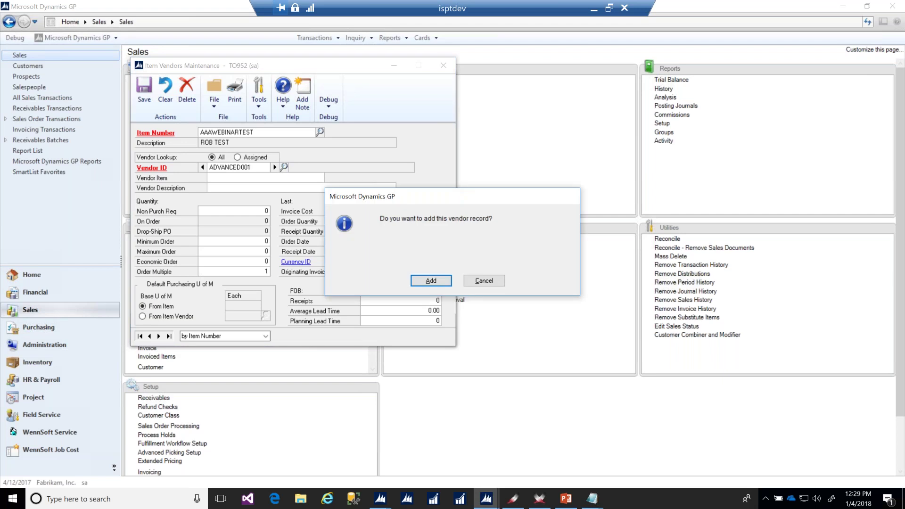
pyautogui.click(476, 280)
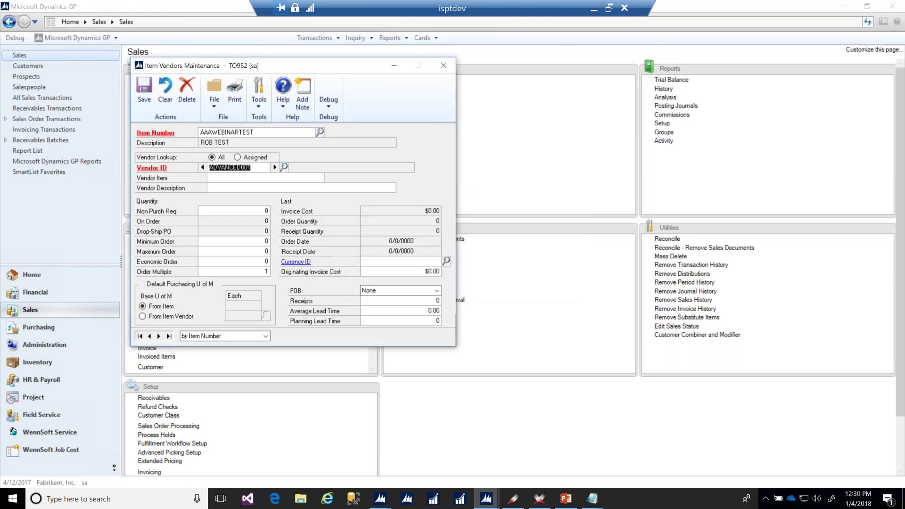
pyautogui.write('0')
pyautogui.press('Tab')
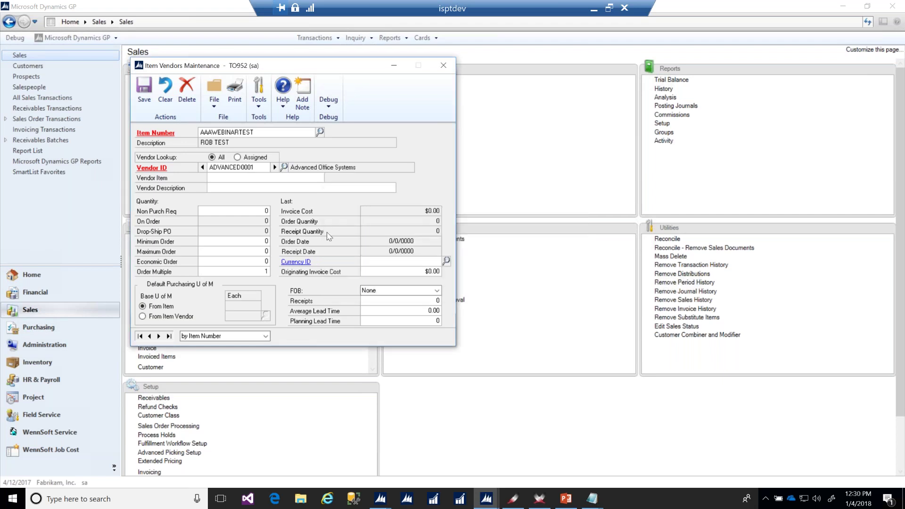
pyautogui.click(152, 92)
pyautogui.click(443, 65)
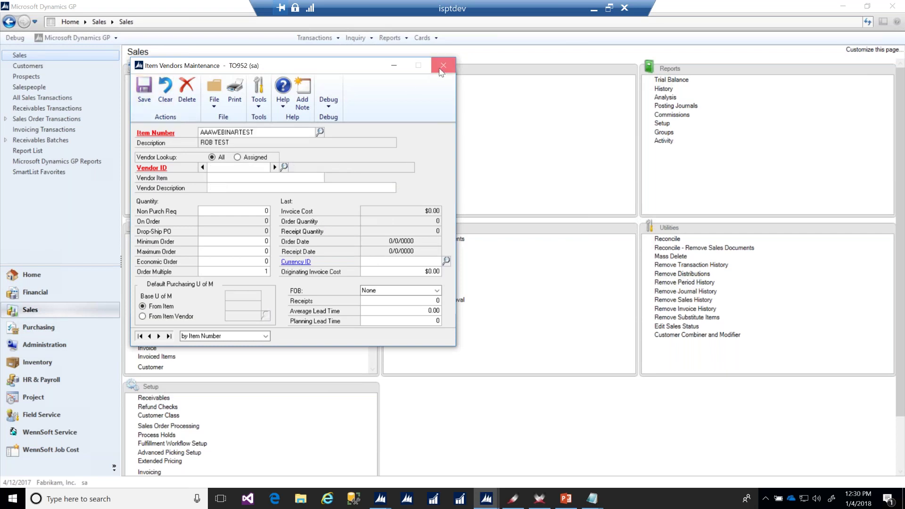
# Save the item, close Item Maintenance and stop recording the macro.
pyautogui.click(145, 106)
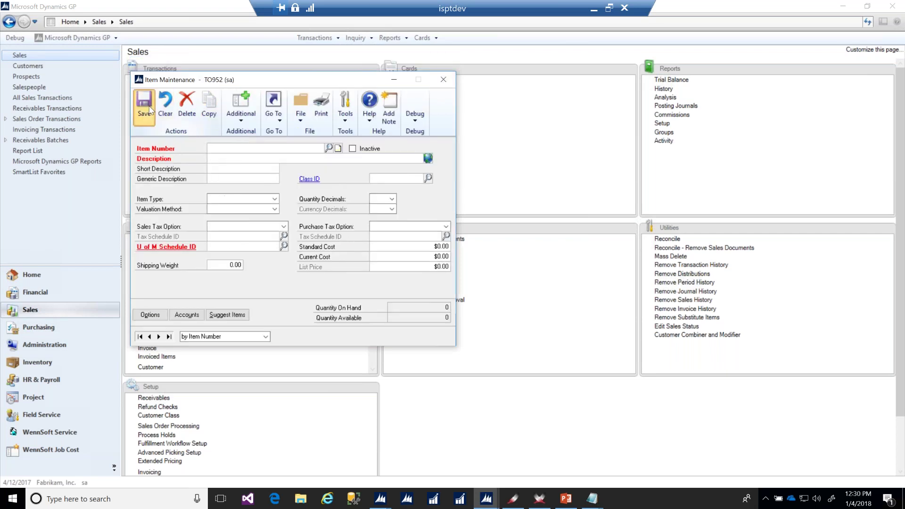
pyautogui.click(443, 79)
pyautogui.click(76, 38)
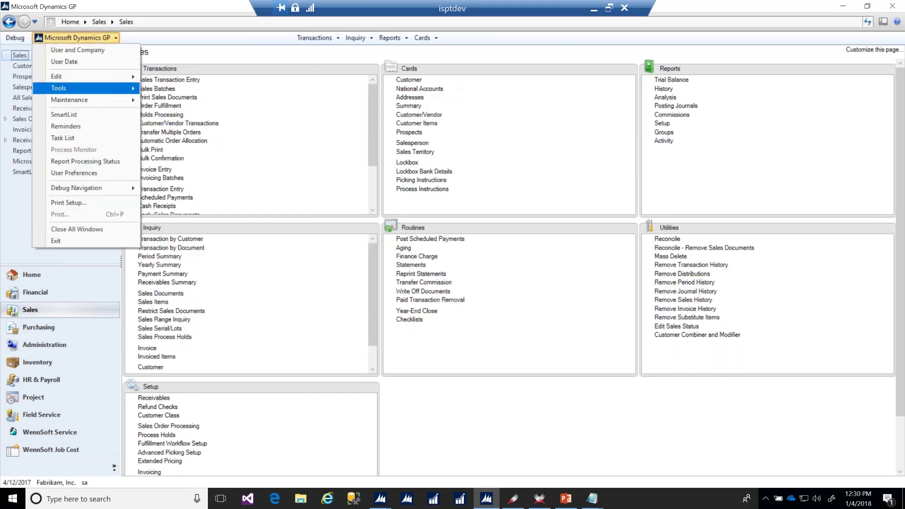
pyautogui.moveTo(219, 157)
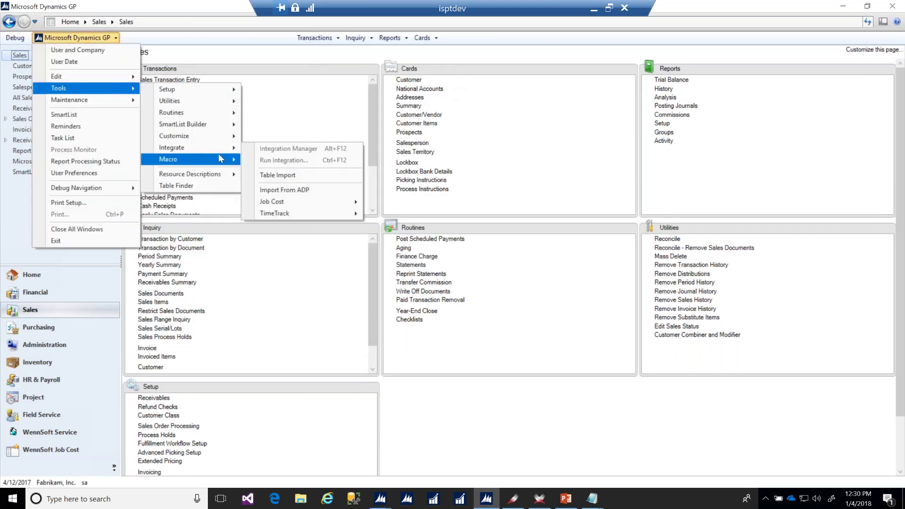
pyautogui.click(287, 176)
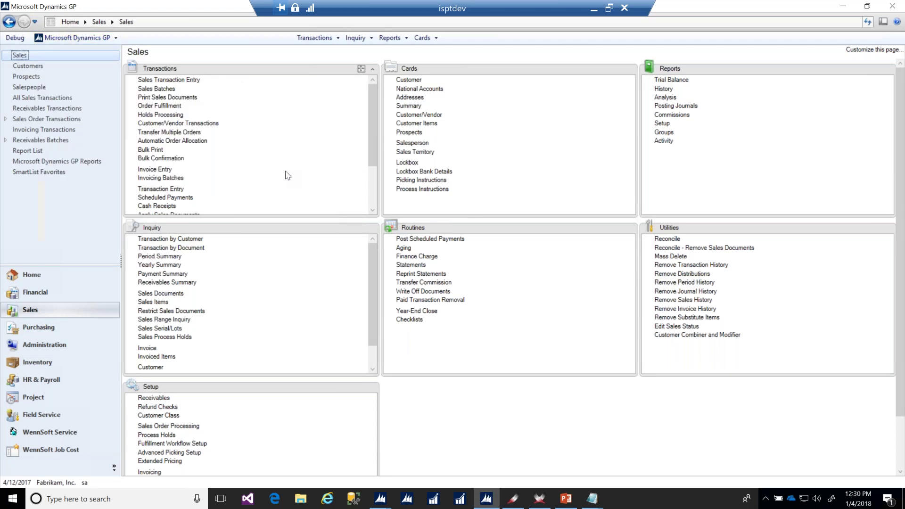
# Switch to File Explorer, open the recorded macro webinar sample seed 004.mac in Notepad and review its script to the end.
pyautogui.click(303, 503)
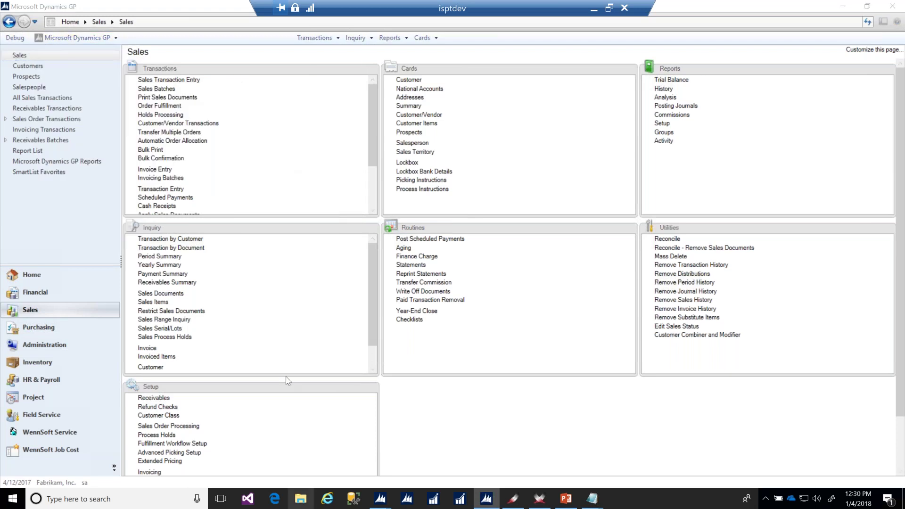
pyautogui.click(289, 309)
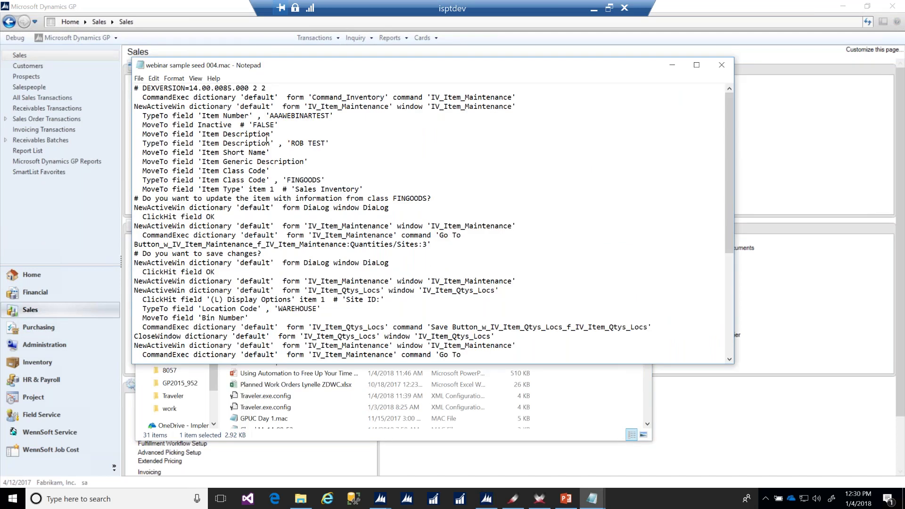
pyautogui.press('Down')
pyautogui.press('Down')
pyautogui.press('Down')
pyautogui.press('Down')
pyautogui.press('Down')
pyautogui.press('Down')
pyautogui.press('Down')
pyautogui.press('Down')
pyautogui.press('Down')
pyautogui.press('Down')
pyautogui.press('Down')
pyautogui.press('Down')
pyautogui.press('Down')
pyautogui.press('Down')
pyautogui.press('Down')
pyautogui.press('Down')
pyautogui.press('Down')
pyautogui.press('Down')
pyautogui.press('Down')
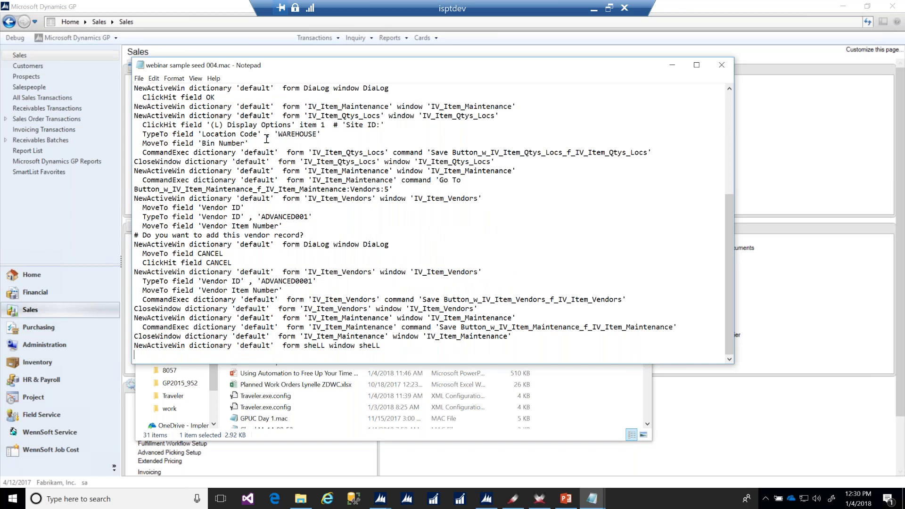
# Delete the eight macro lines covering the mistyped vendor ID ADVANCED001 and the cancelled add-vendor dialog.
pyautogui.press('Up')
pyautogui.press('Up')
pyautogui.press('Up')
pyautogui.press('Up')
pyautogui.press('Up')
pyautogui.press('Up')
pyautogui.press('Down')
pyautogui.hotkey('shift', 'Down')
pyautogui.hotkey('shift', 'Down')
pyautogui.hotkey('shift', 'Down')
pyautogui.hotkey('shift', 'Down')
pyautogui.hotkey('shift', 'Down')
pyautogui.hotkey('shift', 'Down')
pyautogui.hotkey('shift', 'Down')
pyautogui.hotkey('shift', 'Down')
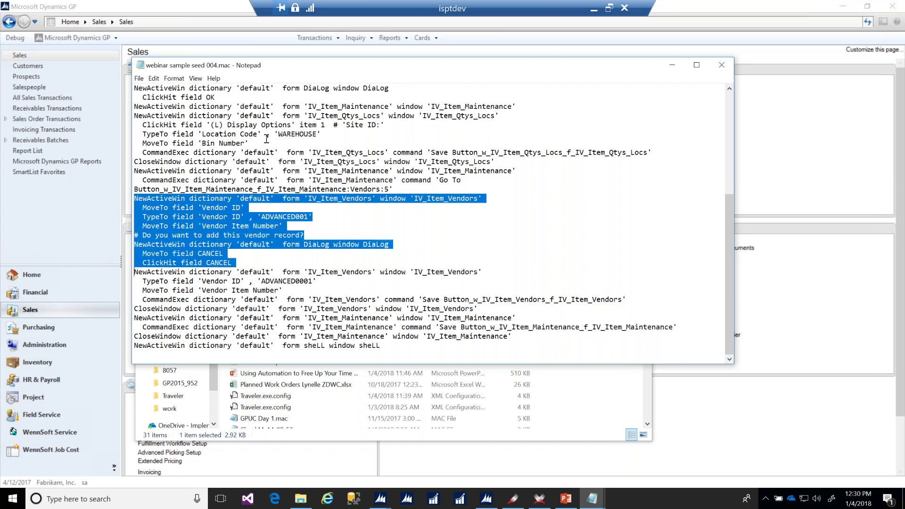
pyautogui.press('Delete')
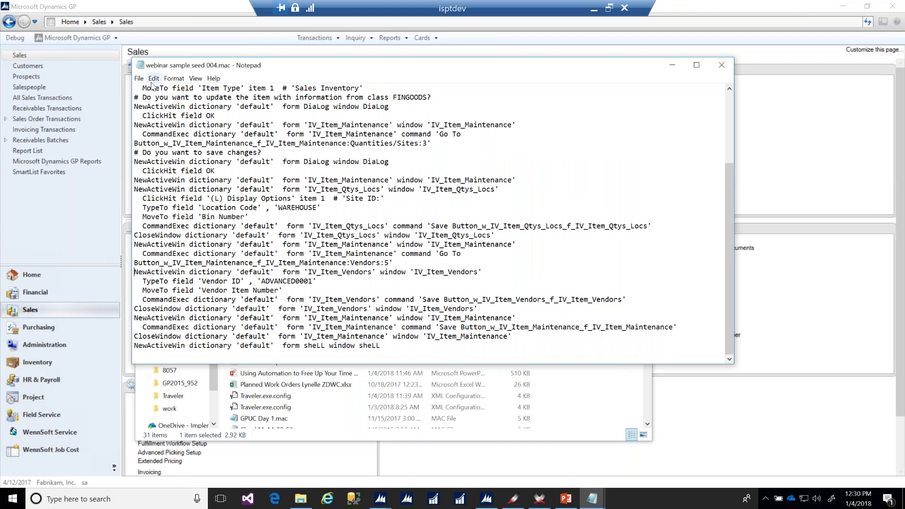
# Save the edited macro under the new name webinar sample seed 004 fixed.mac and close Notepad.
pyautogui.click(138, 78)
pyautogui.click(130, 123)
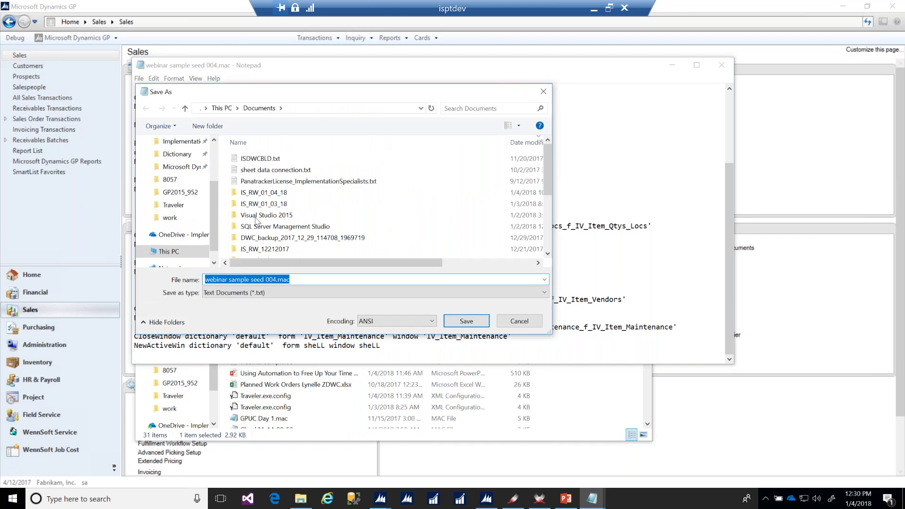
pyautogui.click(276, 280)
pyautogui.write('live')
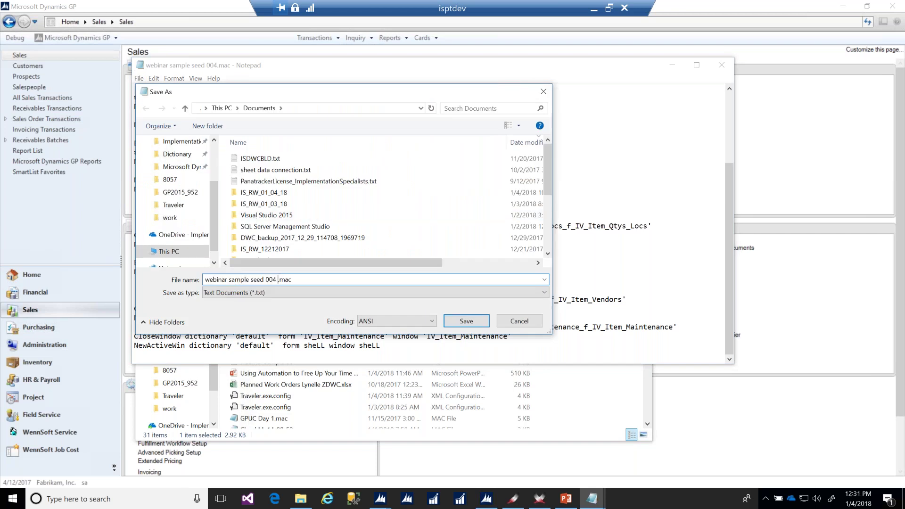
pyautogui.press('Return')
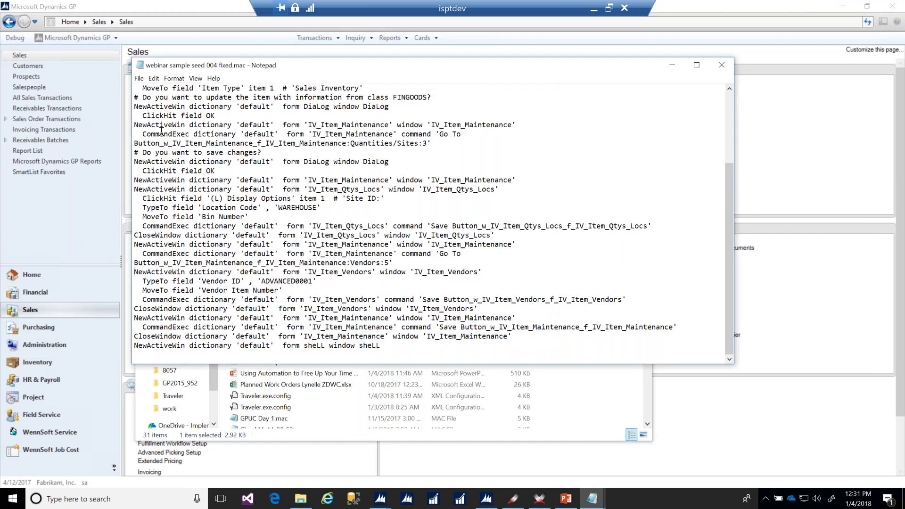
pyautogui.click(143, 68)
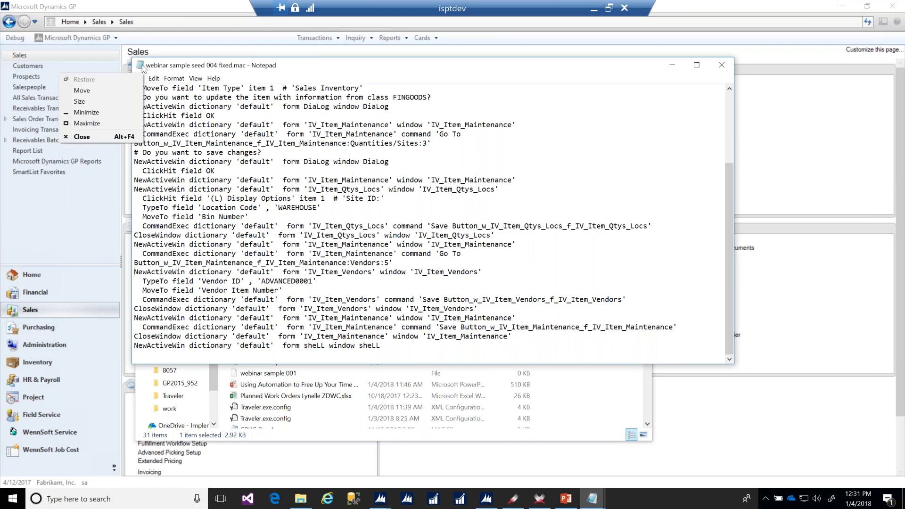
pyautogui.click(143, 69)
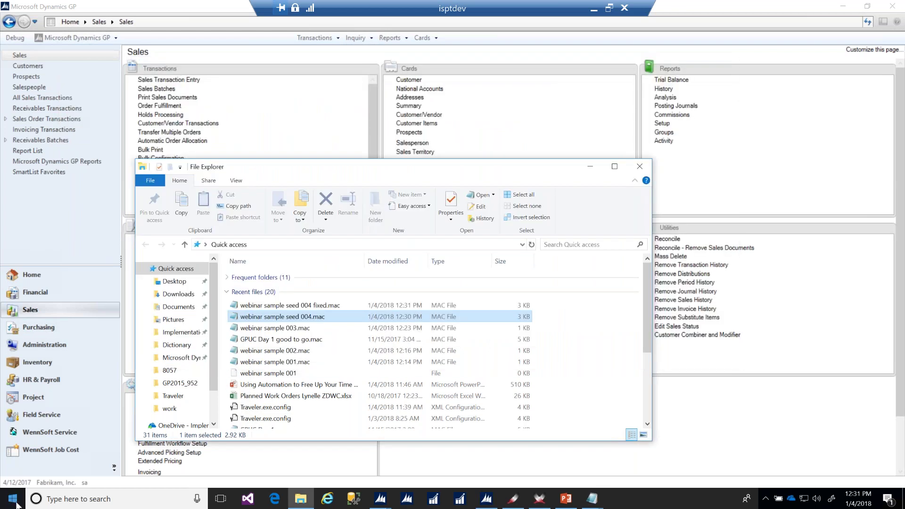
# Switch to Excel 2016 and create a blank workbook.
pyautogui.click(16, 504)
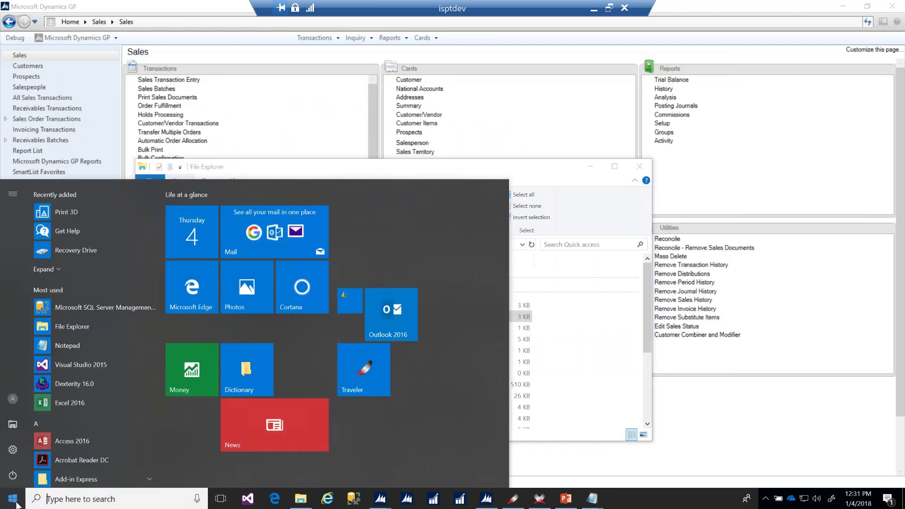
pyautogui.write('ex')
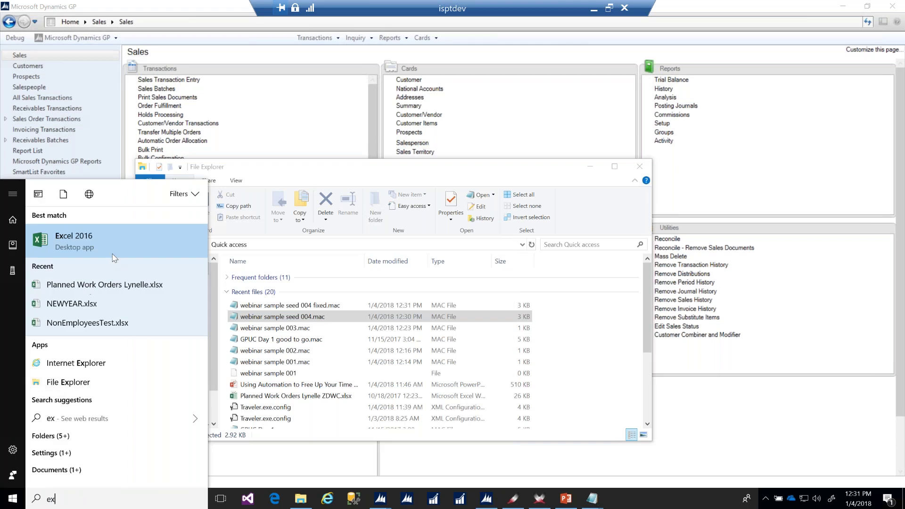
pyautogui.press('Escape')
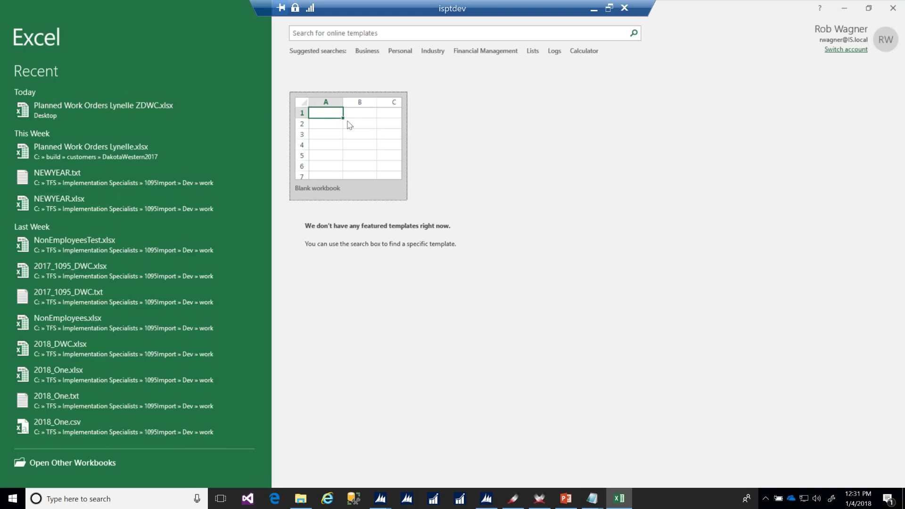
pyautogui.click(349, 124)
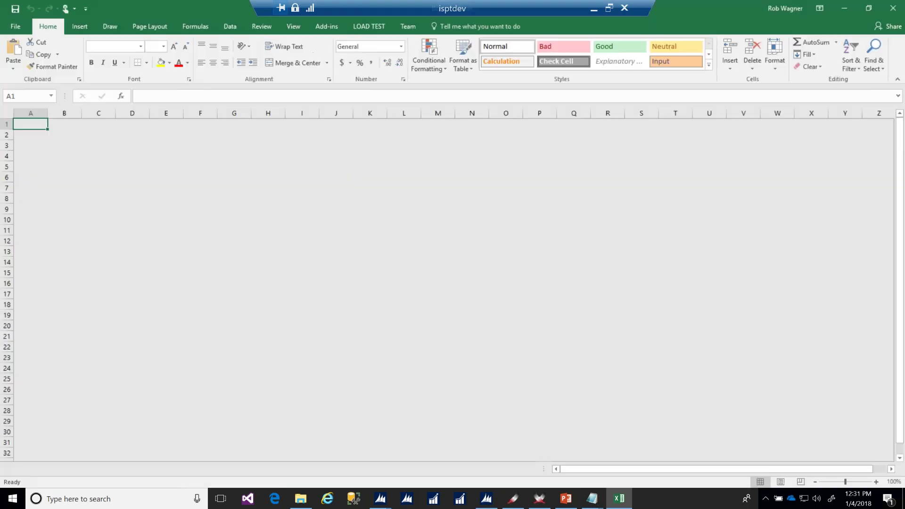
# Enter the column heading ITEMNUMBER in A1 and the first item number ABC00001 in A2.
pyautogui.write('ITEM')
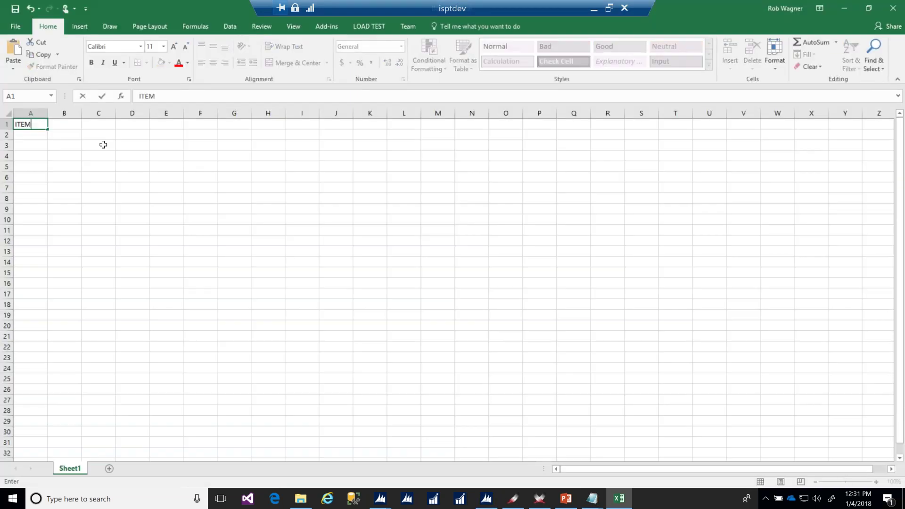
pyautogui.write('NUMBER')
pyautogui.press('Return')
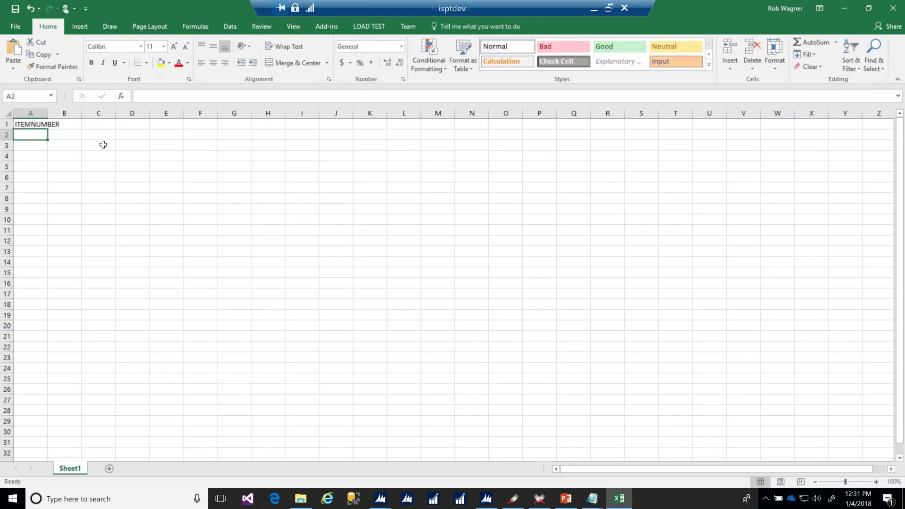
pyautogui.write('ABC')
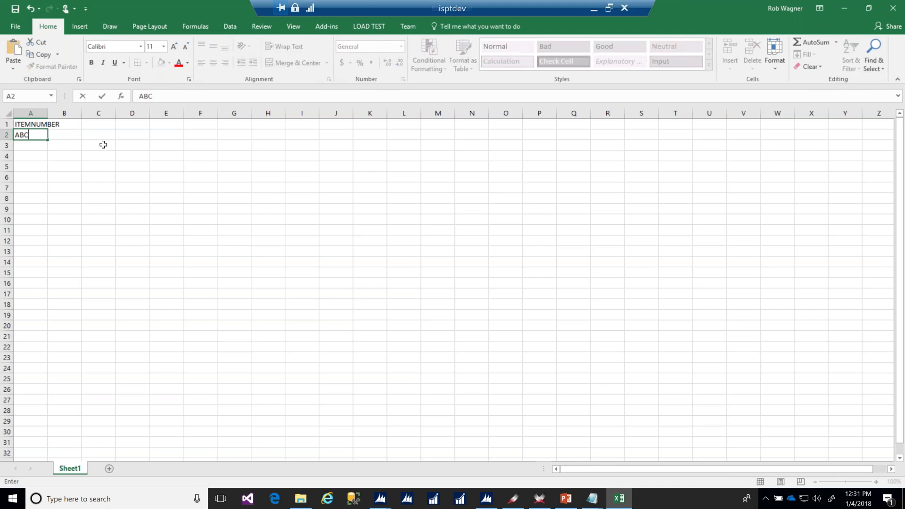
pyautogui.write('00001')
pyautogui.hotkey('ctrl', 'Return')
pyautogui.press('Down')
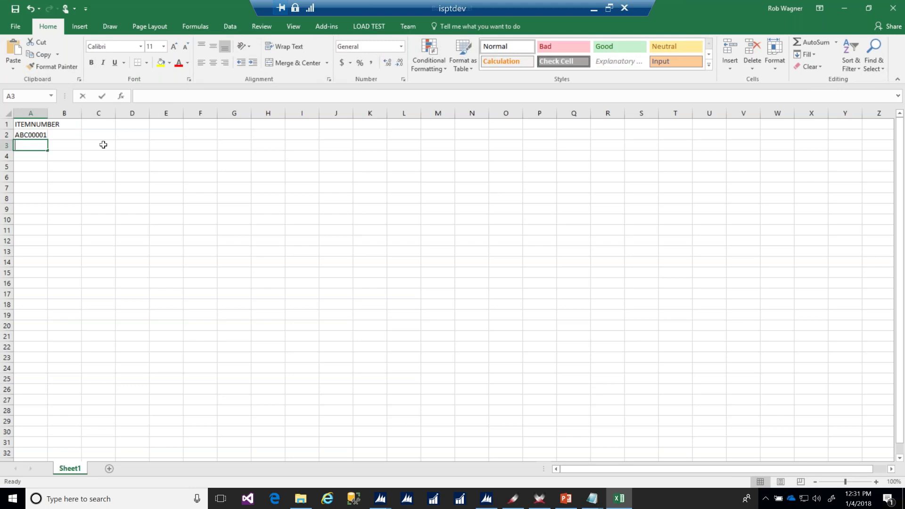
# Enter ABC00002 in A3 and fill the item number series down to ABC00023 in A24.
pyautogui.write('AB')
pyautogui.hotkey('ctrl', 'Return')
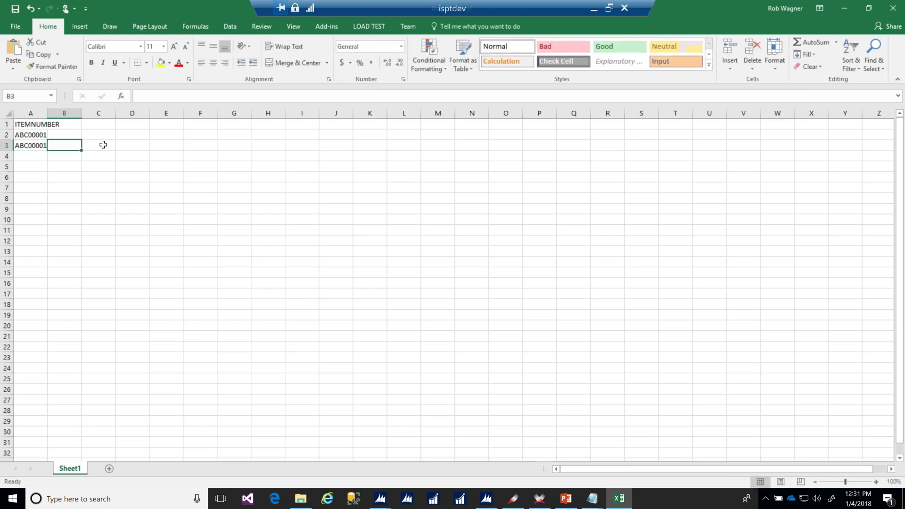
pyautogui.click(175, 96)
pyautogui.press('BackSpace')
pyautogui.write('2')
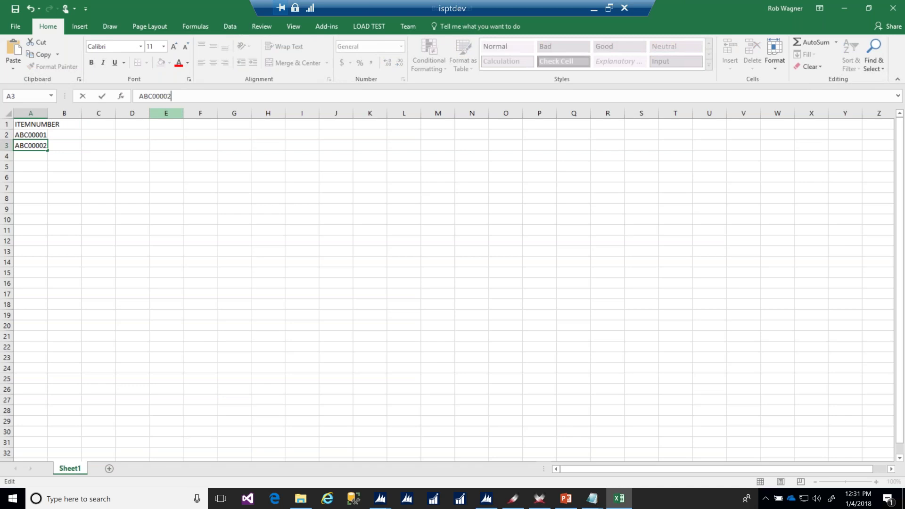
pyautogui.press('Tab')
pyautogui.moveTo(35, 133); pyautogui.dragTo(72, 367)
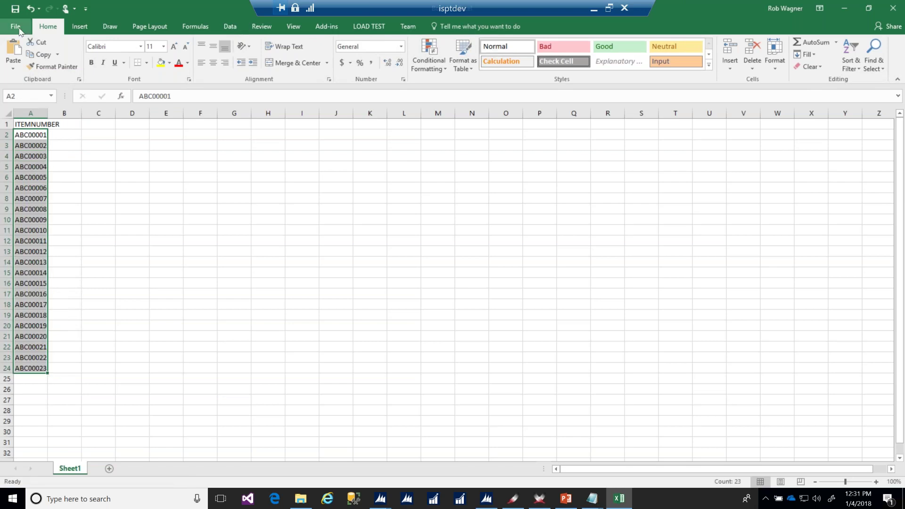
# Save the workbook to the Desktop under the name webinar sample data.
pyautogui.click(18, 27)
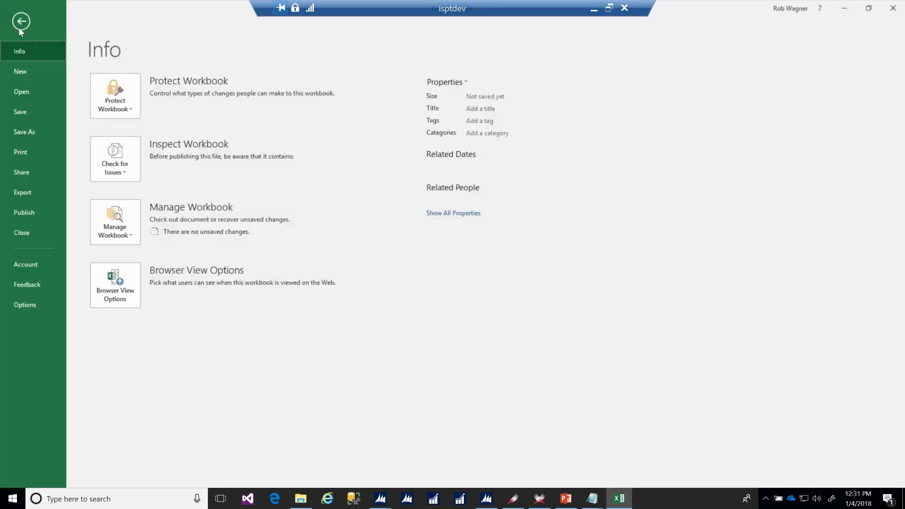
pyautogui.click(31, 127)
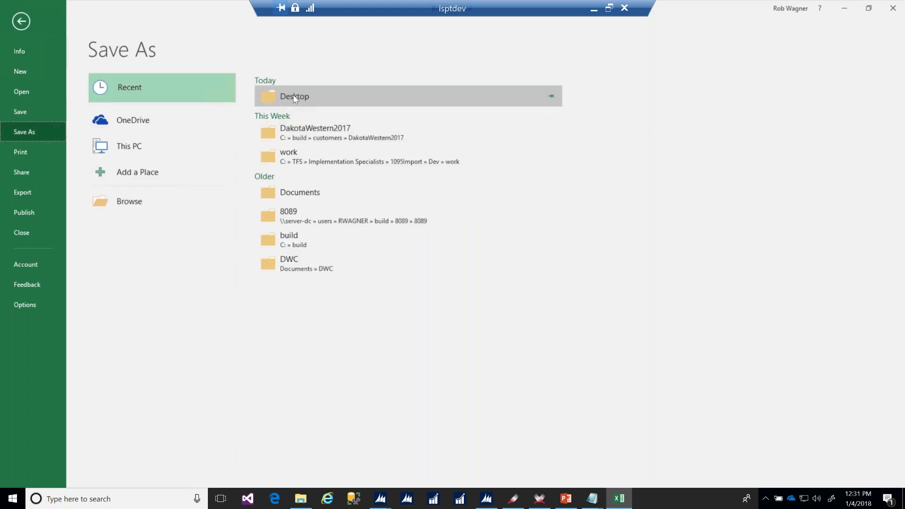
pyautogui.click(302, 96)
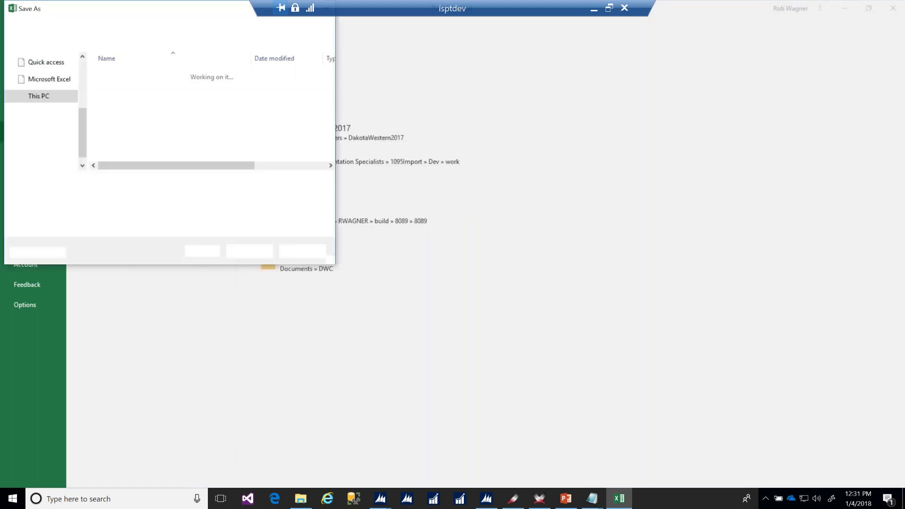
pyautogui.write('weben')
pyautogui.press('BackSpace')
pyautogui.press('BackSpace')
pyautogui.write('inar sample data')
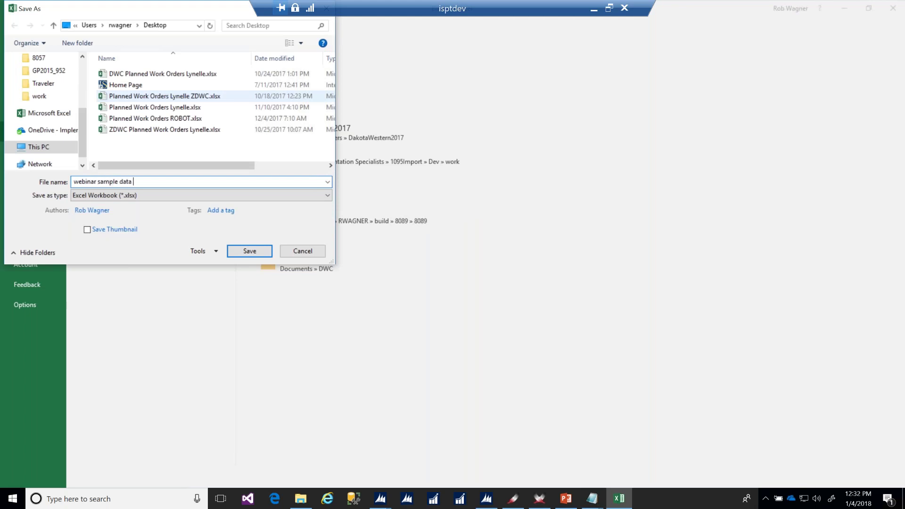
pyautogui.press('BackSpace')
pyautogui.press('Return')
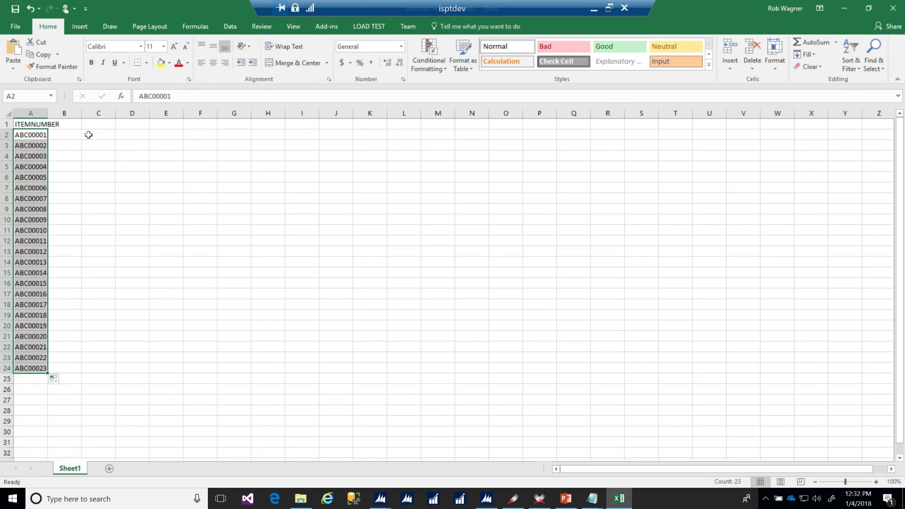
pyautogui.click(73, 133)
pyautogui.click(102, 133)
pyautogui.click(146, 140)
pyautogui.click(159, 137)
pyautogui.click(163, 149)
pyautogui.click(166, 125)
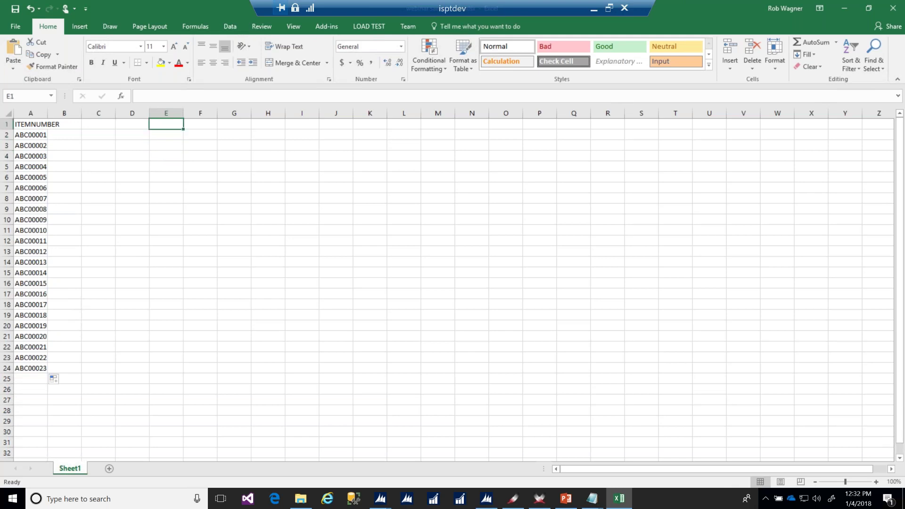
# Close Excel and copy the entire script of webinar sample seed 004 fixed.mac from Notepad.
pyautogui.click(892, 8)
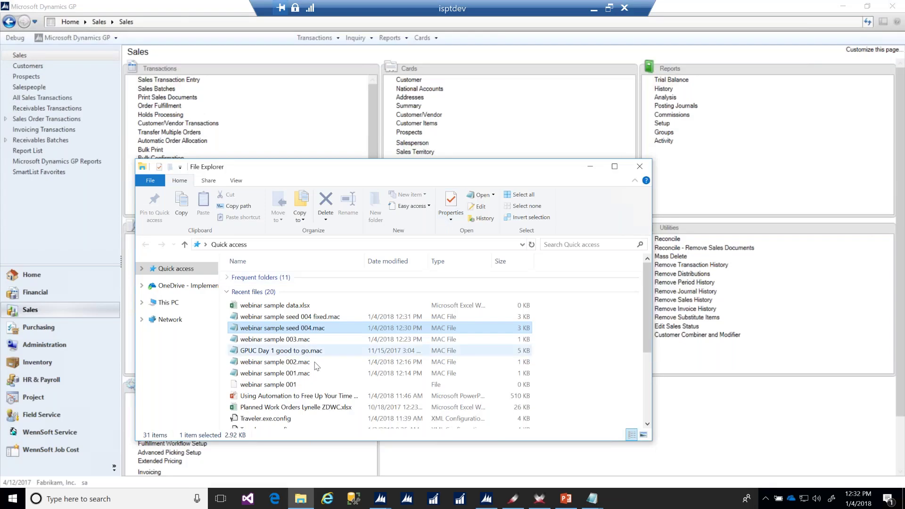
pyautogui.doubleClick(308, 320)
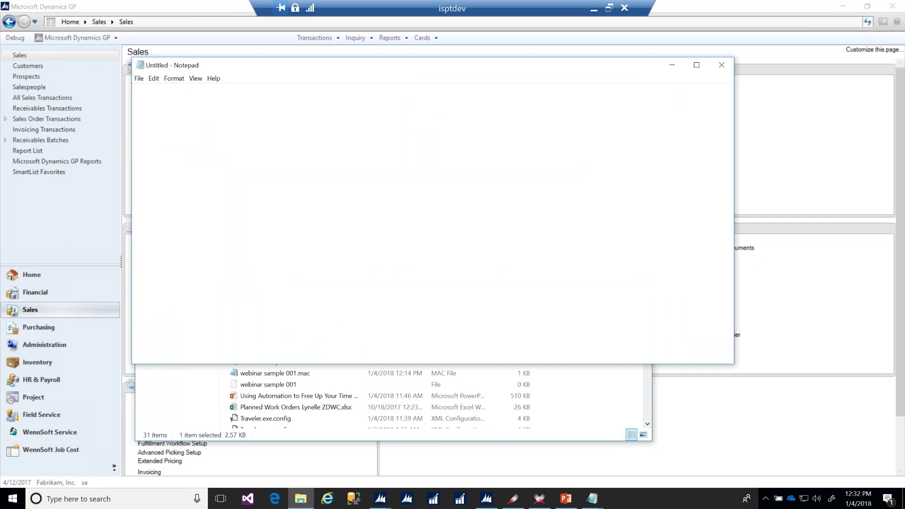
pyautogui.hotkey('ctrl', 'a')
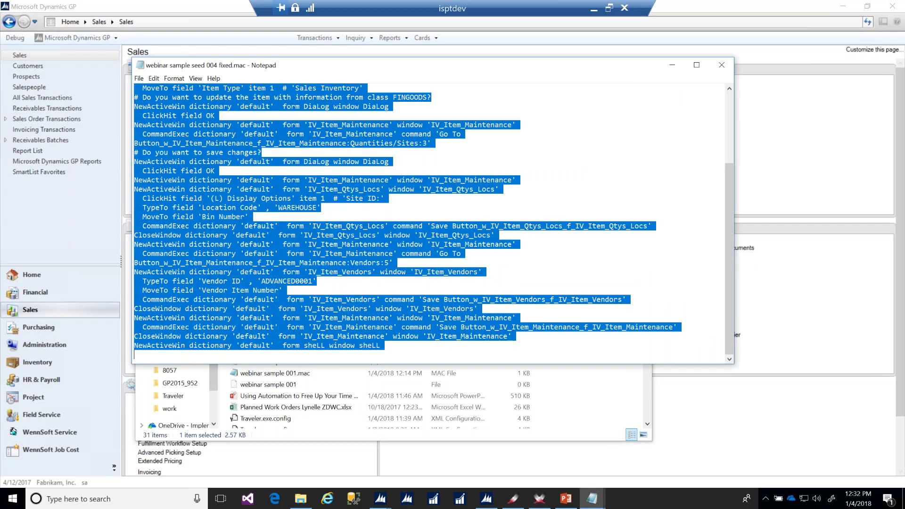
# Start Word 2016 and create a blank document.
pyautogui.click(11, 502)
pyautogui.write('rod')
pyautogui.press('BackSpace')
pyautogui.press('BackSpace')
pyautogui.press('BackSpace')
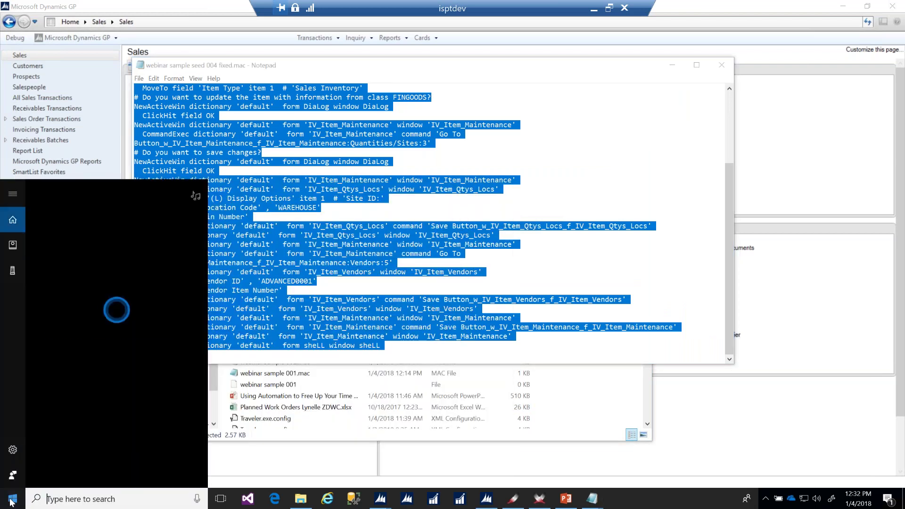
pyautogui.write('word')
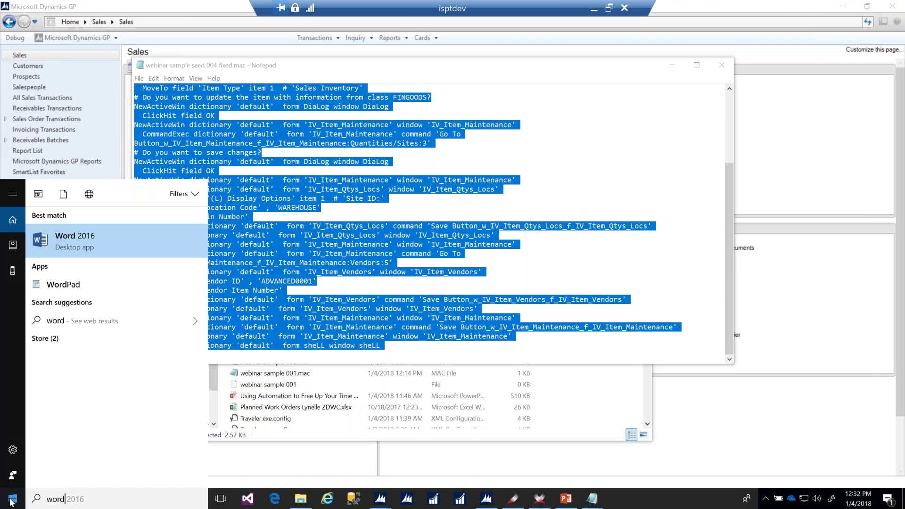
pyautogui.press('Return')
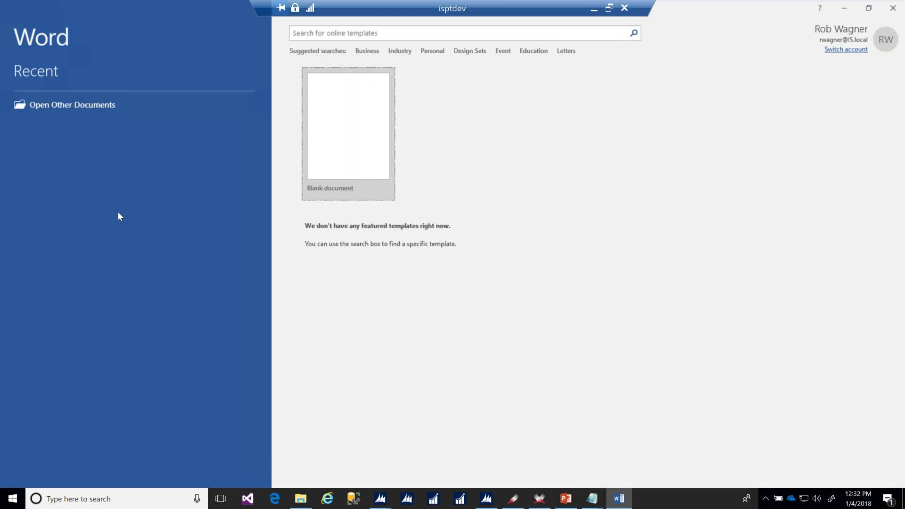
pyautogui.click(336, 109)
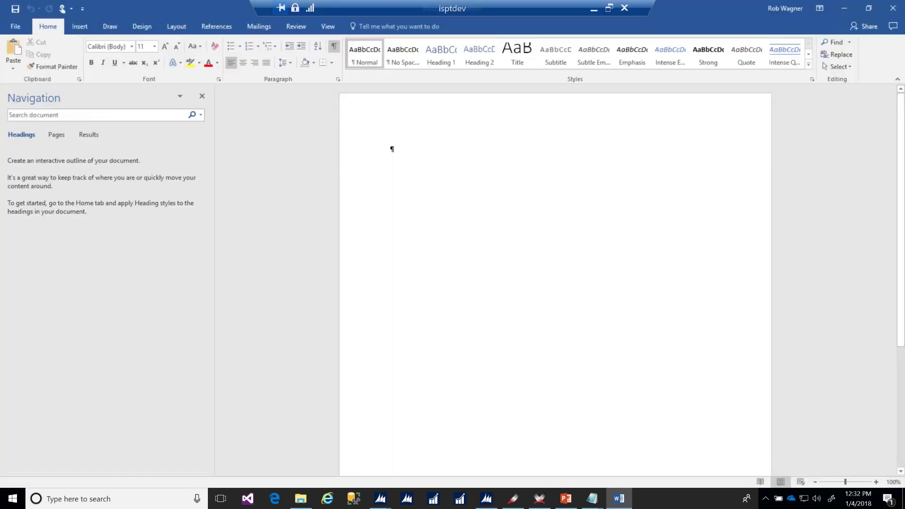
# Paste the macro script into the blank document, close the navigation pane and apply the No Spacing style to all the text.
pyautogui.hotkey('ctrl', 'v')
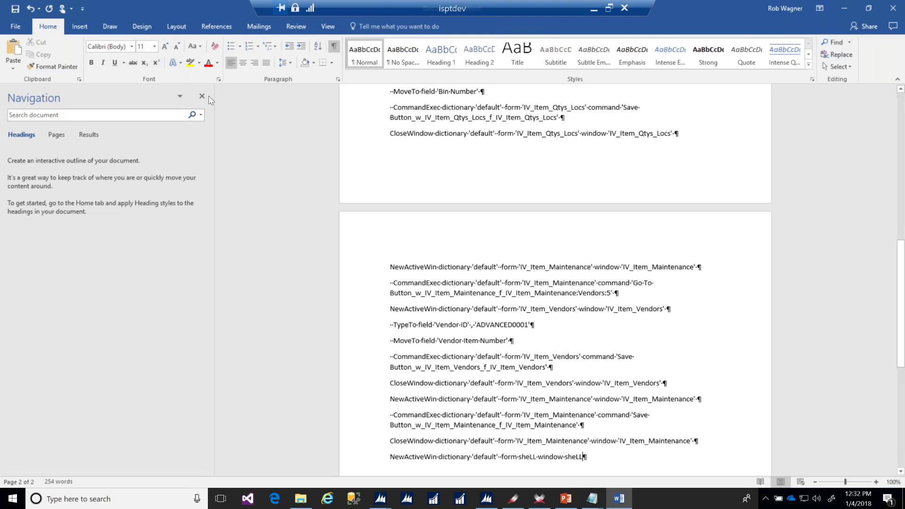
pyautogui.click(202, 95)
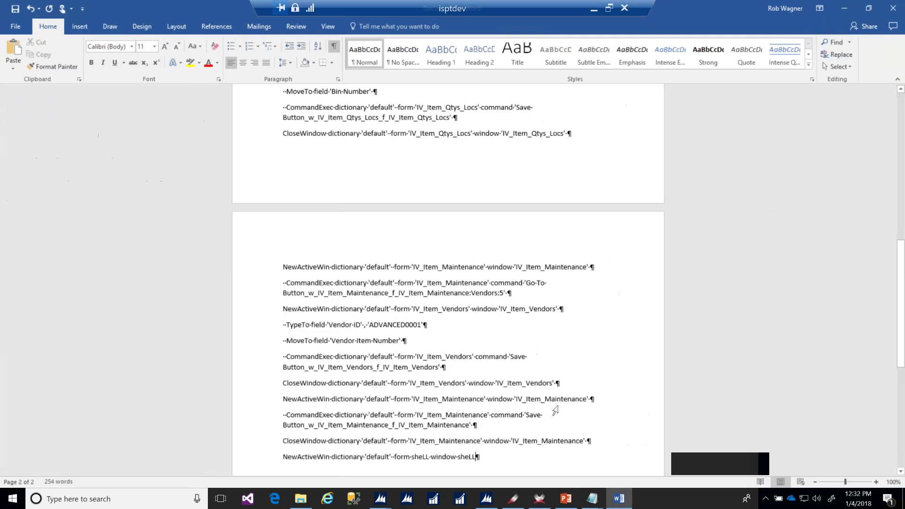
pyautogui.click(356, 169)
pyautogui.hotkey('ctrl', 'a')
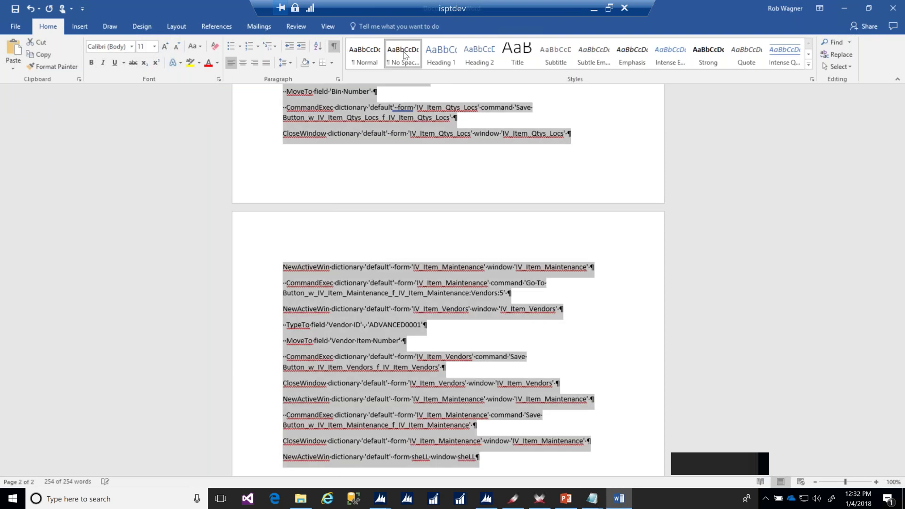
pyautogui.click(404, 56)
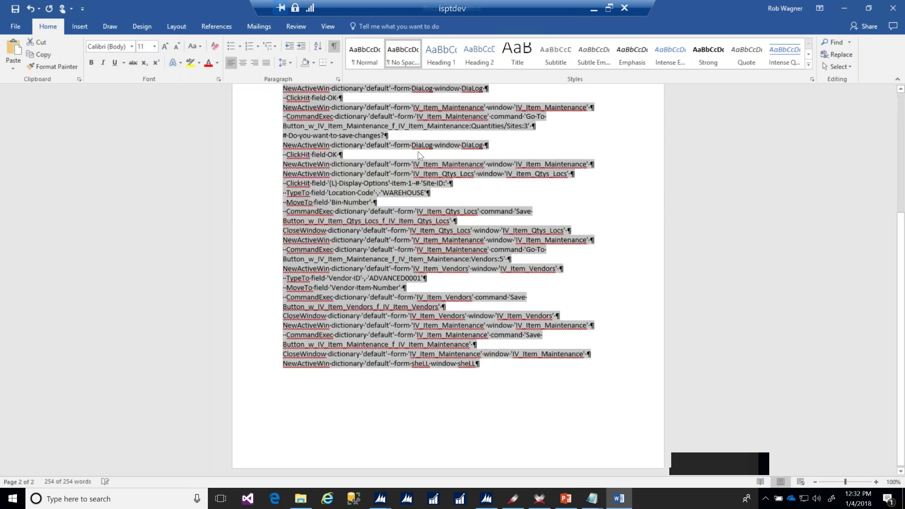
# Return to the start of the script, hide the formatting marks and highlight the item number value AAAWEBINARTEST for review.
pyautogui.doubleClick(408, 165)
pyautogui.press('Up')
pyautogui.press('Up')
pyautogui.press('Up')
pyautogui.press('Up')
pyautogui.press('Up')
pyautogui.press('Up')
pyautogui.press('Up')
pyautogui.press('Up')
pyautogui.press('Up')
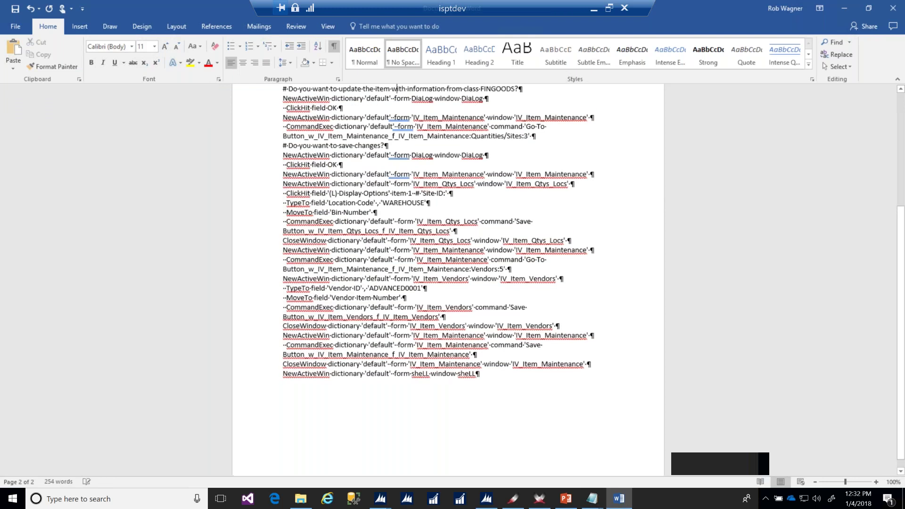
pyautogui.press('Up')
pyautogui.press('Up')
pyautogui.press('Up')
pyautogui.press('Up')
pyautogui.press('Up')
pyautogui.press('Up')
pyautogui.press('Up')
pyautogui.press('Up')
pyautogui.press('Up')
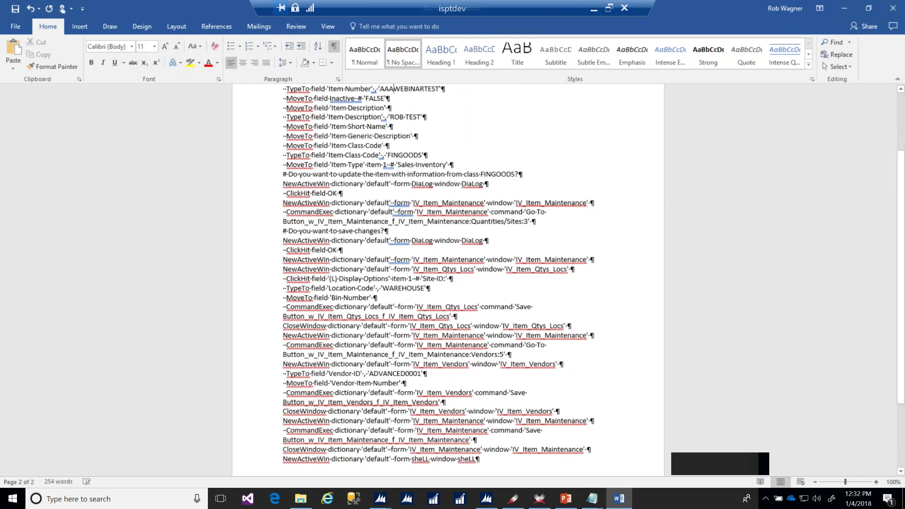
pyautogui.press('Up')
pyautogui.press('Up')
pyautogui.press('Up')
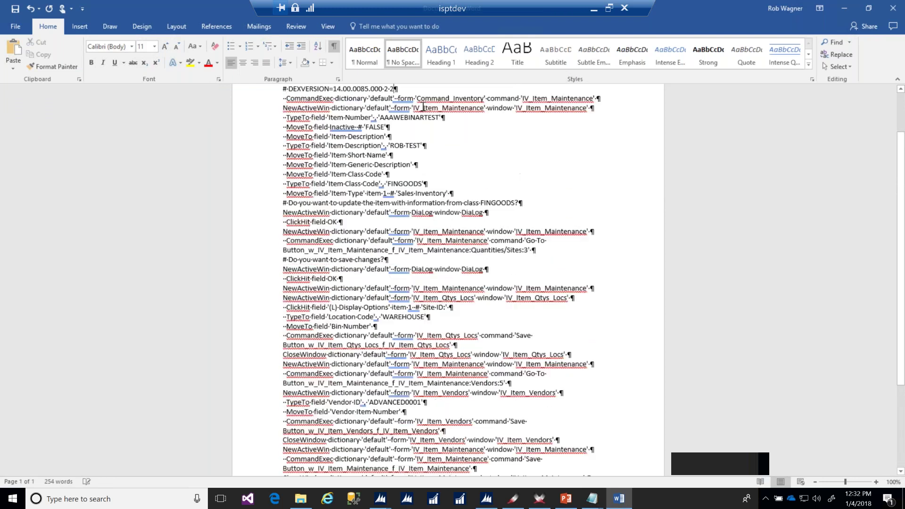
pyautogui.click(333, 47)
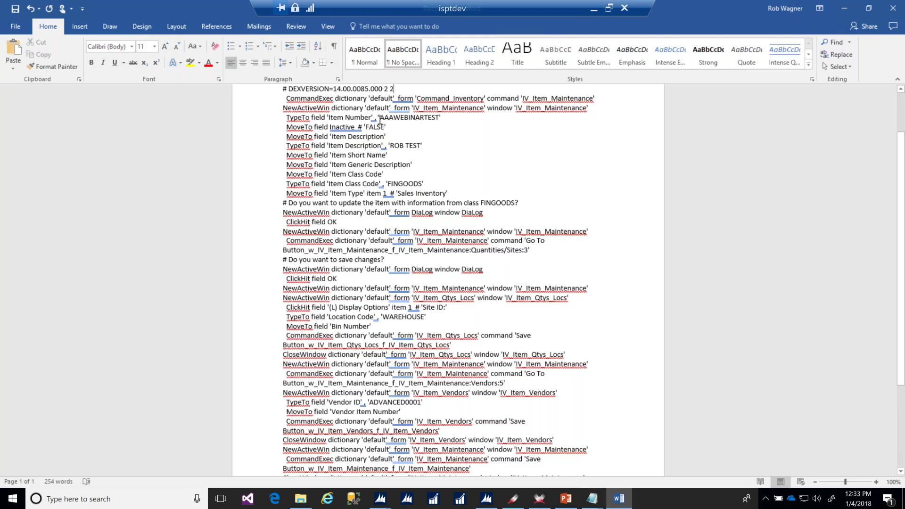
pyautogui.moveTo(379, 117); pyautogui.dragTo(439, 118)
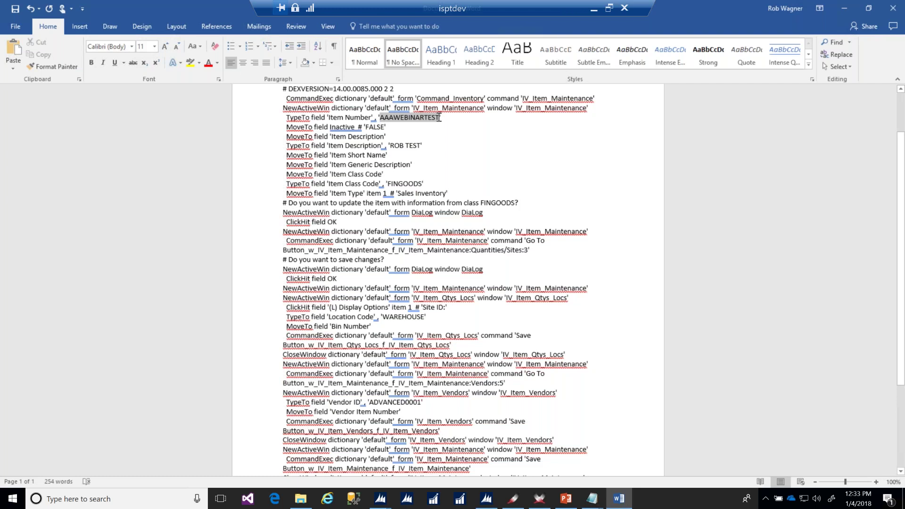
pyautogui.click(471, 163)
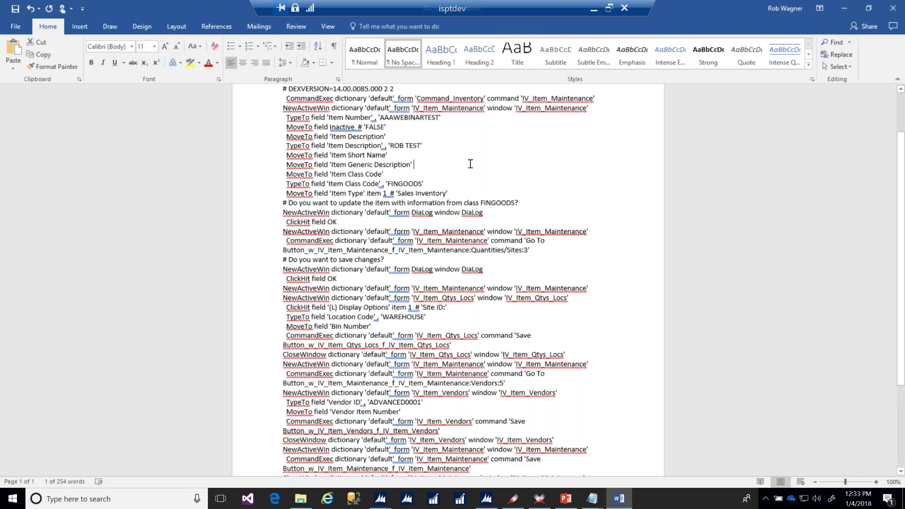
# Start a Letters mail merge from the document holding the seed macro script.
pyautogui.click(254, 26)
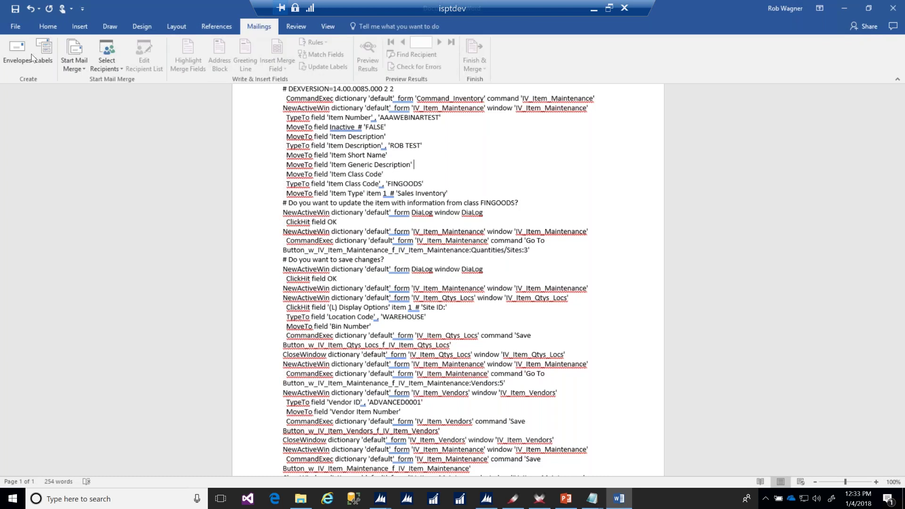
pyautogui.click(75, 71)
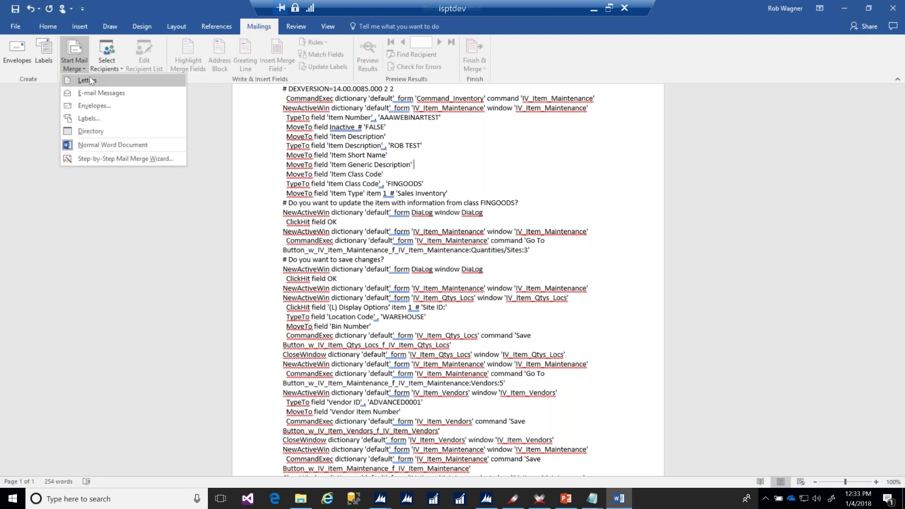
pyautogui.click(88, 81)
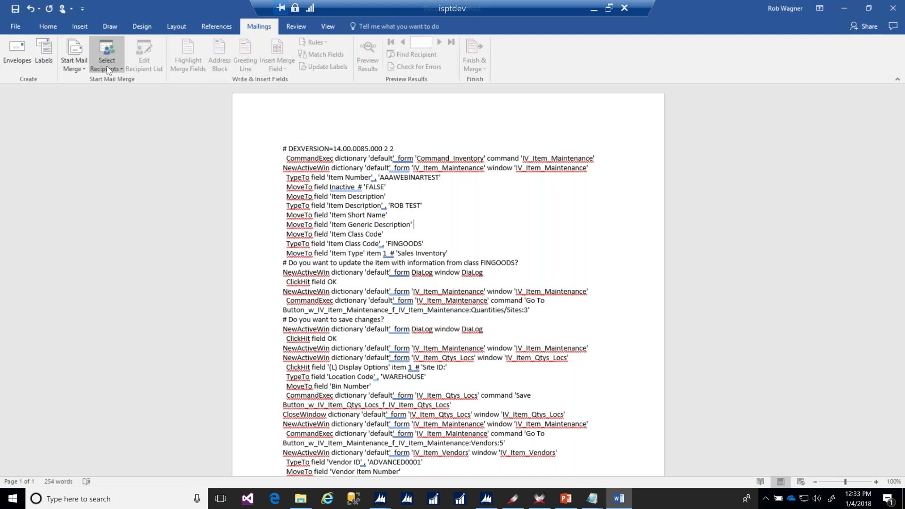
# Attach the existing Excel item list from the Desktop as the recipient list, using table Sheet1$ with the first row as column headers.
pyautogui.click(121, 71)
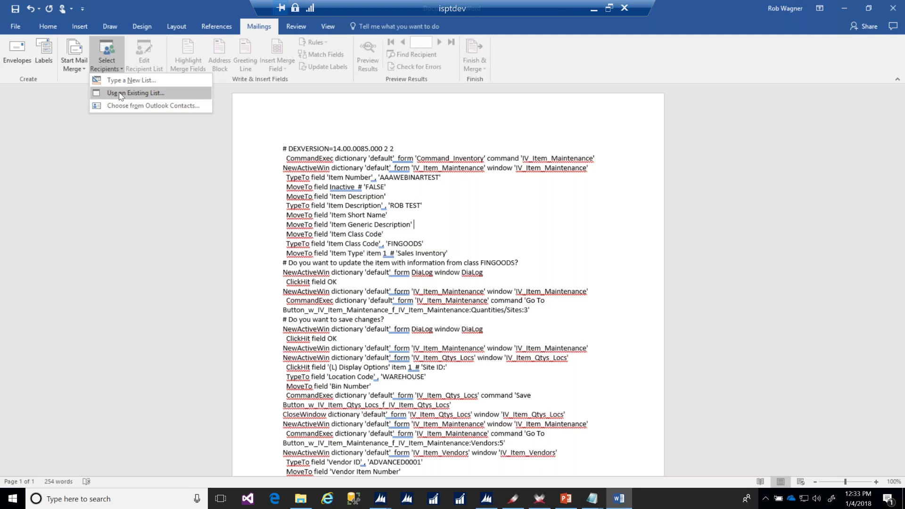
pyautogui.click(121, 93)
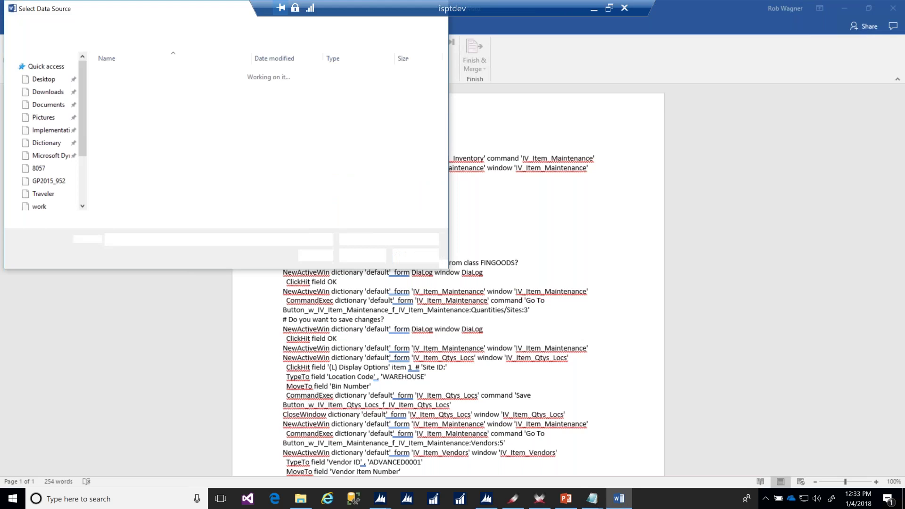
pyautogui.moveTo(86, 117); pyautogui.dragTo(87, 81)
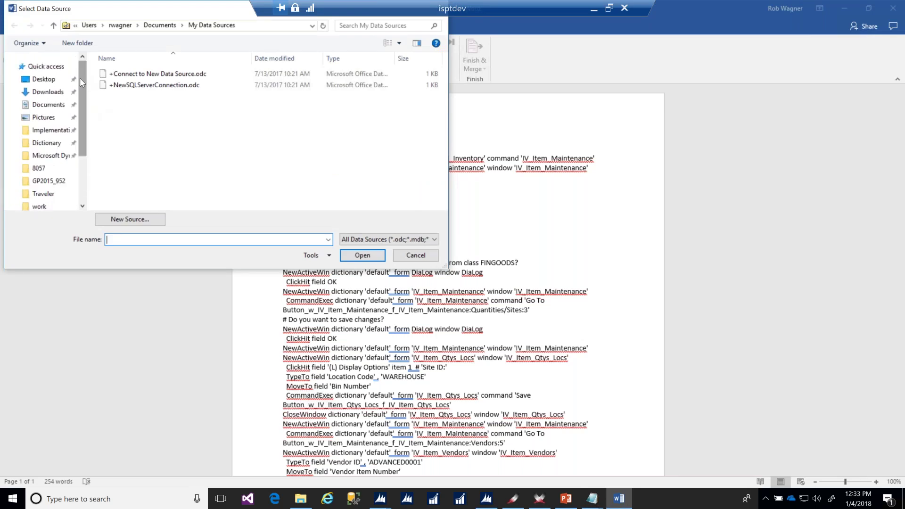
pyautogui.click(48, 82)
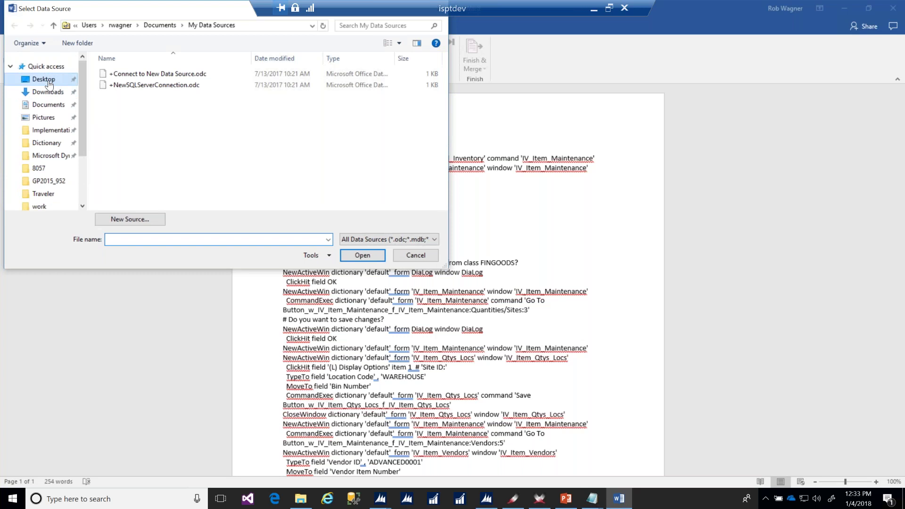
pyautogui.doubleClick(147, 75)
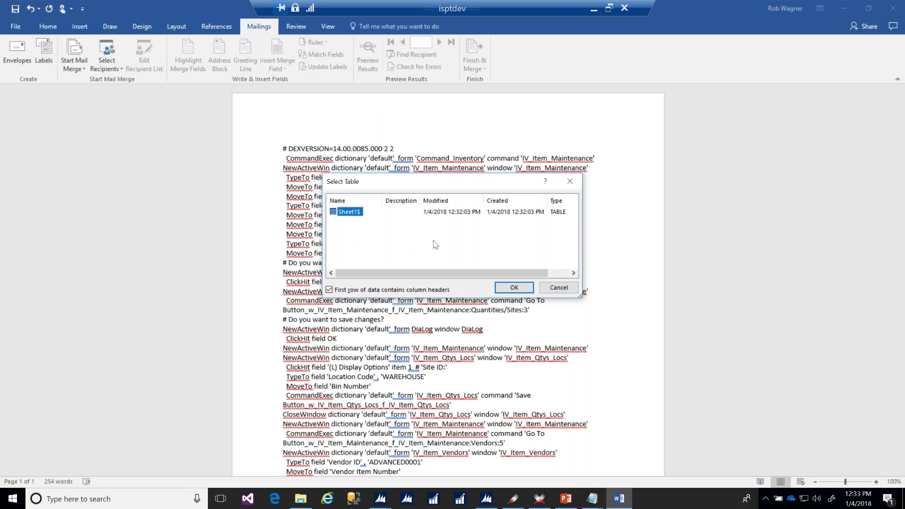
pyautogui.click(522, 289)
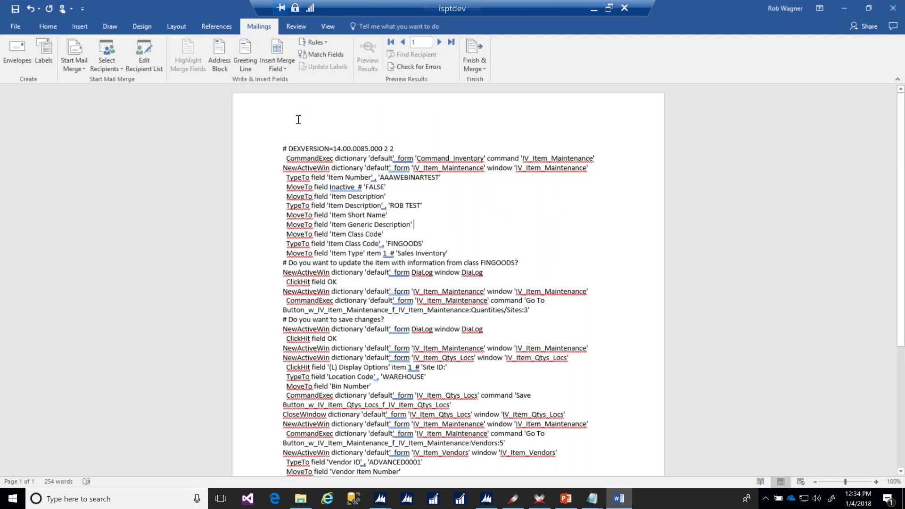
pyautogui.doubleClick(441, 177)
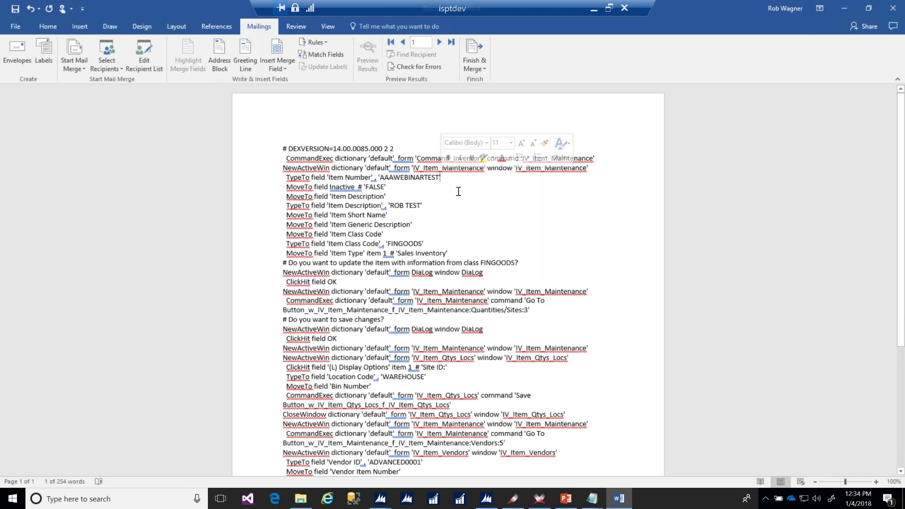
pyautogui.press('Right')
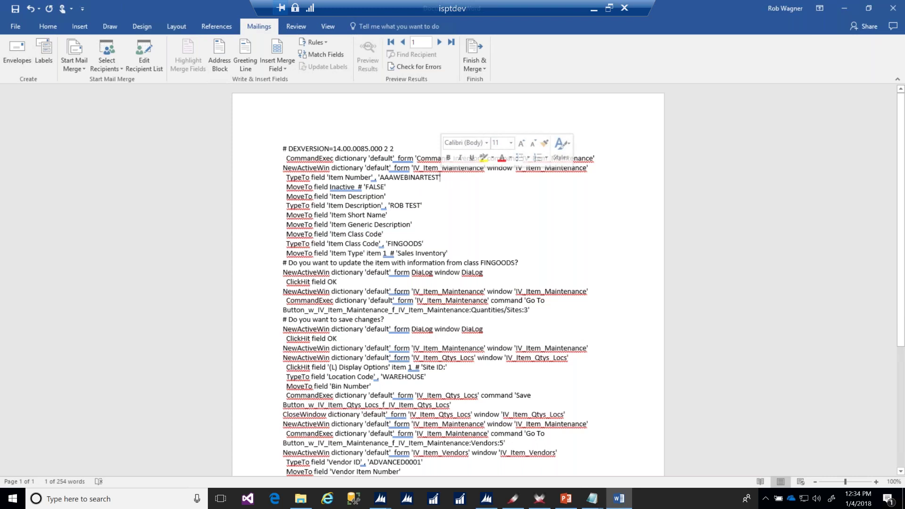
pyautogui.write("'")
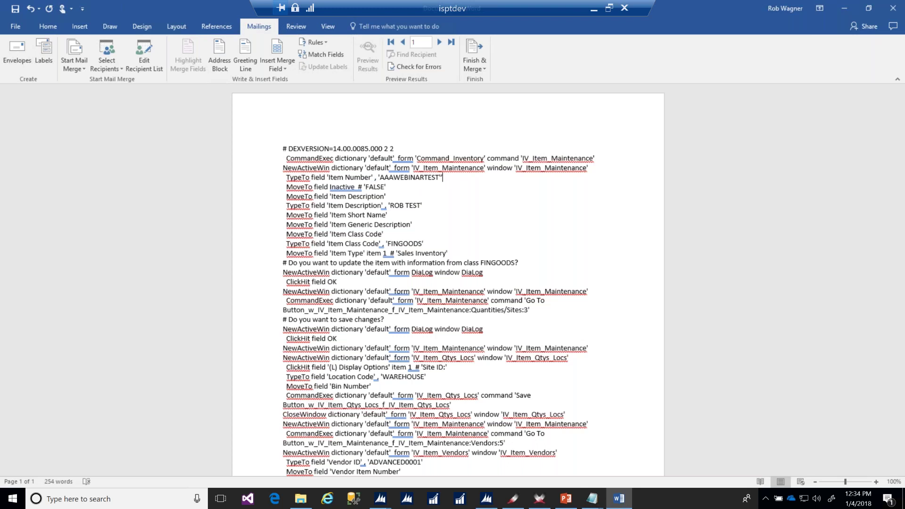
pyautogui.click(876, 482)
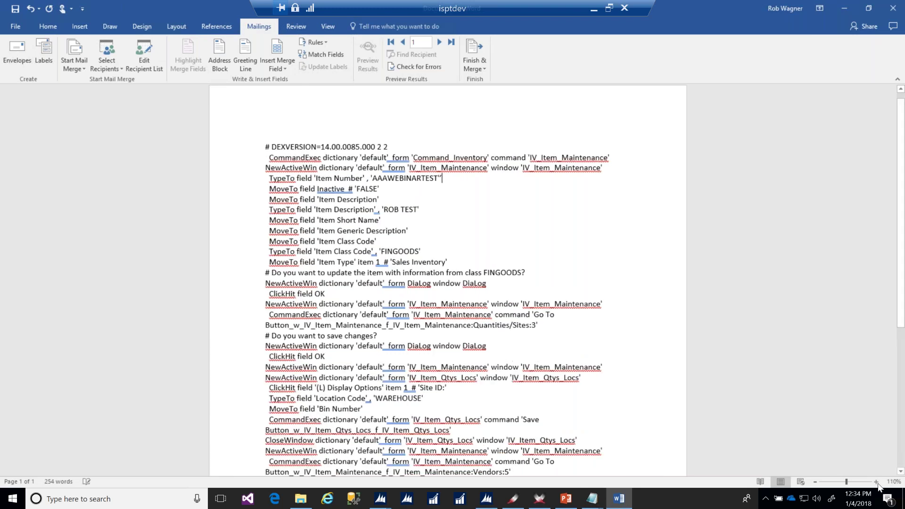
pyautogui.click(876, 482)
pyautogui.click(877, 482)
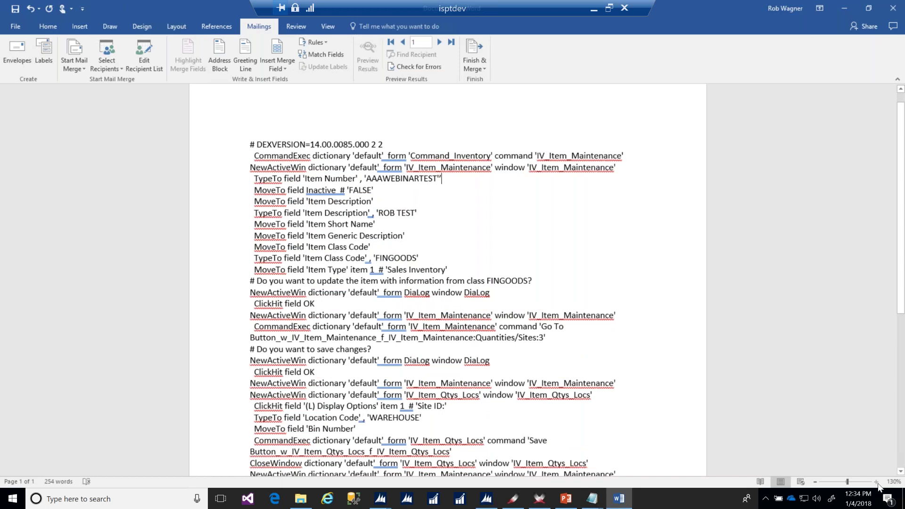
pyautogui.doubleClick(878, 485)
pyautogui.click(877, 482)
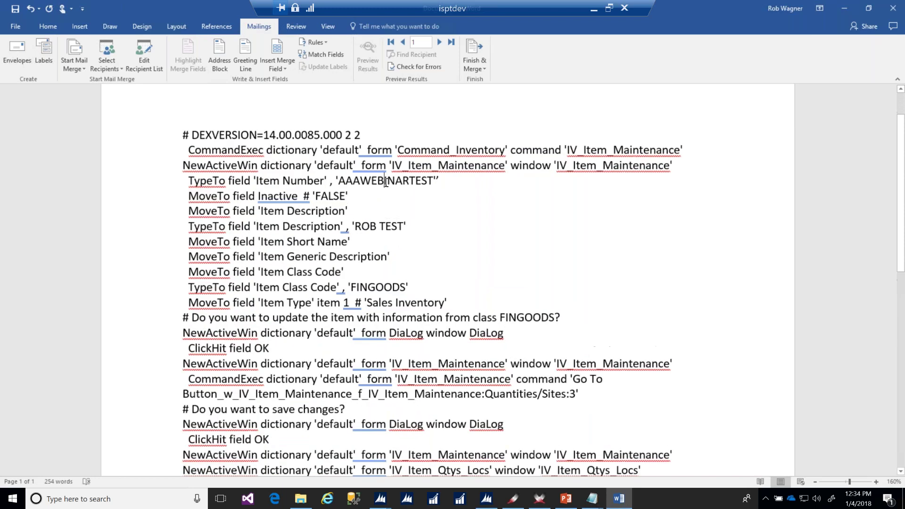
pyautogui.doubleClick(386, 181)
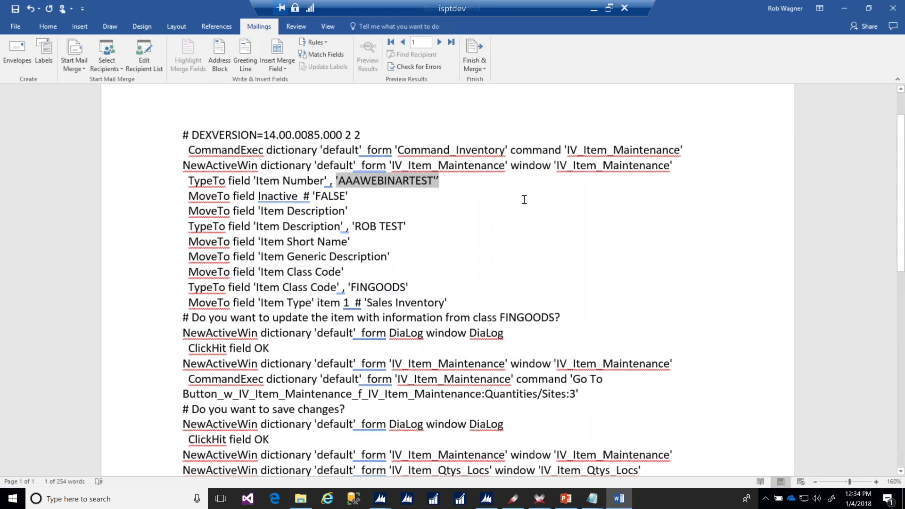
pyautogui.click(500, 184)
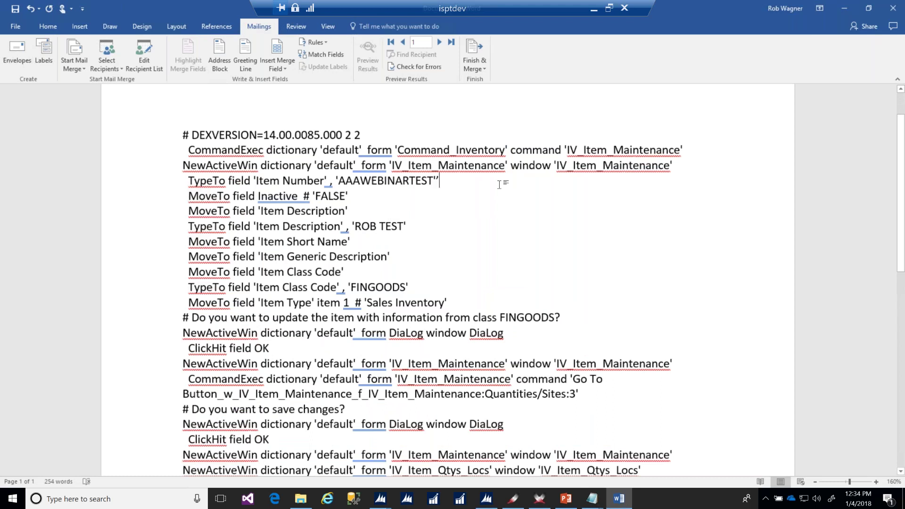
pyautogui.press('BackSpace')
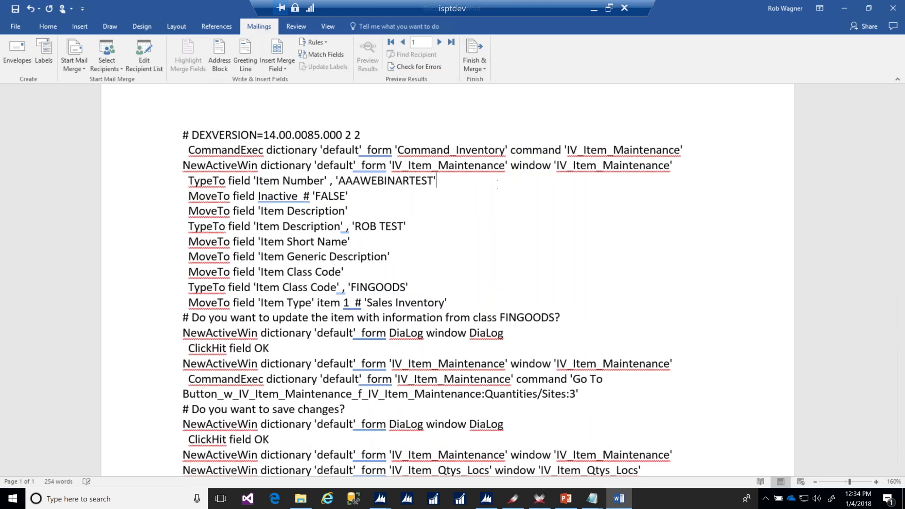
# Replace the item number value AAAWEBINARTEST with the ITEMNUMBER merge field, keeping the enclosing single quotes.
pyautogui.press('Left')
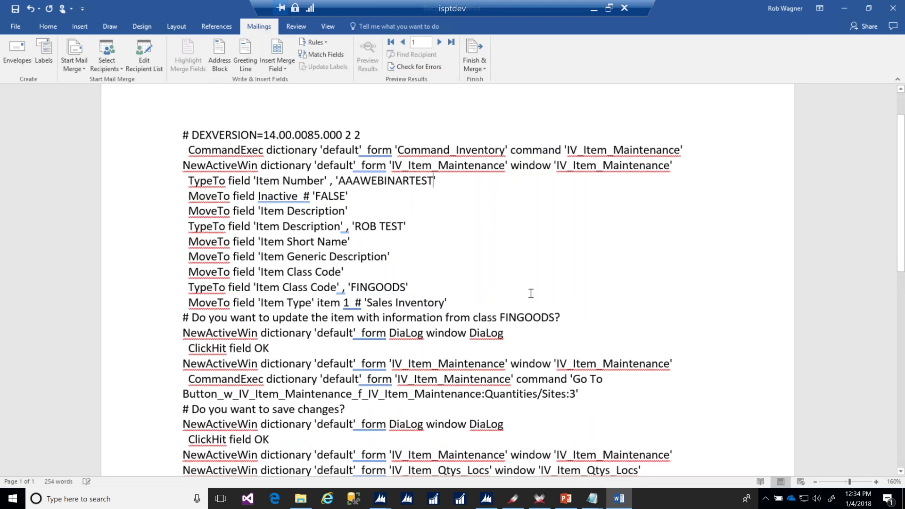
pyautogui.hotkey('shift', 'Left')
pyautogui.hotkey('shift', 'Left')
pyautogui.hotkey('shift', 'Left')
pyautogui.hotkey('shift', 'Left')
pyautogui.hotkey('shift', 'Left')
pyautogui.hotkey('shift', 'Left')
pyautogui.hotkey('shift', 'Left')
pyautogui.hotkey('shift', 'Left')
pyautogui.hotkey('shift', 'Left')
pyautogui.hotkey('shift', 'Left')
pyautogui.hotkey('shift', 'Left')
pyautogui.hotkey('shift', 'Left')
pyautogui.hotkey('shift', 'Left')
pyautogui.hotkey('shift', 'Left')
pyautogui.hotkey('shift', 'Left')
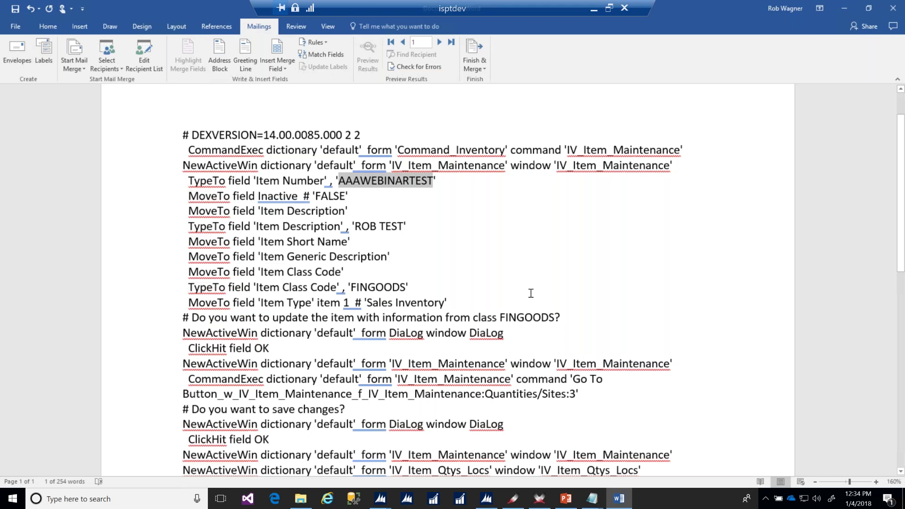
pyautogui.hotkey('shift', 'Right')
pyautogui.click(278, 63)
pyautogui.click(285, 80)
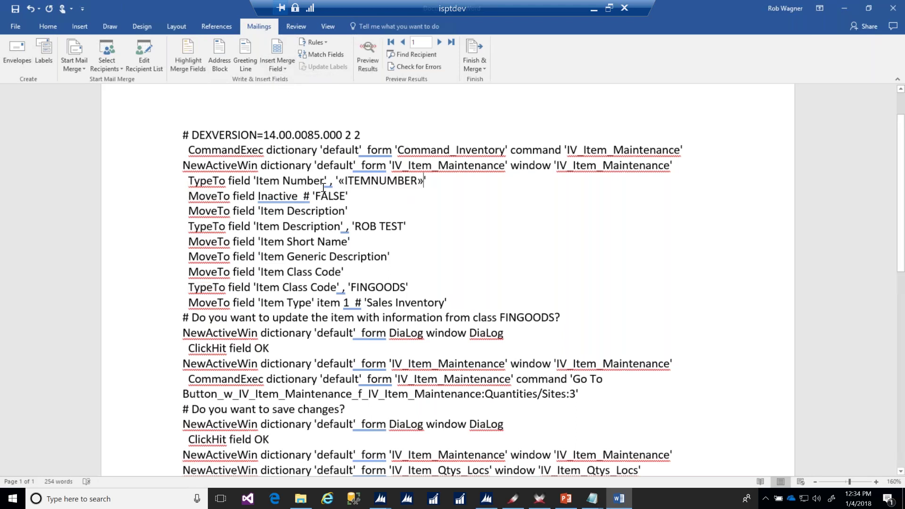
# Add a space and the ITEMNUMBER merge field after ROB TEST inside the quoted Item Description value.
pyautogui.click(403, 227)
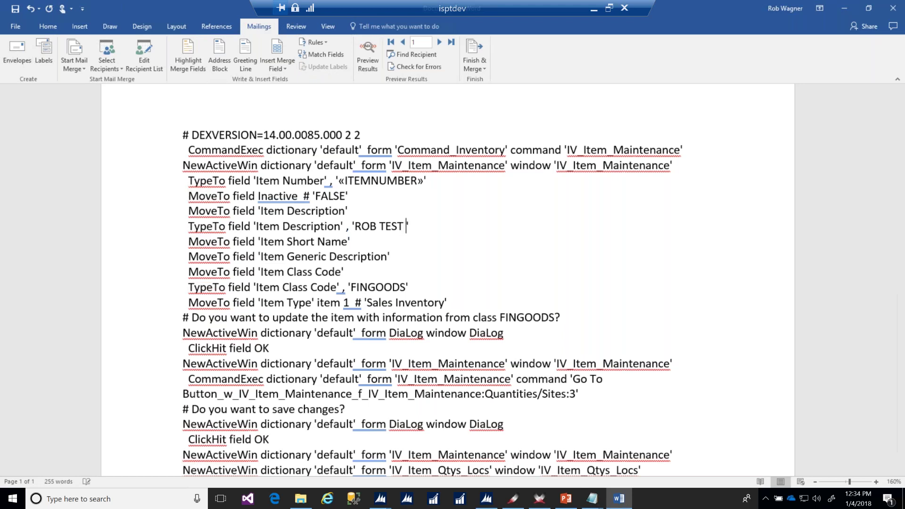
pyautogui.click(278, 66)
pyautogui.click(289, 84)
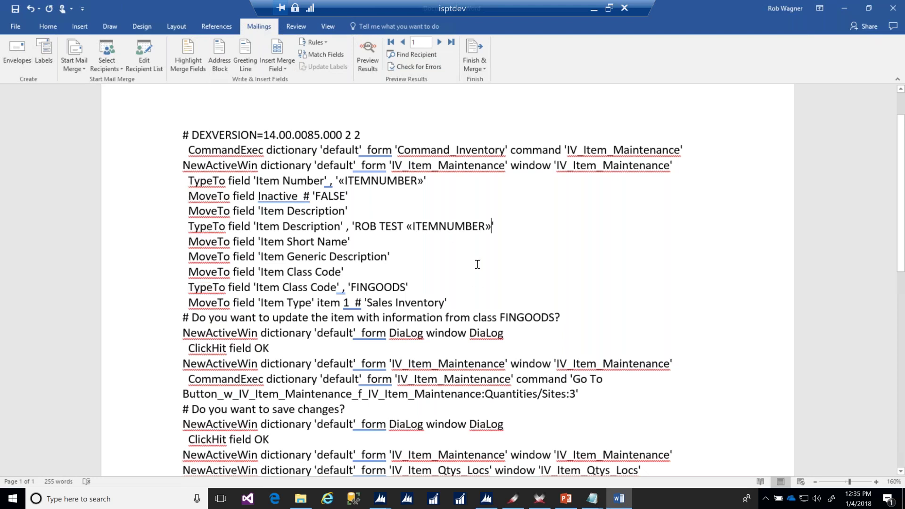
# Finish the mail merge into a new document of individual letters, including all records.
pyautogui.click(474, 62)
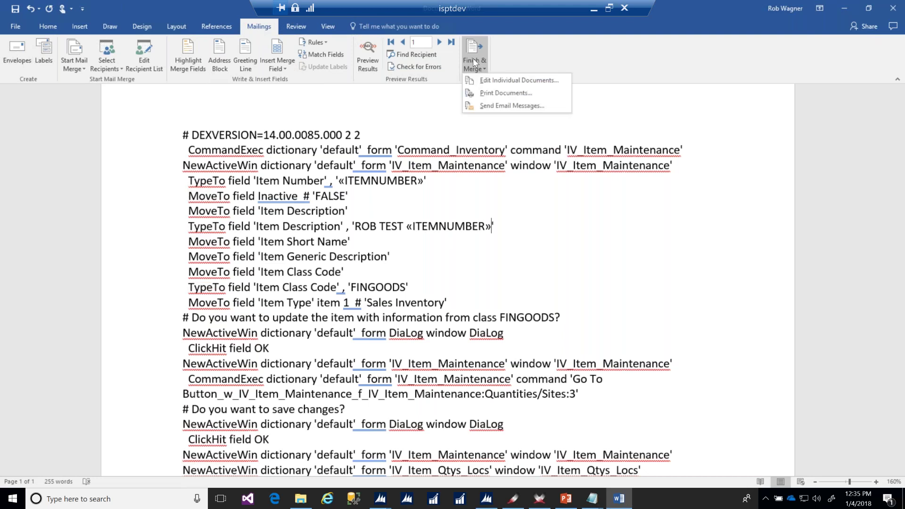
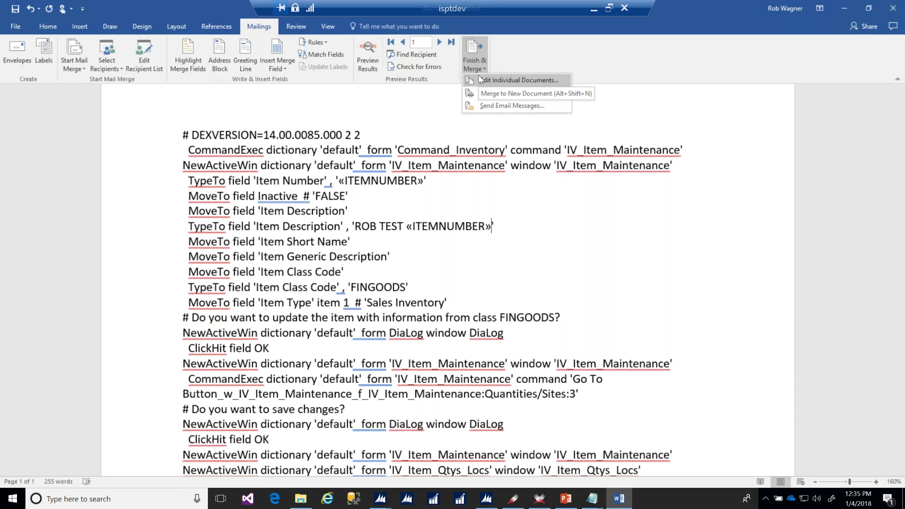
pyautogui.click(480, 80)
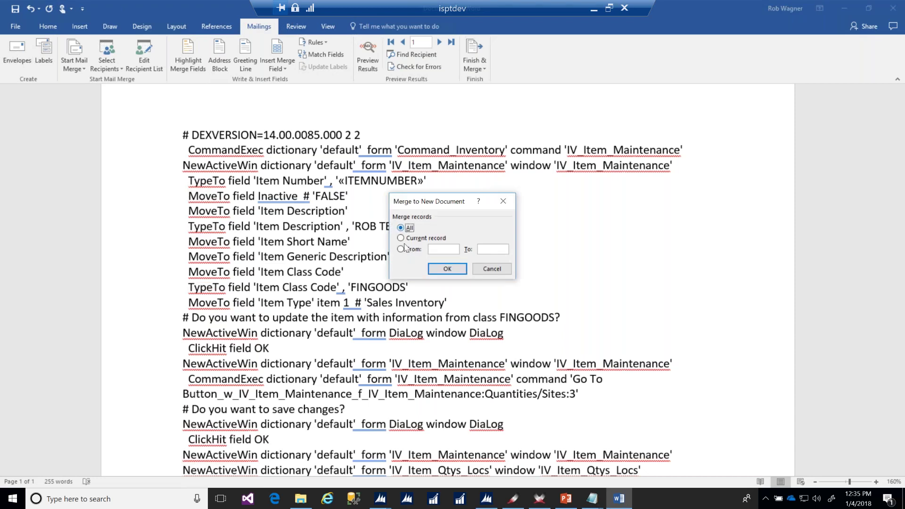
pyautogui.click(448, 269)
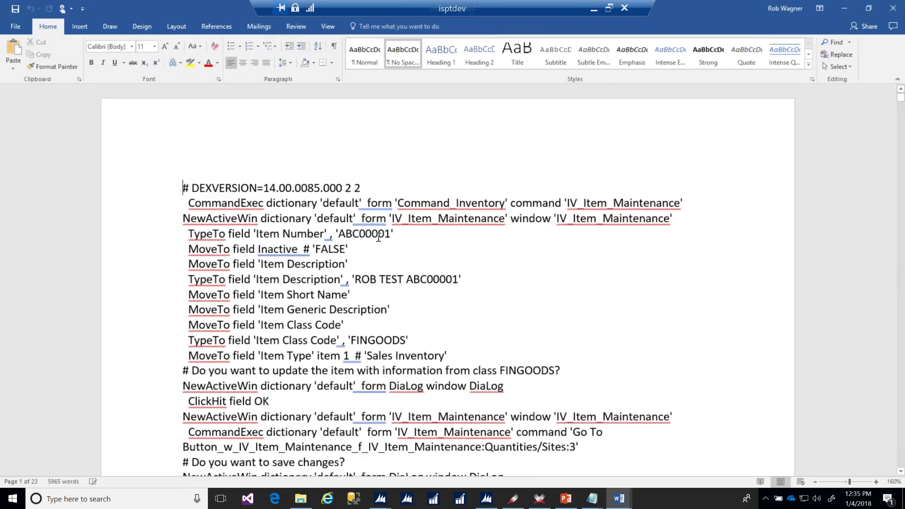
# Examine the merged document's pages to check the item number and description in each repeated macro block.
pyautogui.press('Down')
pyautogui.press('Down')
pyautogui.press('Down')
pyautogui.press('Down')
pyautogui.press('Down')
pyautogui.press('pagedown')
pyautogui.scroll(-5, 404, 282)
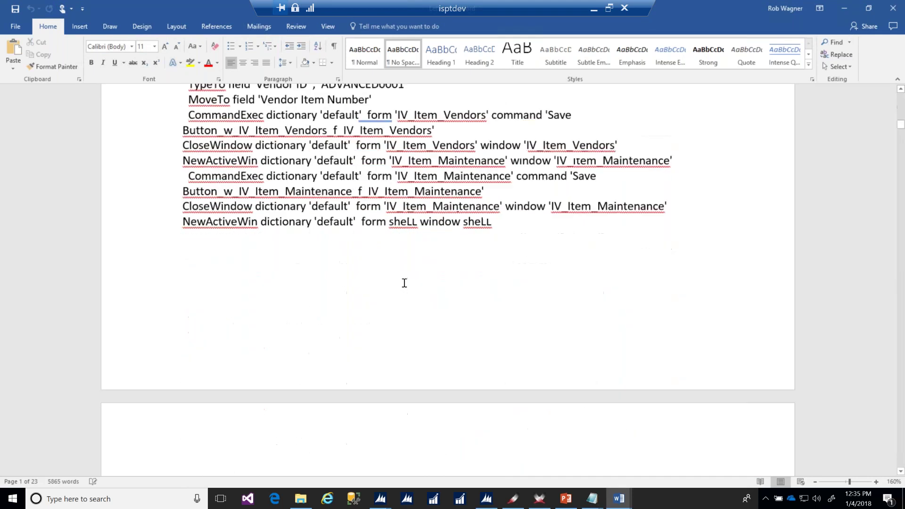
pyautogui.scroll(3, 404, 283)
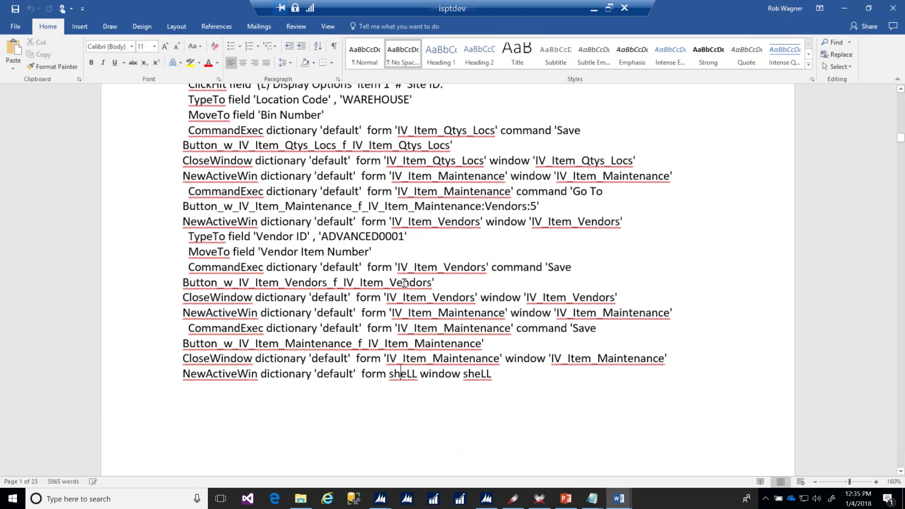
pyautogui.scroll(-8, 327, 257)
# Copy the entire merged document and paste it over the seed script of webinar sample seed 004 fixed.mac in Notepad.
pyautogui.click(328, 256)
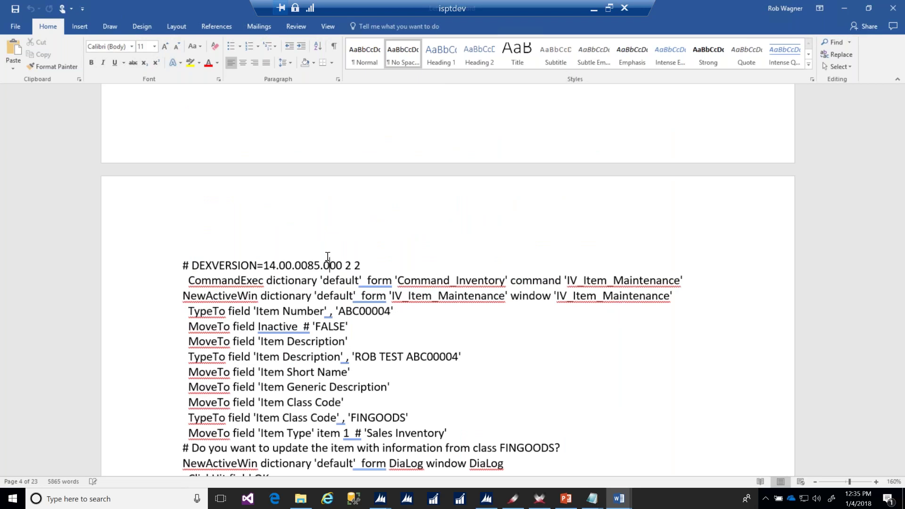
pyautogui.hotkey('ctrl', 'a')
pyautogui.click(593, 499)
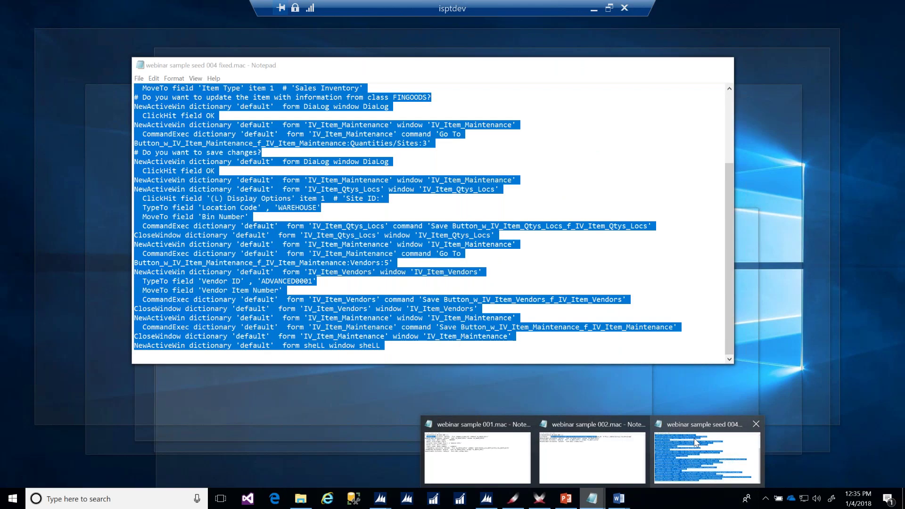
pyautogui.click(694, 442)
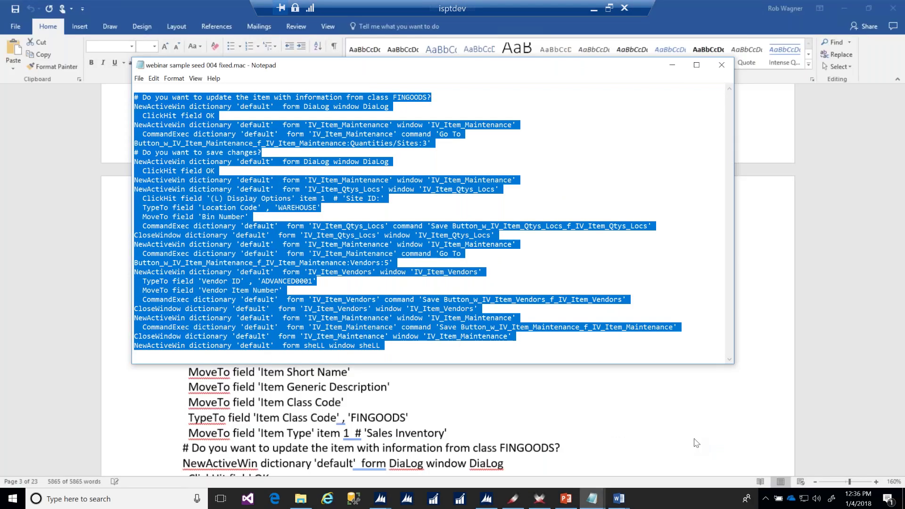
pyautogui.hotkey('ctrl', 'End')
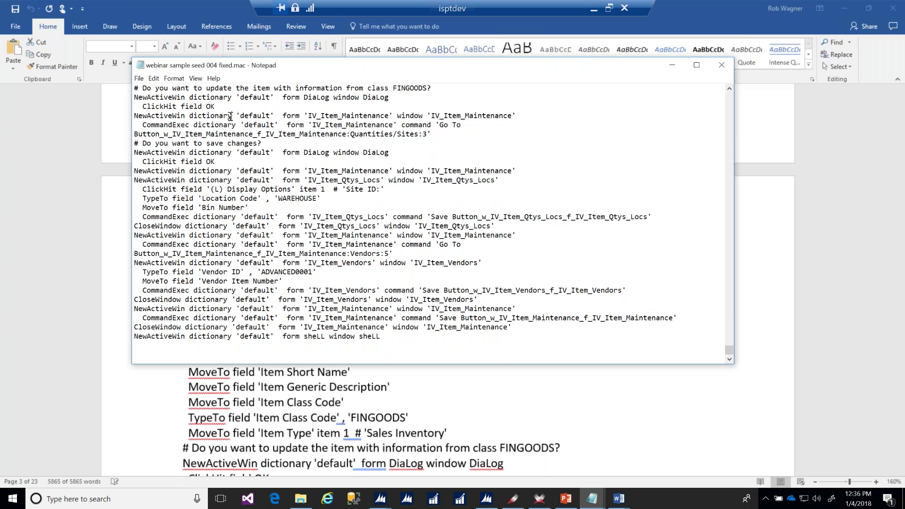
pyautogui.hotkey('ctrl', 'v')
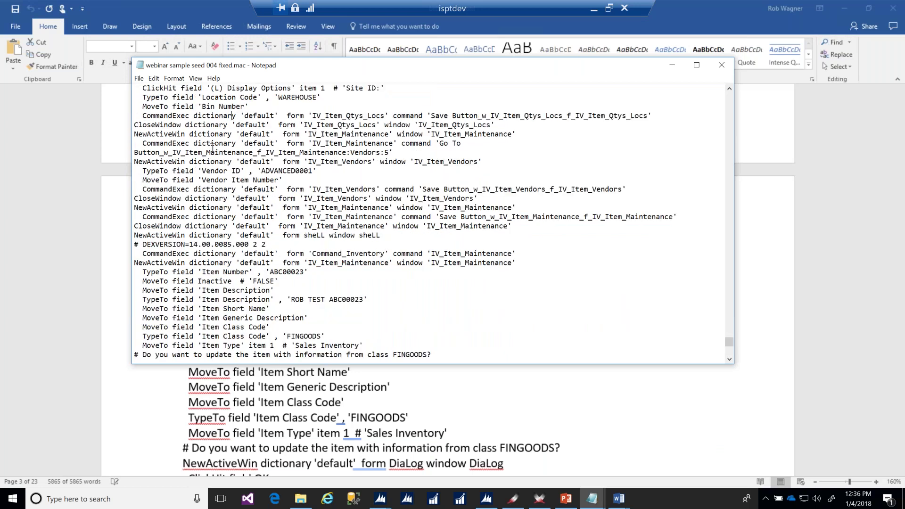
# Save the merged script as a new file named webinar sample seed 004 fixed RESULTS.mac.
pyautogui.click(139, 78)
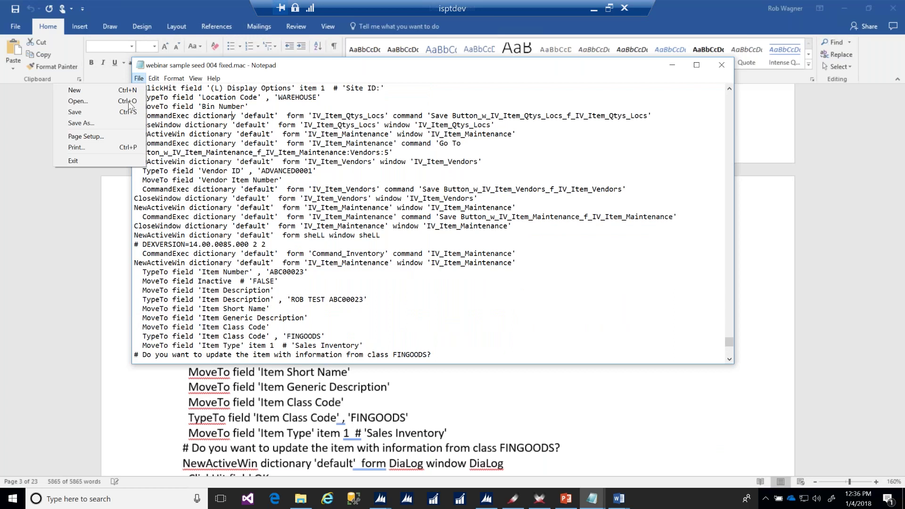
pyautogui.click(118, 124)
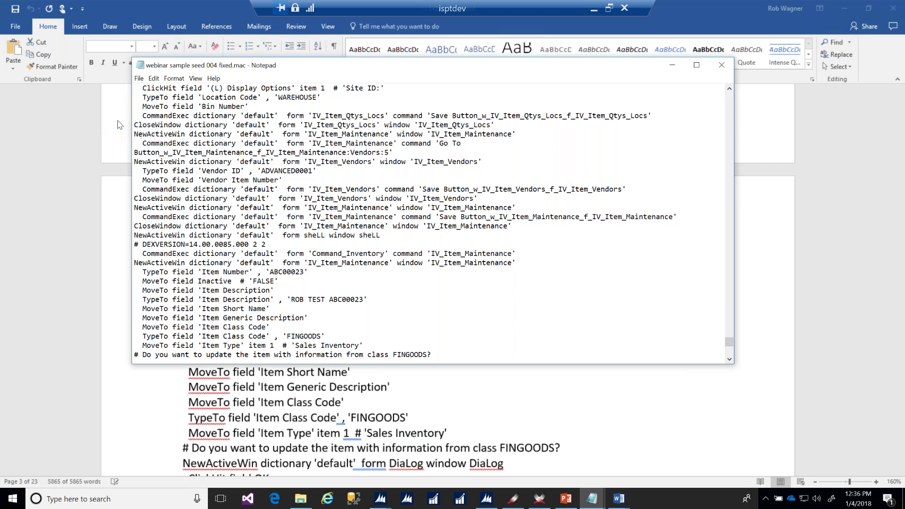
pyautogui.click(289, 280)
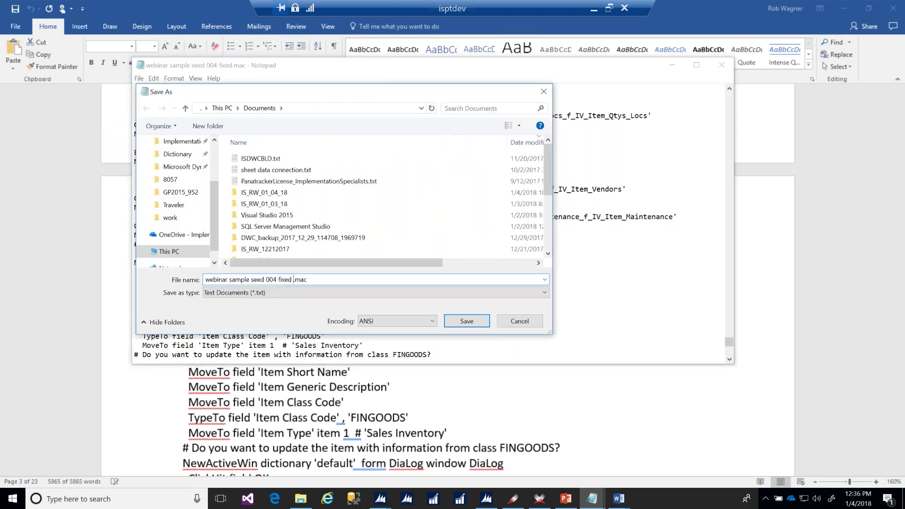
pyautogui.write('RESULTS')
pyautogui.press('Return')
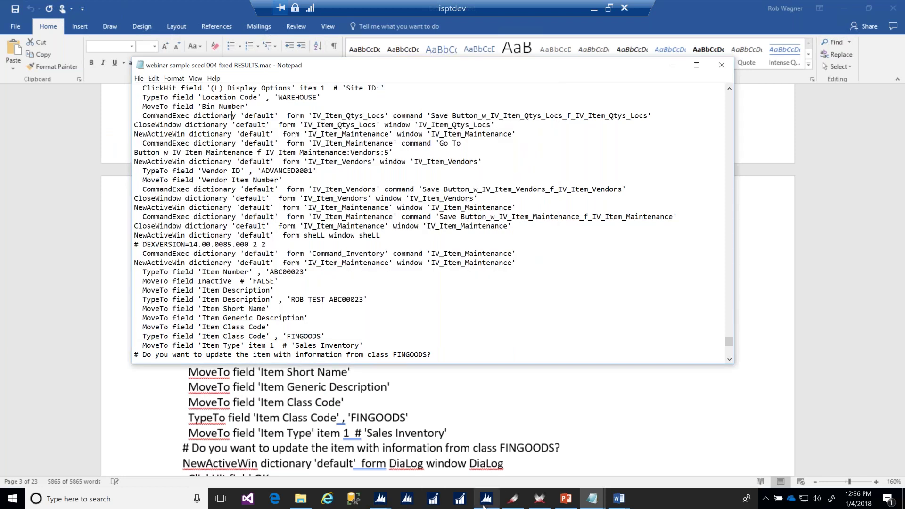
# Switch to Microsoft Dynamics GP and play the macro webinar sample seed 004 fixed RESULTS.mac.
pyautogui.moveTo(492, 505)
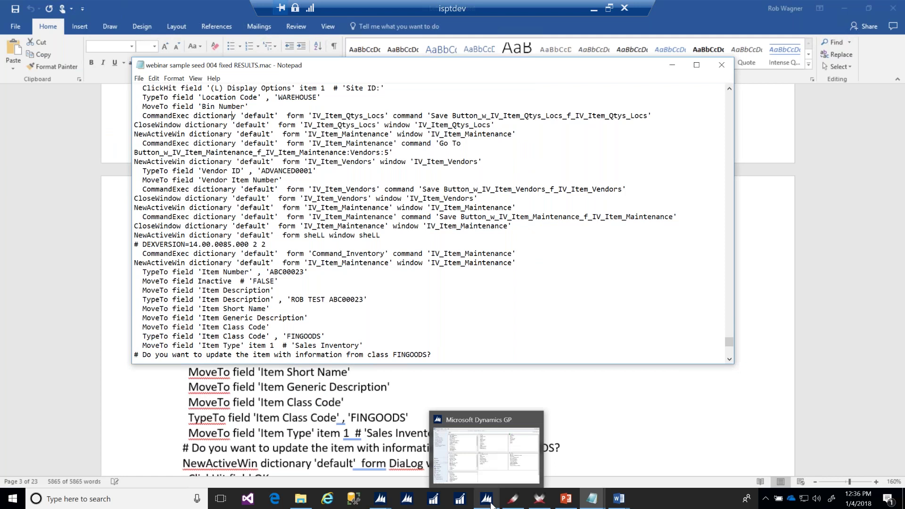
pyautogui.click(469, 441)
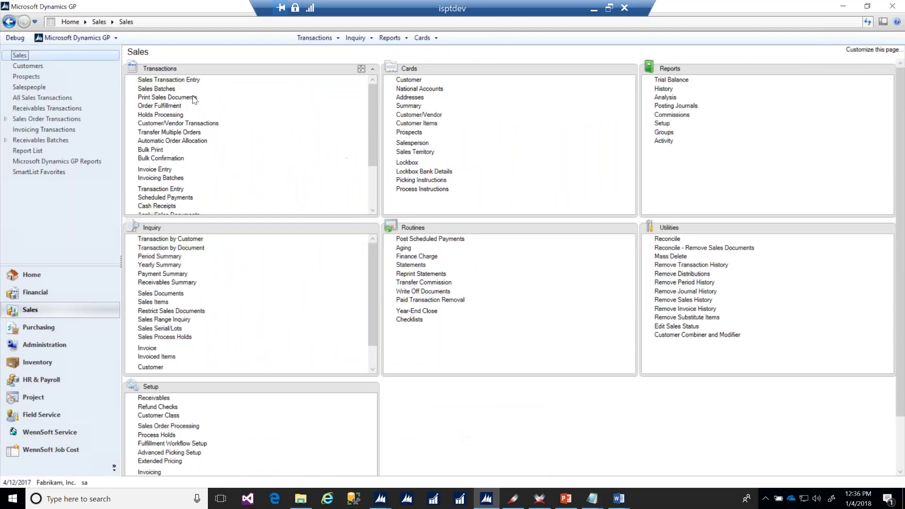
pyautogui.click(101, 37)
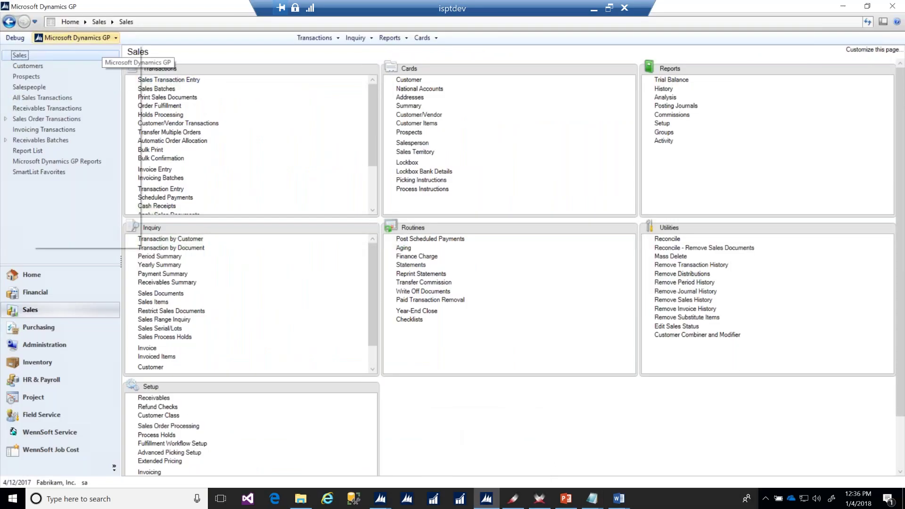
pyautogui.moveTo(71, 88)
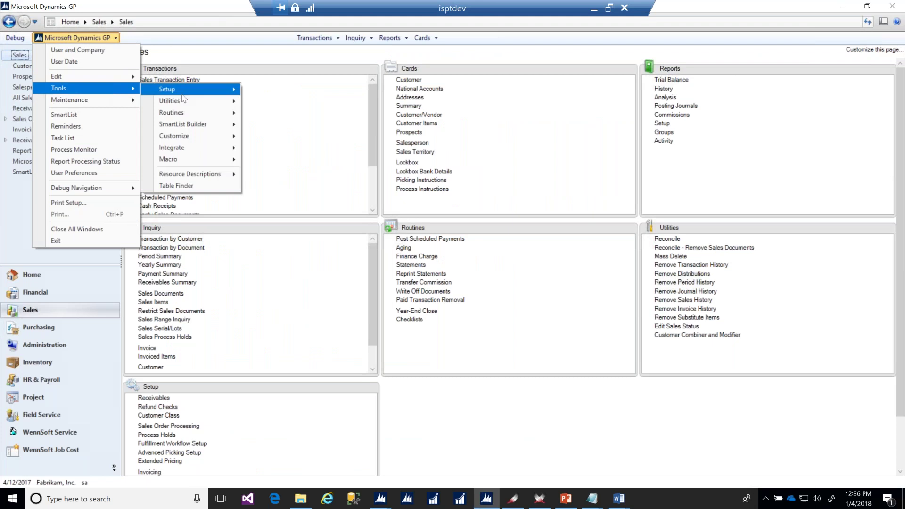
pyautogui.moveTo(198, 160)
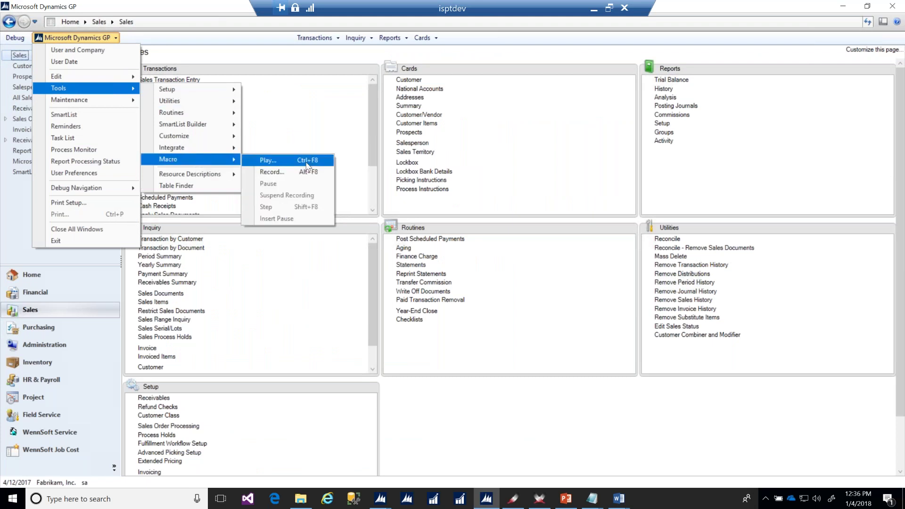
pyautogui.click(307, 161)
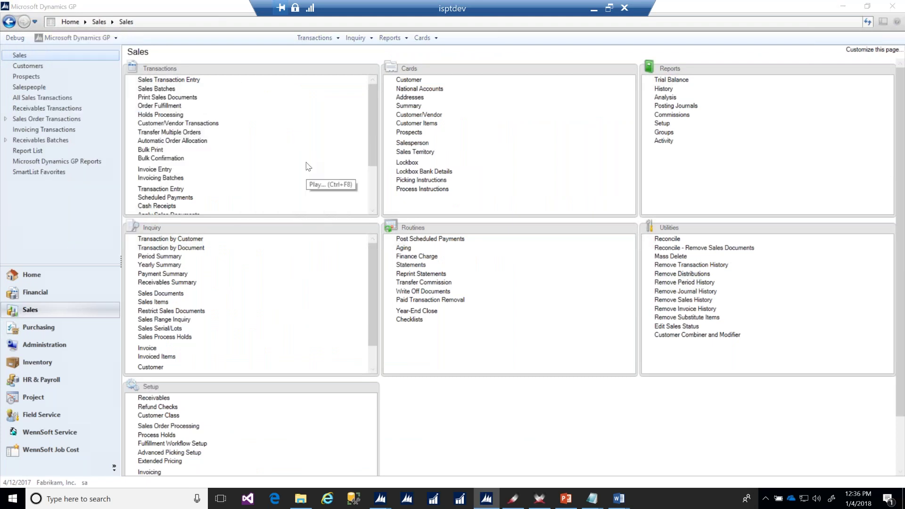
pyautogui.doubleClick(196, 86)
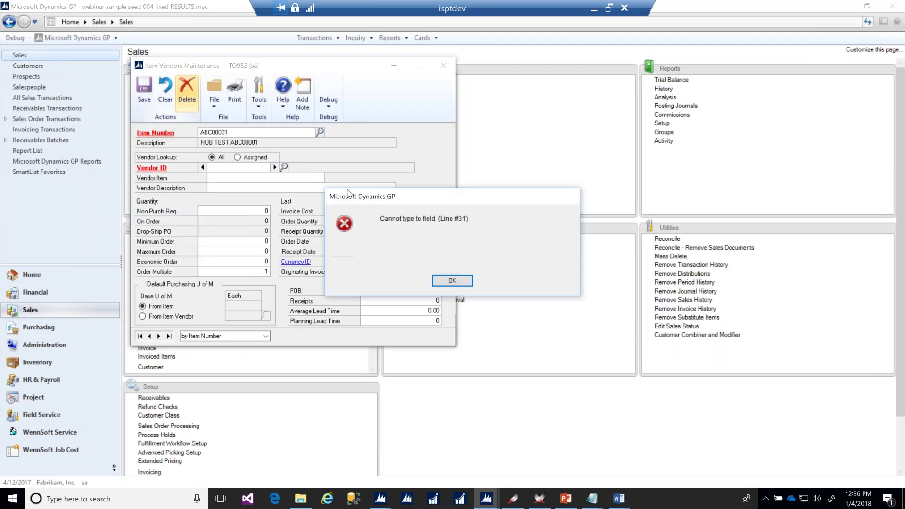
# Dismiss the macro messages and close the Item Vendors Maintenance window for item ABC00001.
pyautogui.click(446, 280)
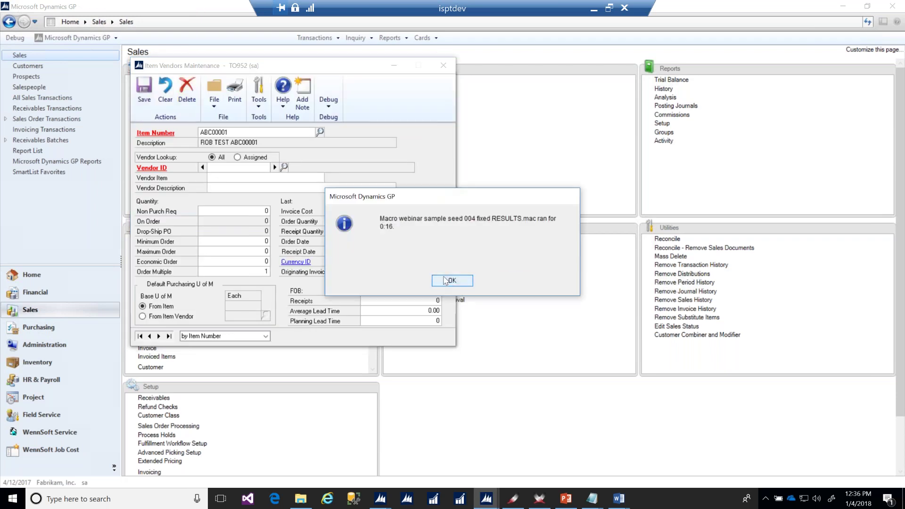
pyautogui.click(449, 283)
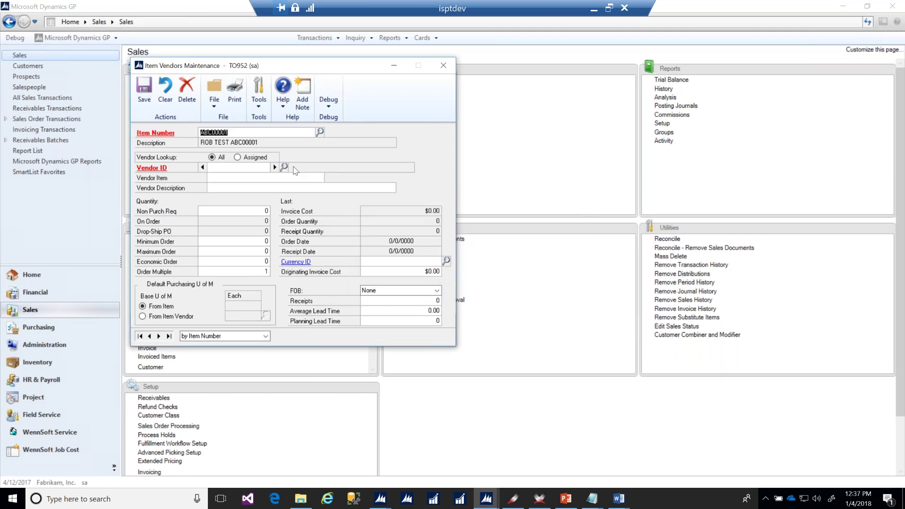
pyautogui.moveTo(194, 71); pyautogui.dragTo(303, 127)
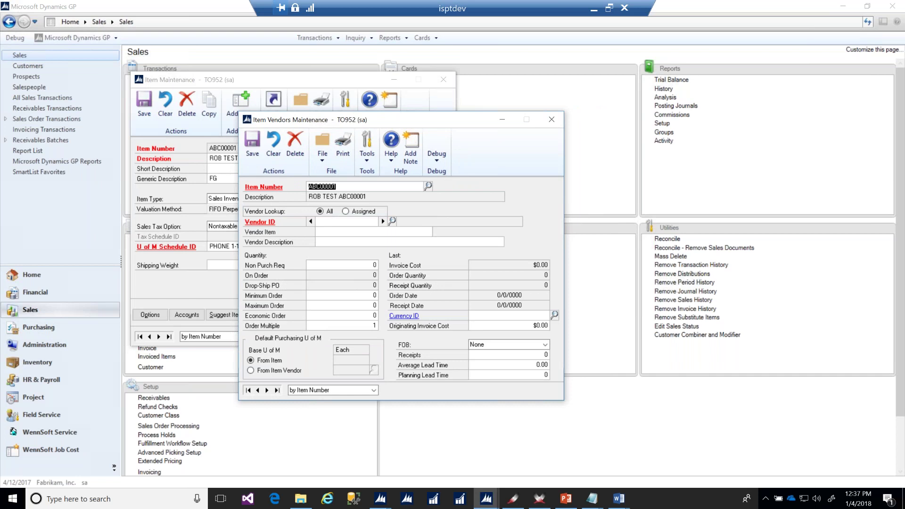
pyautogui.click(552, 120)
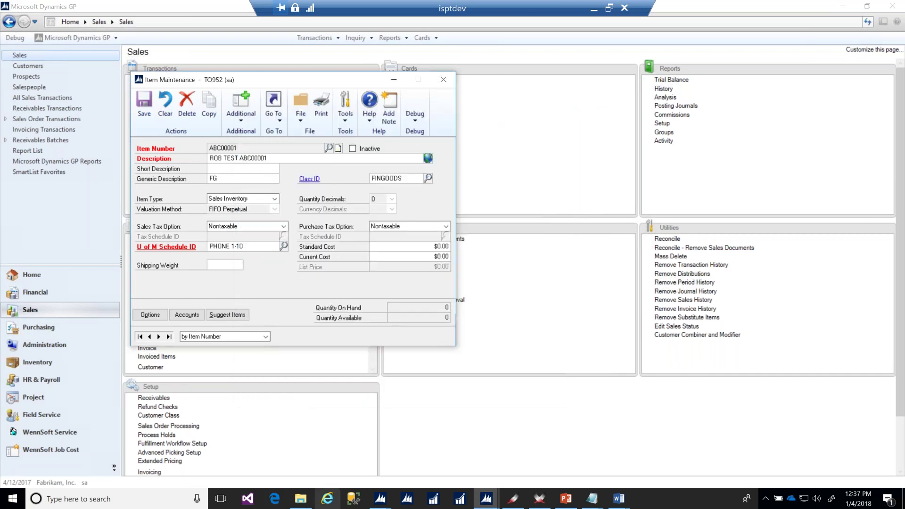
# Switch to the merged Letters1 document in Word and examine the site and vendor commands in the first item's macro block.
pyautogui.moveTo(619, 498)
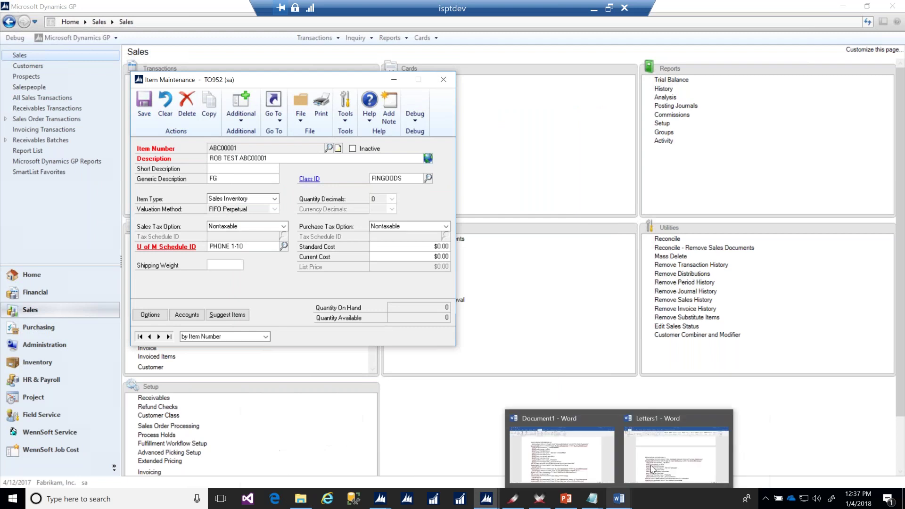
pyautogui.click(669, 446)
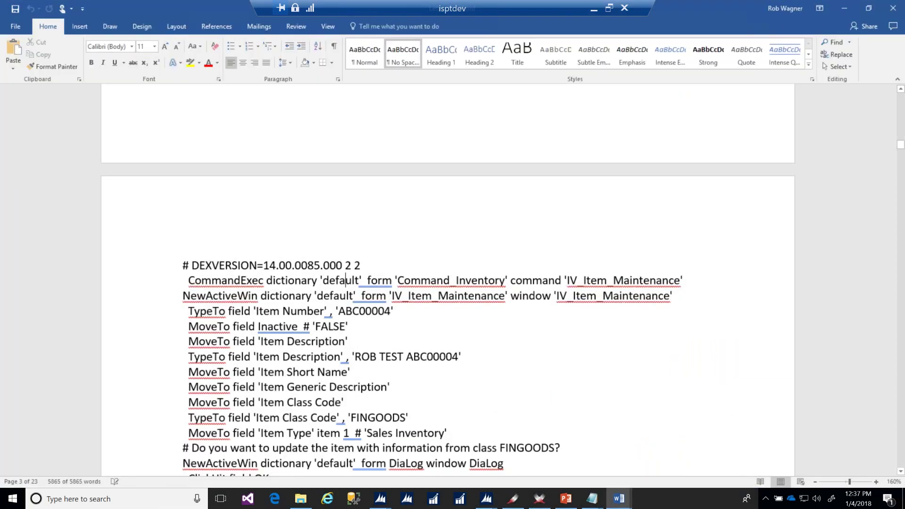
pyautogui.scroll(2, 345, 280)
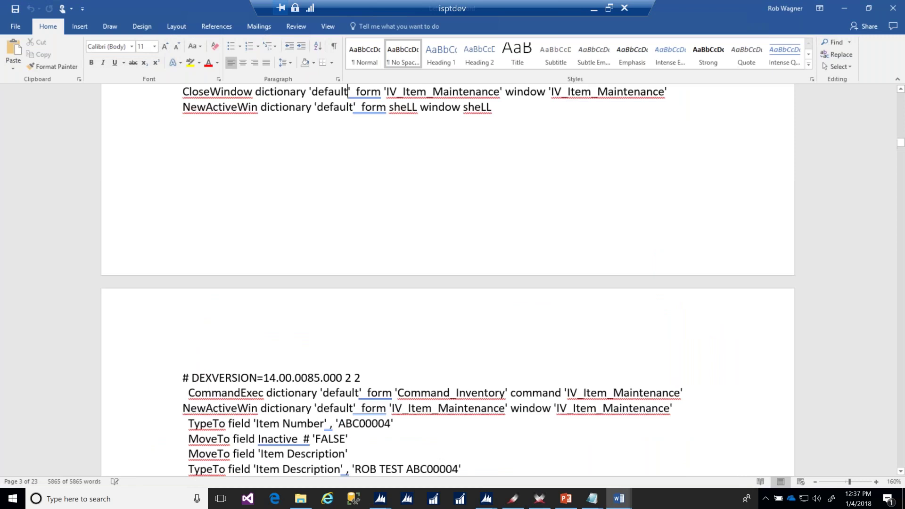
pyautogui.scroll(2, 349, 92)
pyautogui.scroll(2, 352, 92)
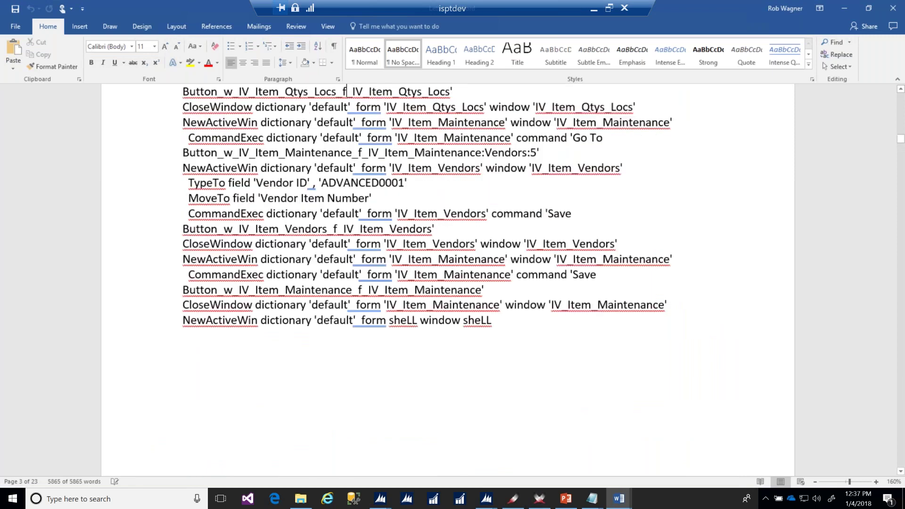
pyautogui.scroll(3, 345, 92)
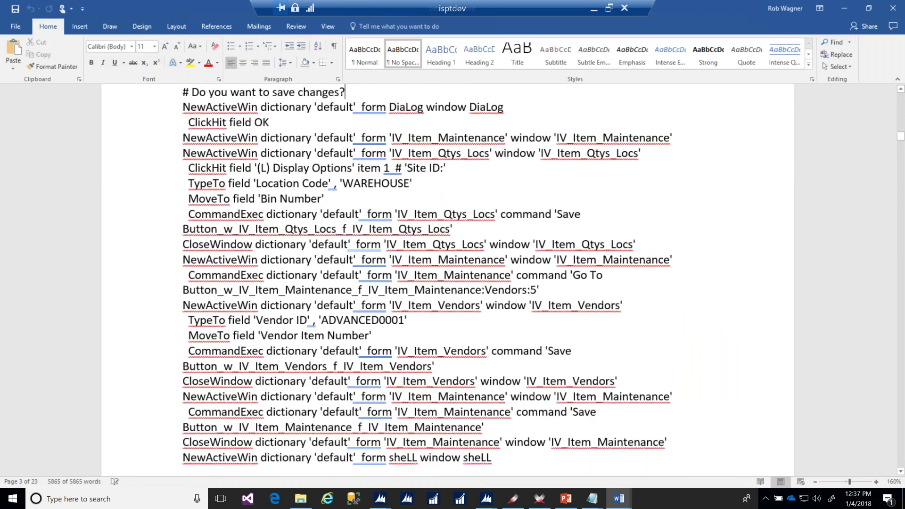
pyautogui.scroll(8, 345, 92)
pyautogui.press('Down')
pyautogui.press('Down')
pyautogui.press('Down')
pyautogui.press('Down')
pyautogui.press('Down')
pyautogui.press('Down')
pyautogui.press('Down')
pyautogui.press('Down')
pyautogui.press('Down')
pyautogui.press('Down')
pyautogui.press('Down')
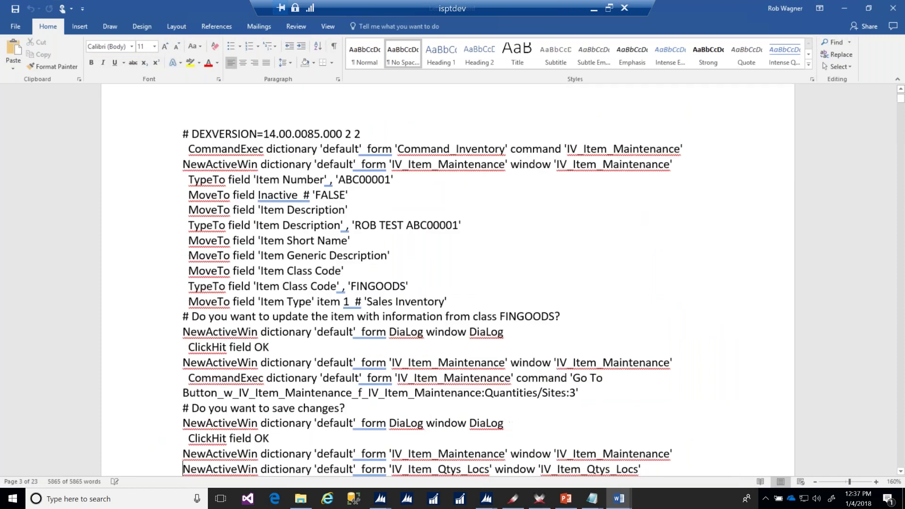
pyautogui.press('Down')
pyautogui.press('Down')
pyautogui.press('Down')
pyautogui.press('Down')
pyautogui.press('Down')
pyautogui.press('Down')
pyautogui.press('Down')
pyautogui.press('Down')
pyautogui.press('Down')
pyautogui.press('Down')
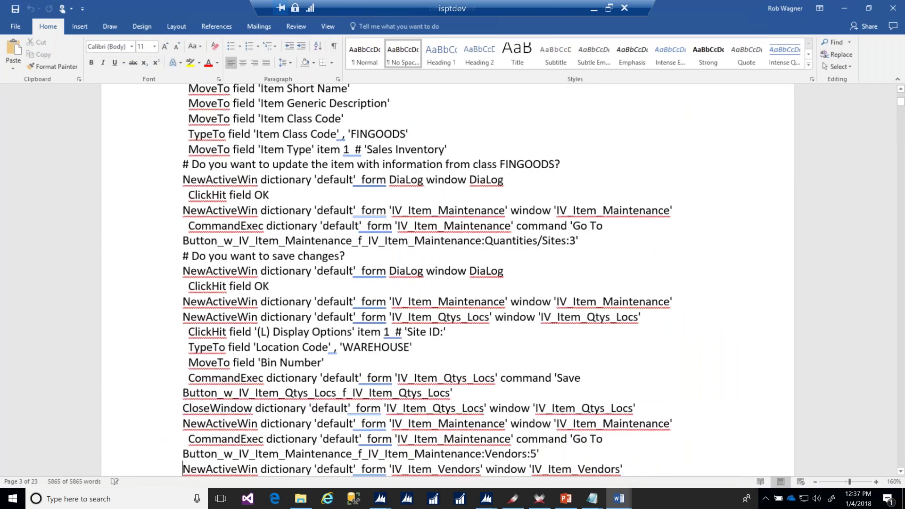
pyautogui.press('Down')
pyautogui.press('Down')
pyautogui.press('Down')
pyautogui.press('Down')
pyautogui.press('Down')
pyautogui.press('Down')
pyautogui.press('Down')
pyautogui.press('Down')
pyautogui.press('Down')
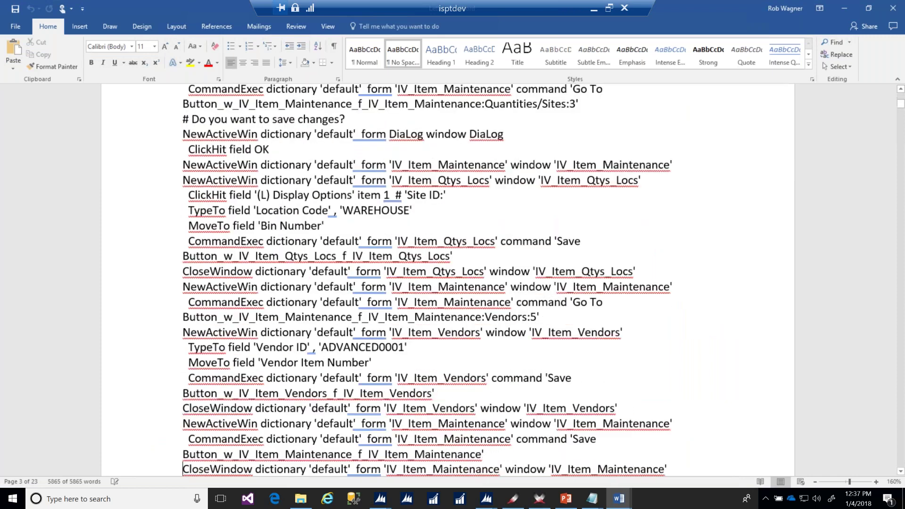
pyautogui.press('Down')
pyautogui.press('Down')
pyautogui.press('Down')
pyautogui.press('Down')
pyautogui.press('Down')
pyautogui.press('Down')
pyautogui.press('Down')
pyautogui.press('Down')
pyautogui.press('Down')
pyautogui.press('Down')
pyautogui.press('Down')
pyautogui.press('Down')
pyautogui.press('Down')
pyautogui.press('Down')
pyautogui.press('Down')
pyautogui.press('Down')
pyautogui.press('Down')
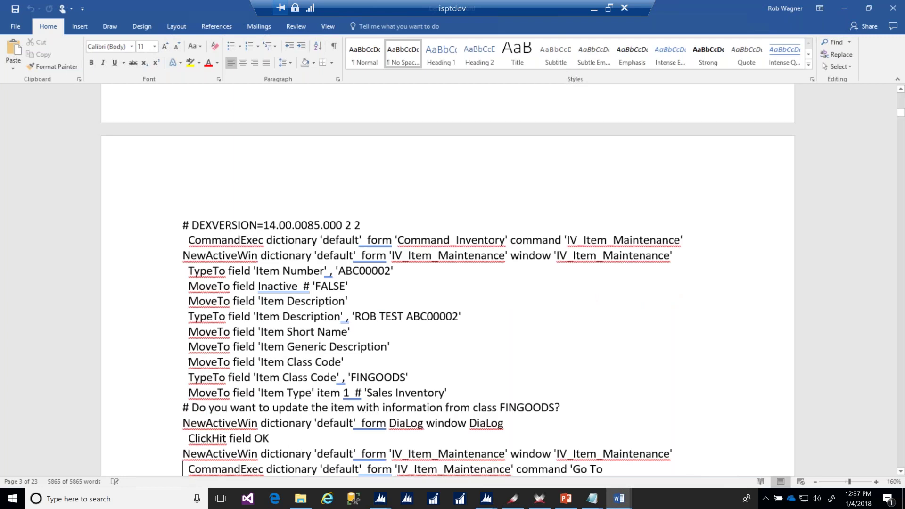
pyautogui.press('Down')
pyautogui.press('Down')
pyautogui.press('Up')
pyautogui.press('Up')
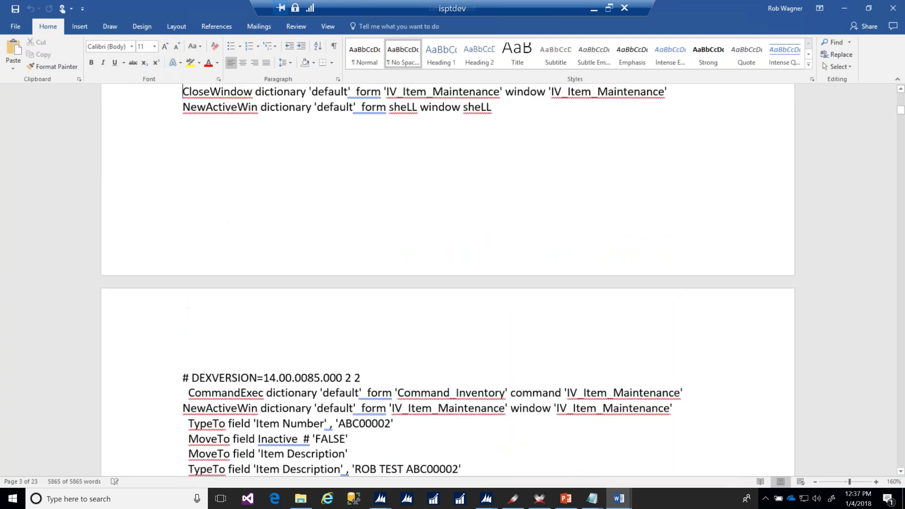
pyautogui.press('Up')
pyautogui.press('Up')
pyautogui.press('Up')
pyautogui.press('Up')
pyautogui.press('Up')
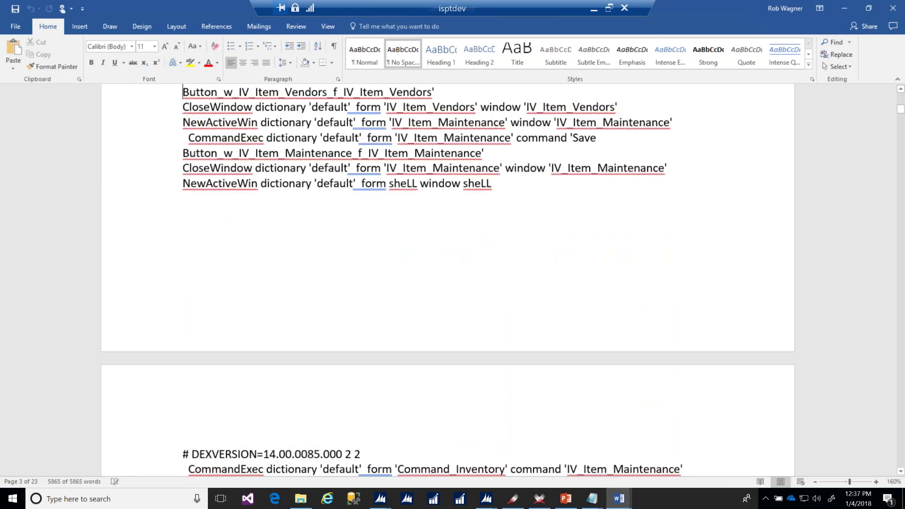
pyautogui.press('Up')
pyautogui.press('Up')
pyautogui.press('Up')
pyautogui.press('Up')
pyautogui.press('Up')
pyautogui.press('Up')
pyautogui.press('Up')
pyautogui.press('Up')
pyautogui.press('Up')
pyautogui.press('Up')
pyautogui.press('Up')
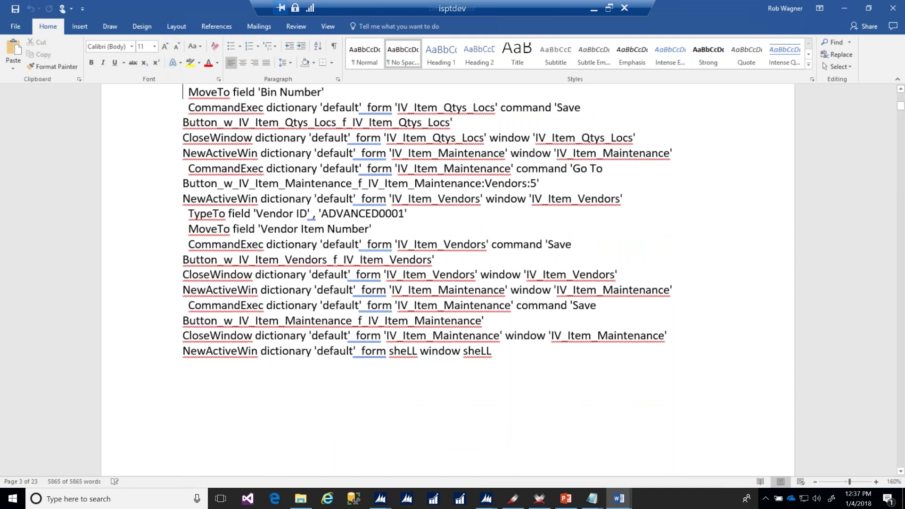
pyautogui.press('Up')
pyautogui.press('Up')
pyautogui.press('Up')
pyautogui.press('Up')
pyautogui.press('Up')
pyautogui.press('Up')
pyautogui.press('Up')
pyautogui.press('Up')
pyautogui.press('Up')
pyautogui.press('Up')
pyautogui.press('Up')
# Return to the Item Maintenance window for item ABC00001 in Dynamics GP and close it.
pyautogui.moveTo(492, 502)
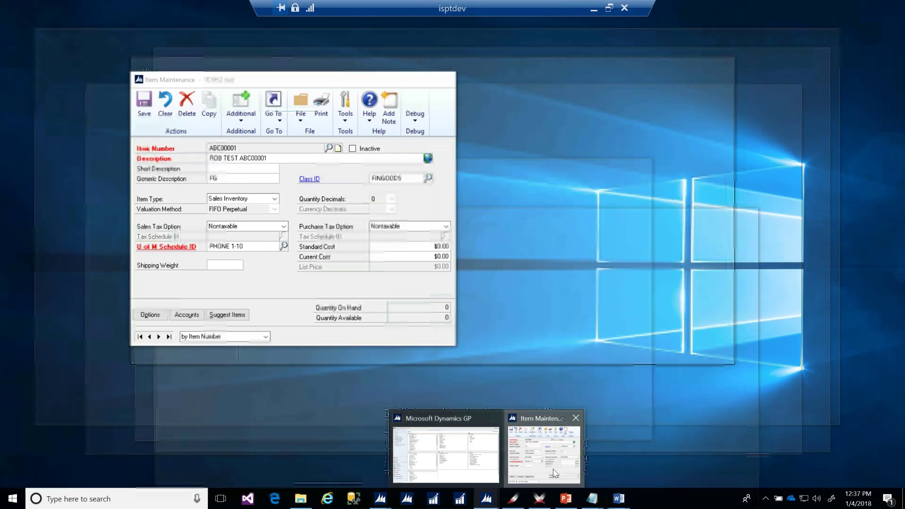
pyautogui.click(554, 473)
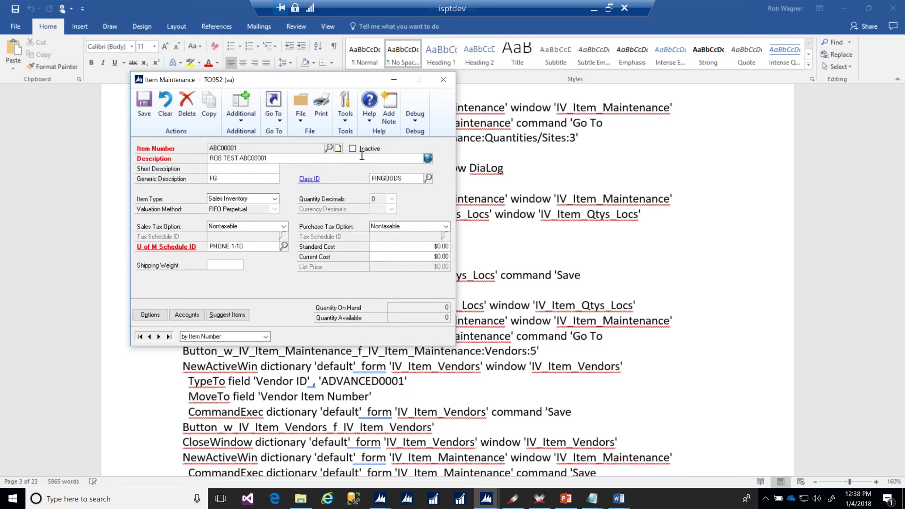
pyautogui.click(443, 81)
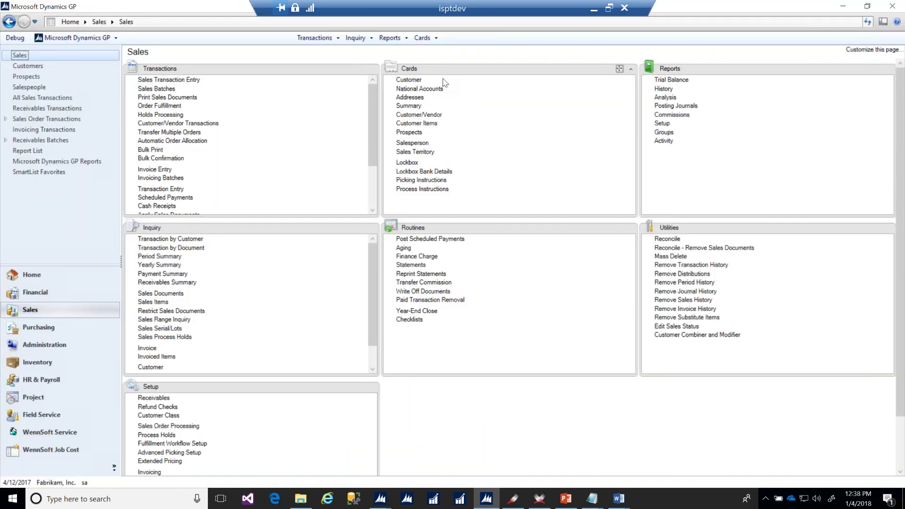
# Switch to the PowerPoint presentation and show the Timed Automation slide.
pyautogui.click(567, 500)
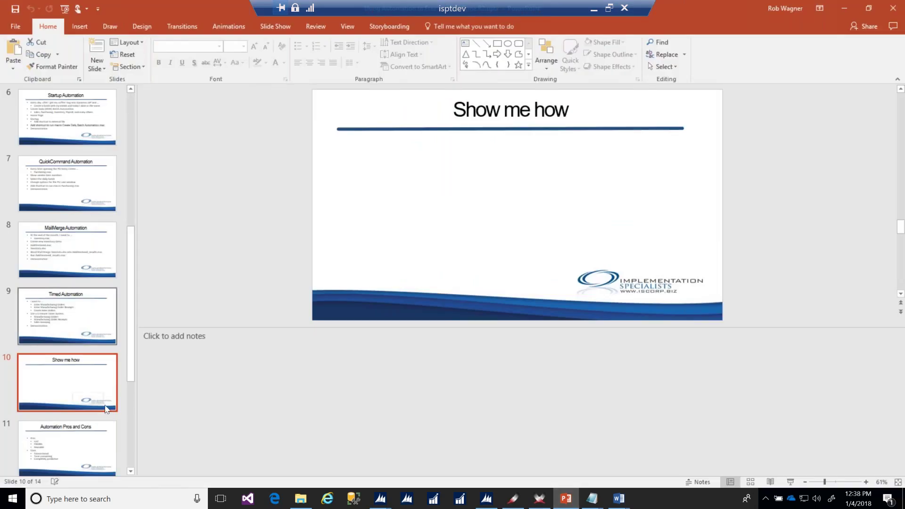
pyautogui.moveTo(105, 409); pyautogui.dragTo(59, 304)
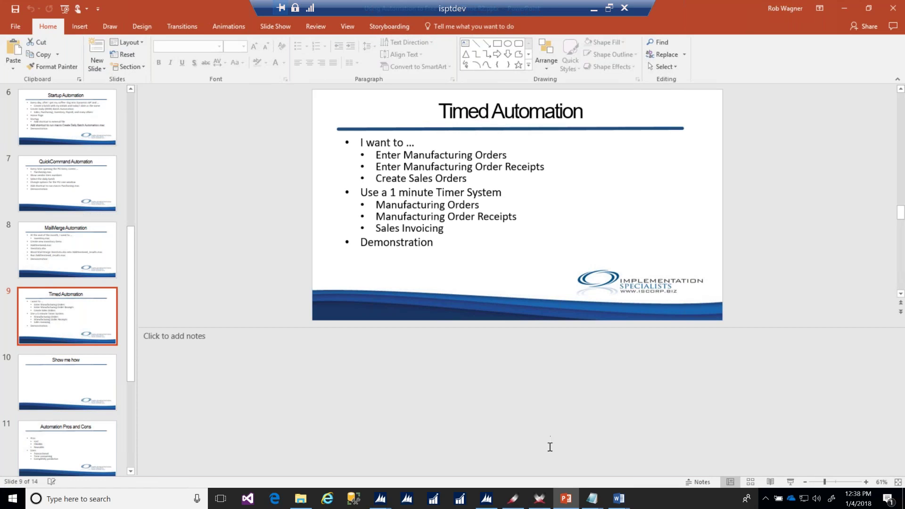
# Bring the Dakota Western Traveler application in front of the presentation and reposition its window.
pyautogui.moveTo(518, 506)
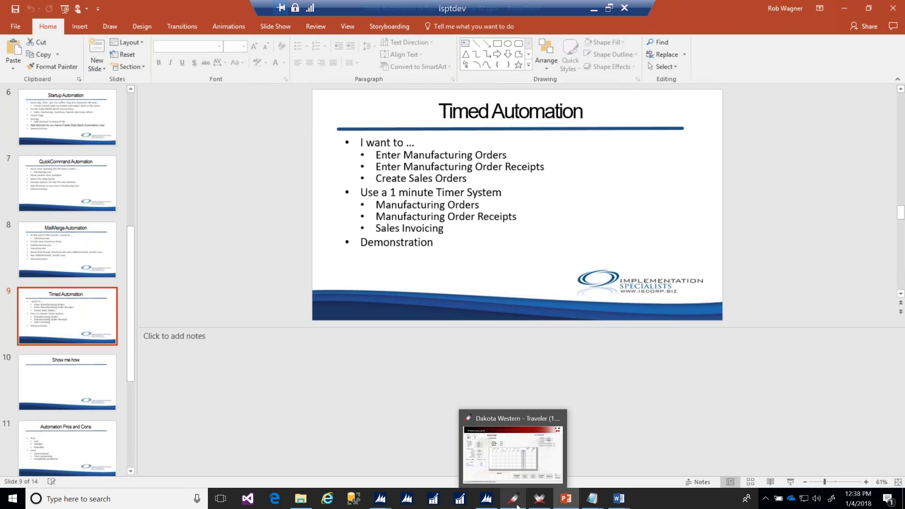
pyautogui.click(517, 505)
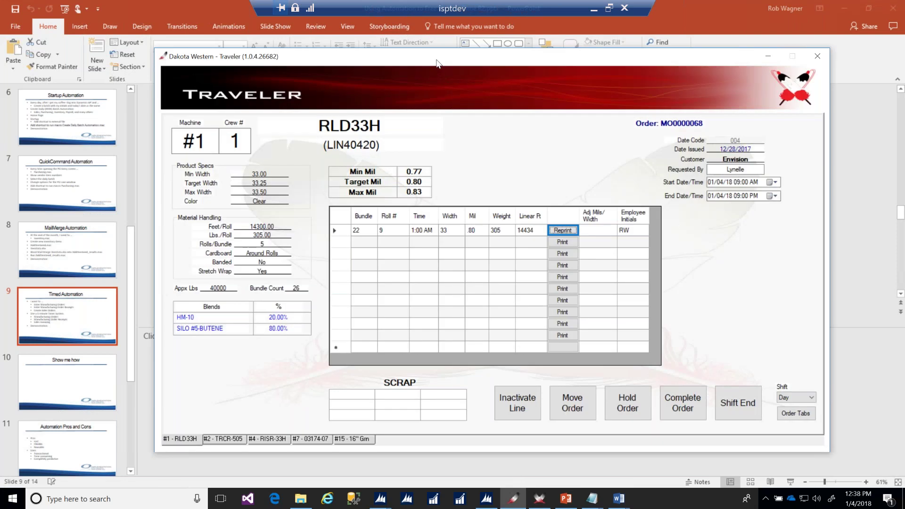
pyautogui.moveTo(400, 55); pyautogui.dragTo(369, 47)
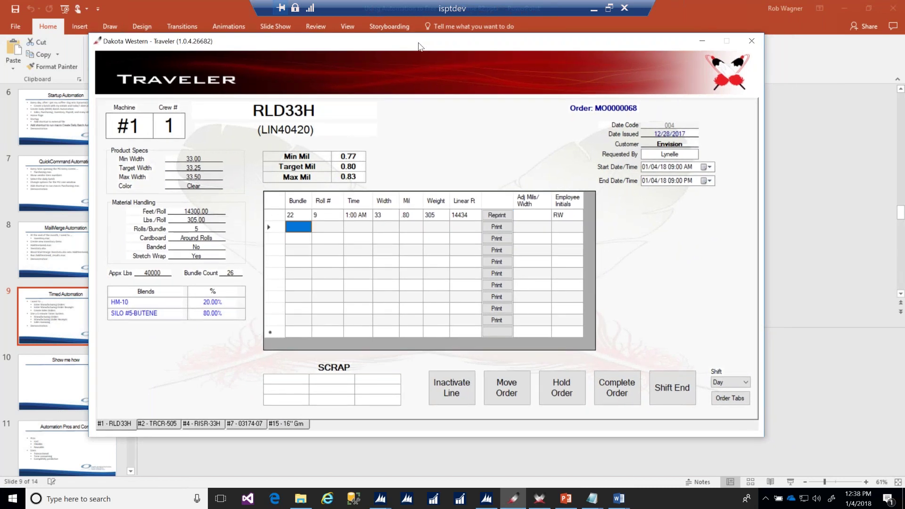
# Record roll 10 of bundle 22 in the production grid with time 2:00 AM, width 33, mil .80 and weight 305.
pyautogui.moveTo(419, 46); pyautogui.dragTo(404, 40)
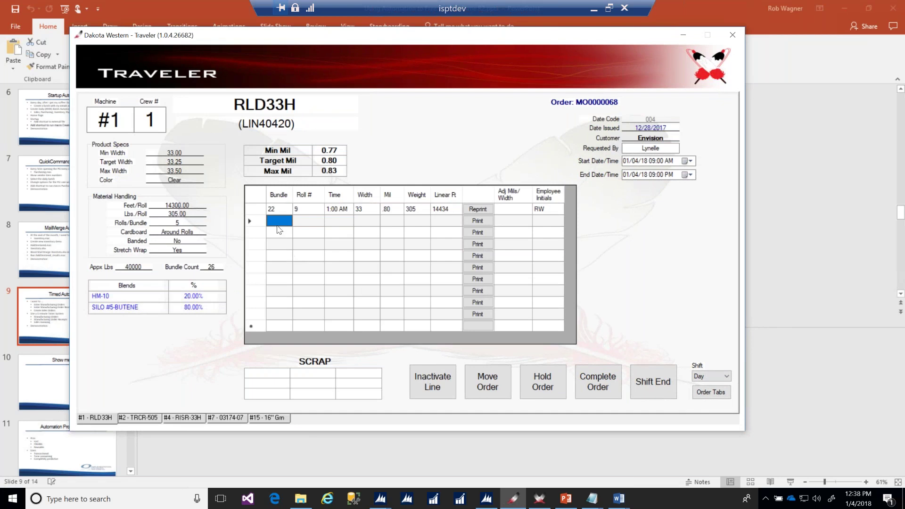
pyautogui.write('22')
pyautogui.press('Tab')
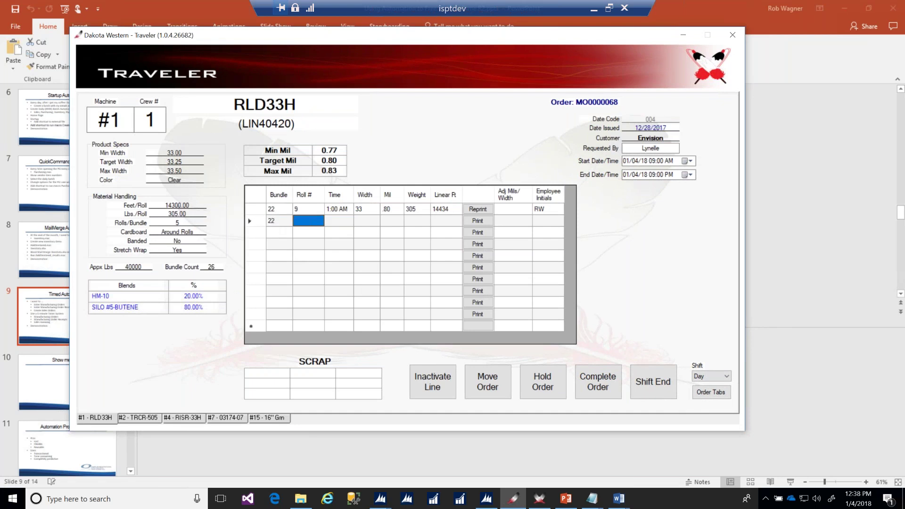
pyautogui.write('10')
pyautogui.press('Tab')
pyautogui.write('2:00 AM')
pyautogui.press('Tab')
pyautogui.write('33')
pyautogui.press('Tab')
pyautogui.write('.80')
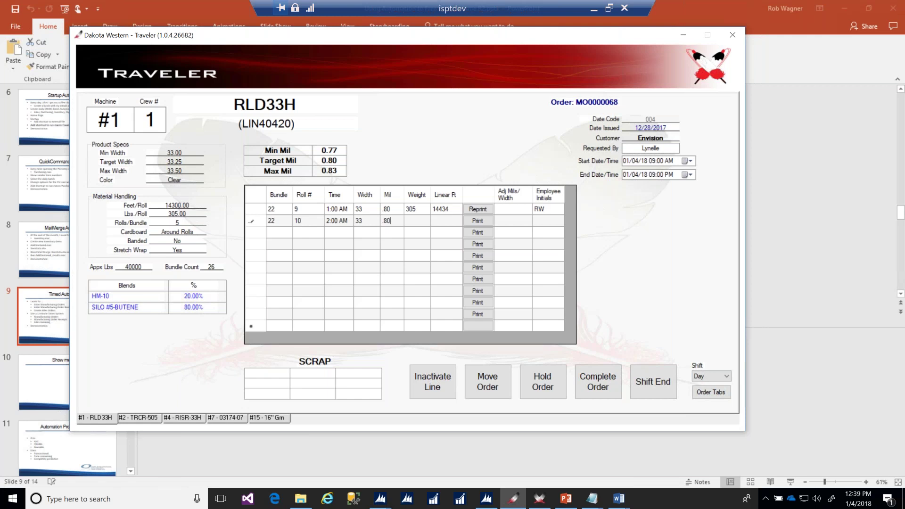
pyautogui.press('Tab')
pyautogui.write('305')
pyautogui.press('Tab')
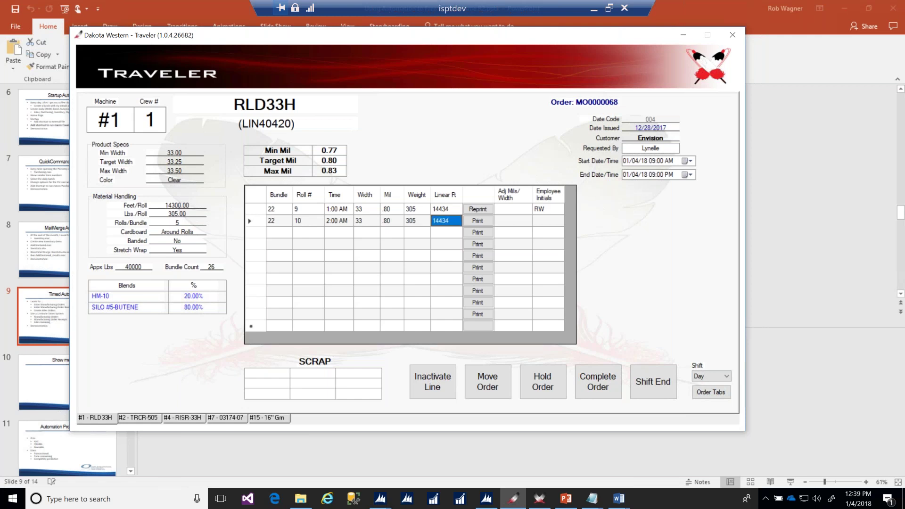
# Enter the employee initials for roll 10 and print that roll's entry.
pyautogui.press('Tab')
pyautogui.press('Tab')
pyautogui.press('Tab')
pyautogui.write('RW')
pyautogui.press('Tab')
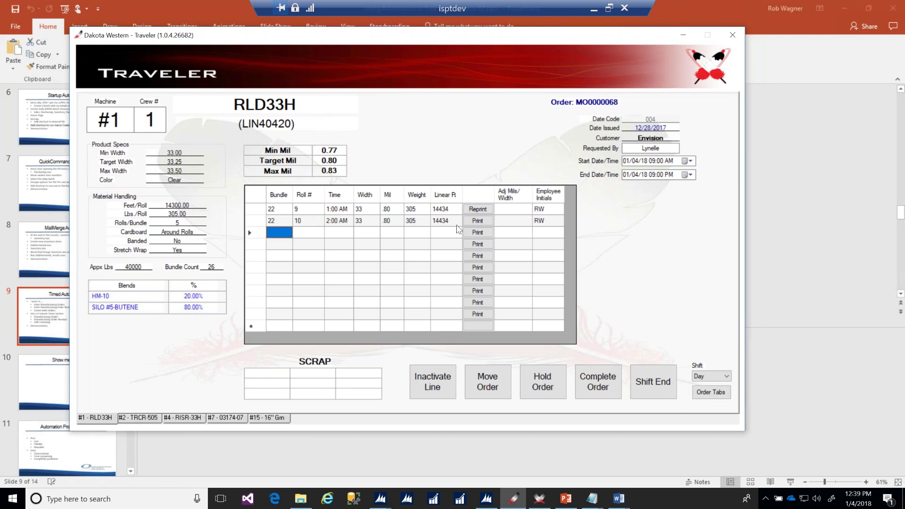
pyautogui.click(477, 221)
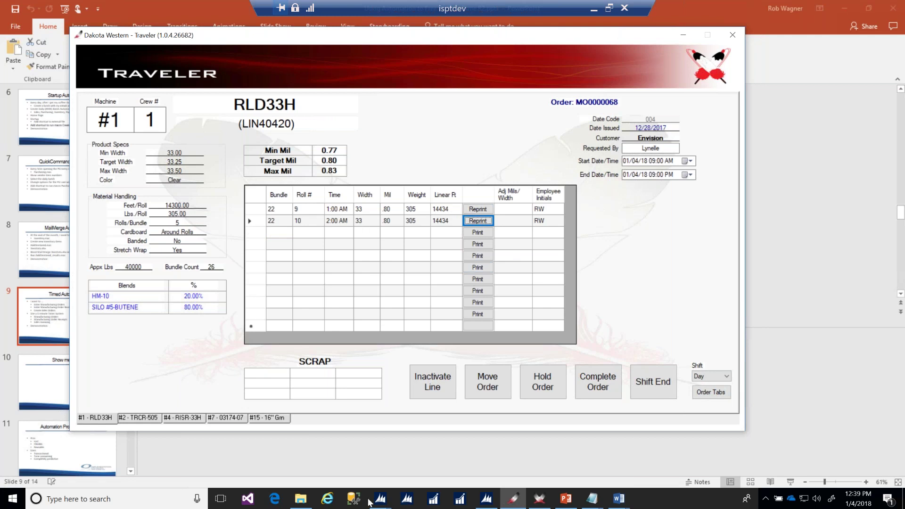
# Highlight the rows for rolls 9 and 10, and switch to the Manufacturing Order Receipt Entry window in Dynamics GP.
pyautogui.moveTo(276, 223); pyautogui.dragTo(524, 162)
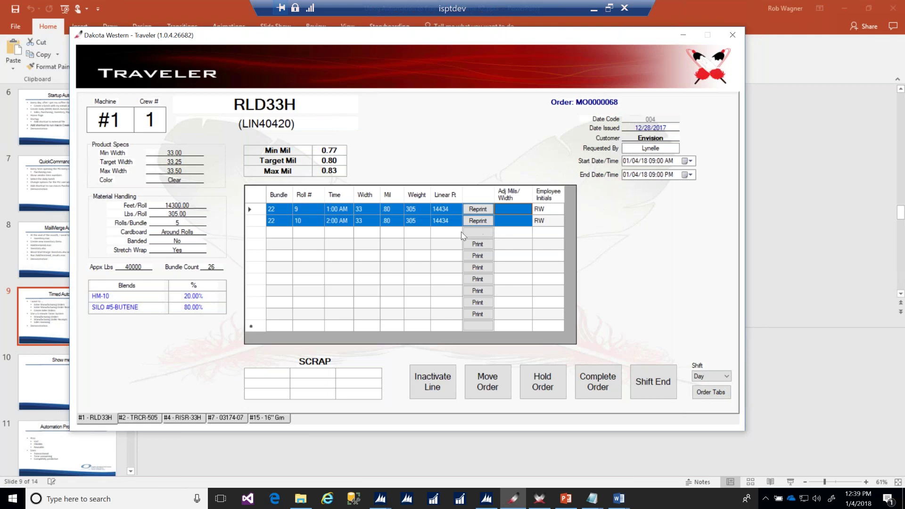
pyautogui.click(383, 500)
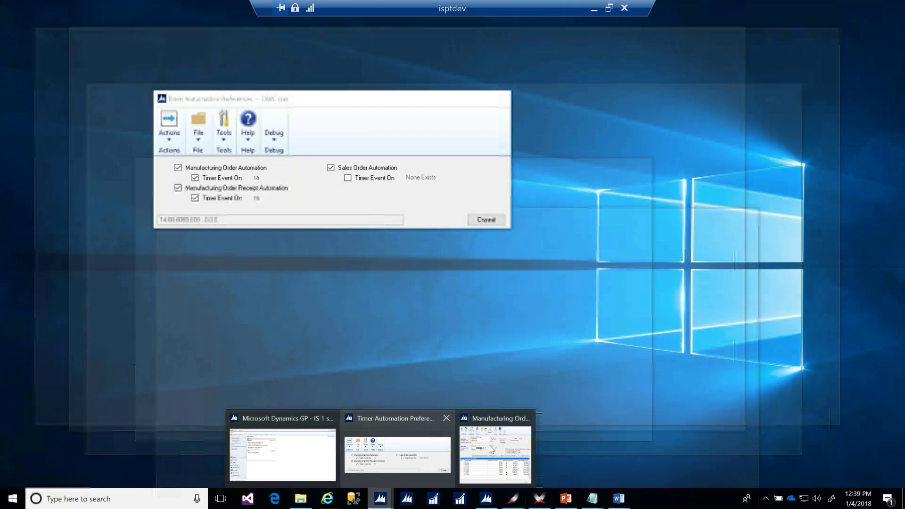
pyautogui.moveTo(491, 448)
pyautogui.click(517, 444)
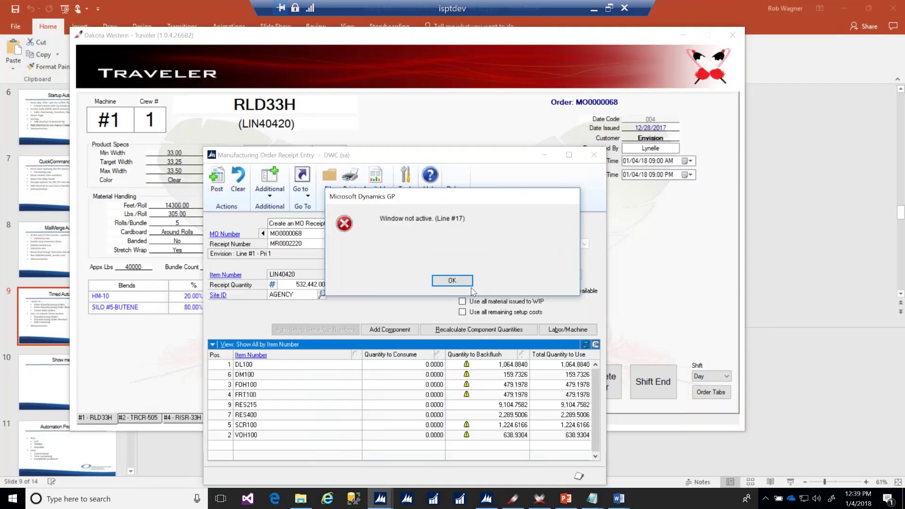
# Dismiss the macro error and close the Manufacturing Order Receipt Entry window.
pyautogui.click(453, 280)
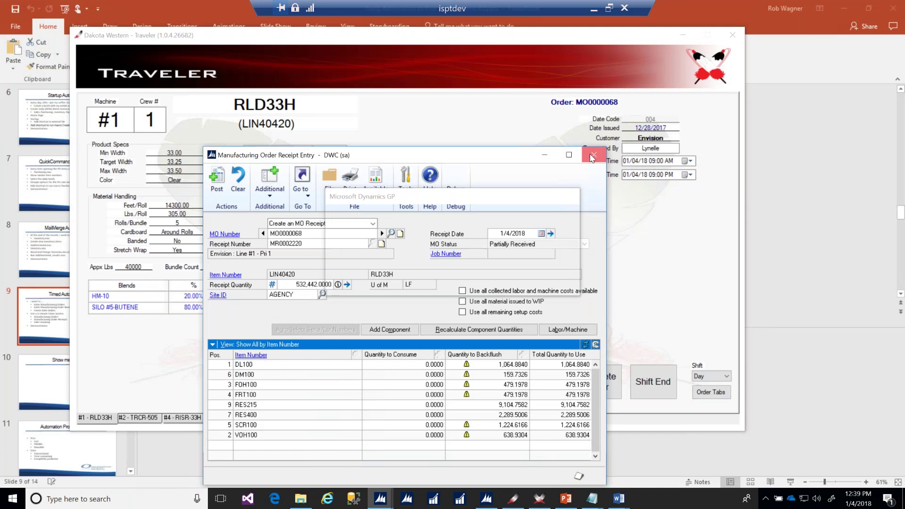
pyautogui.click(594, 155)
pyautogui.click(452, 280)
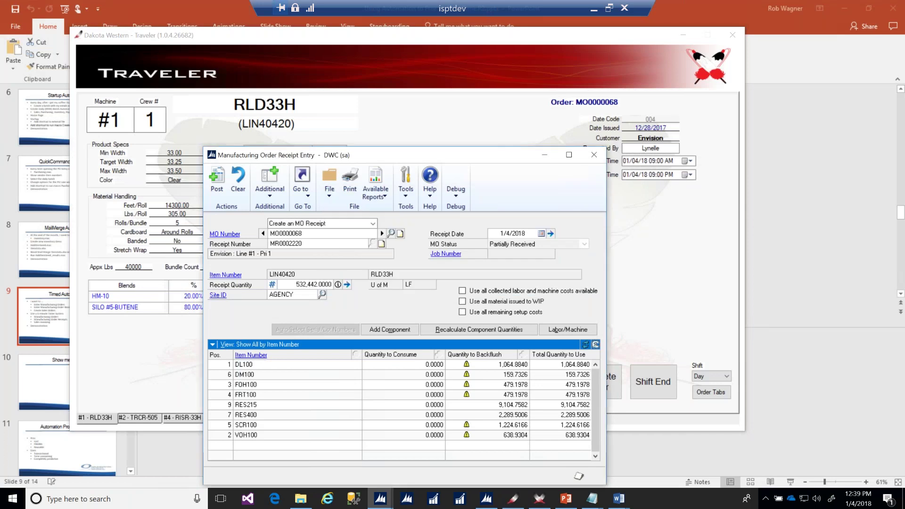
# Bring the Timer Automation Preferences window of Dynamics GP to the front.
pyautogui.click(385, 501)
pyautogui.moveTo(384, 500)
pyautogui.click(431, 450)
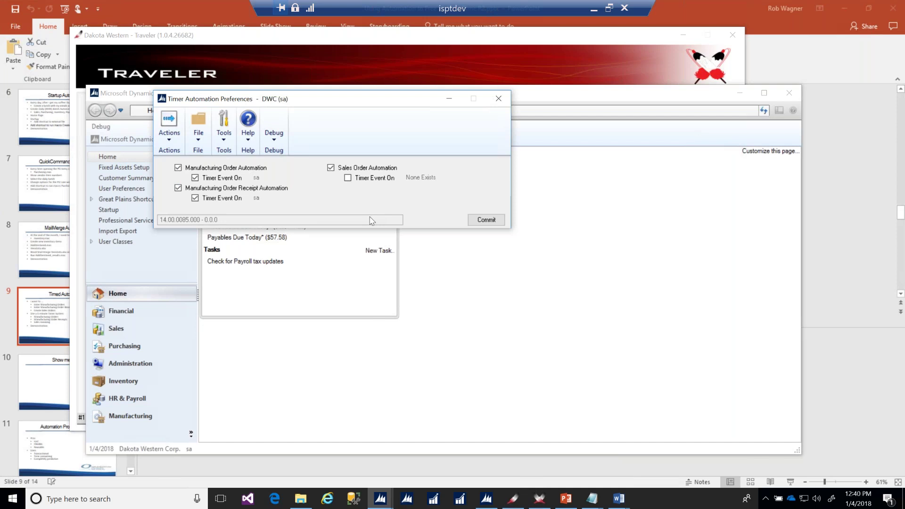
# Switch to the Dakota Western Shipper application and dismiss its message about the saved order.
pyautogui.moveTo(540, 501)
pyautogui.click(538, 502)
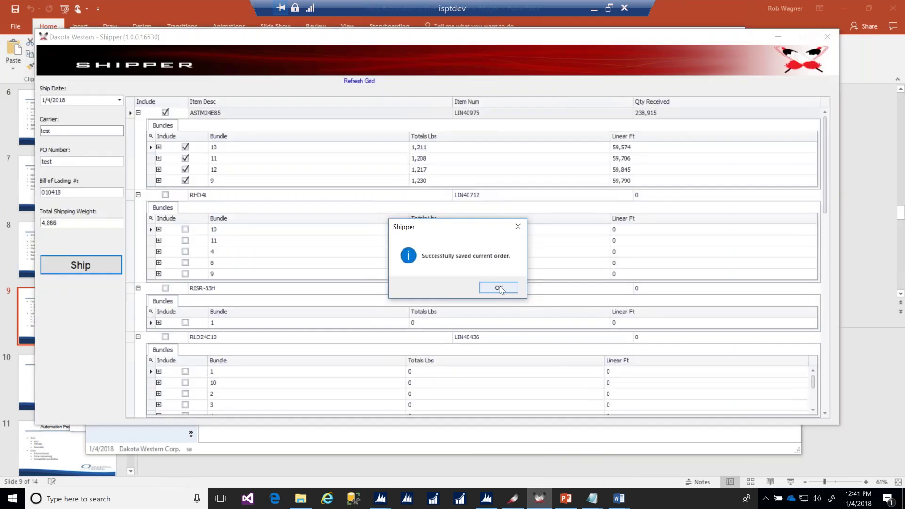
pyautogui.click(501, 288)
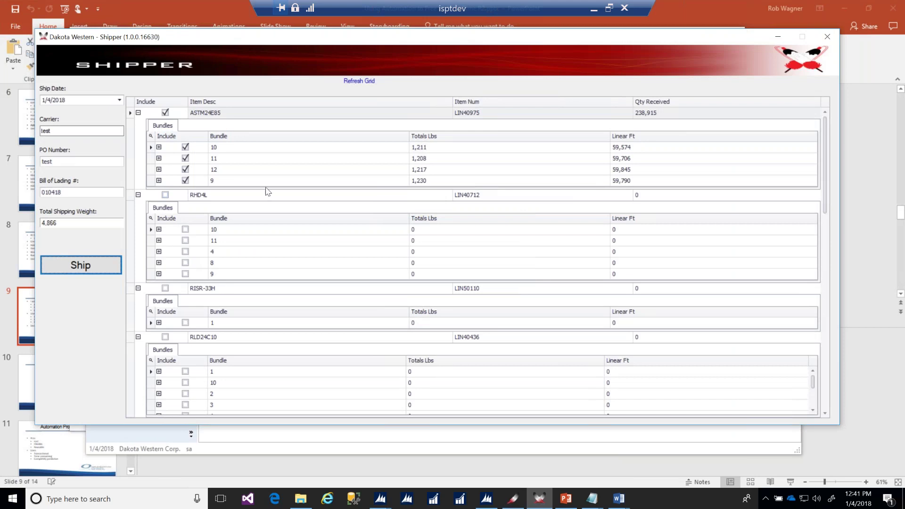
# Include item RHD4L with bundles 10, 11, 4, 8 and 9 in the shipment, and ship the order.
pyautogui.click(165, 196)
pyautogui.click(168, 113)
pyautogui.click(185, 147)
pyautogui.click(185, 159)
pyautogui.click(185, 169)
pyautogui.click(185, 181)
pyautogui.click(186, 192)
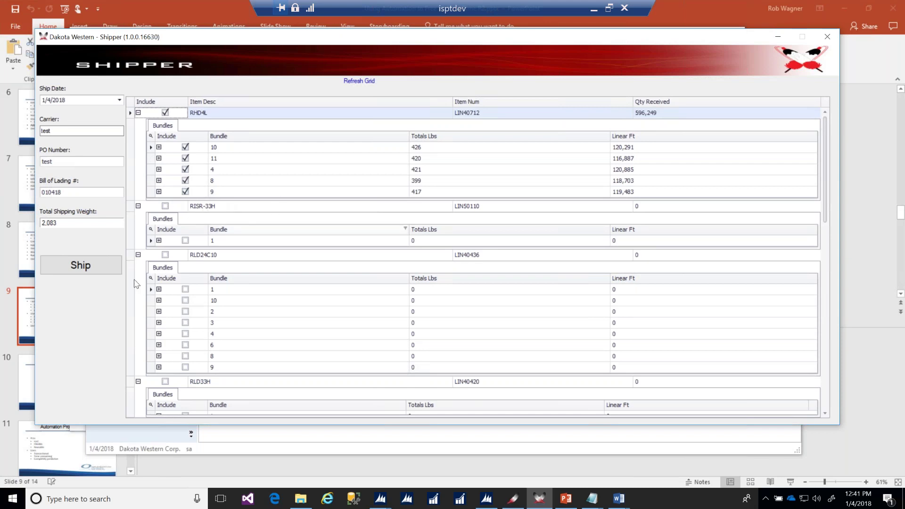
pyautogui.click(100, 269)
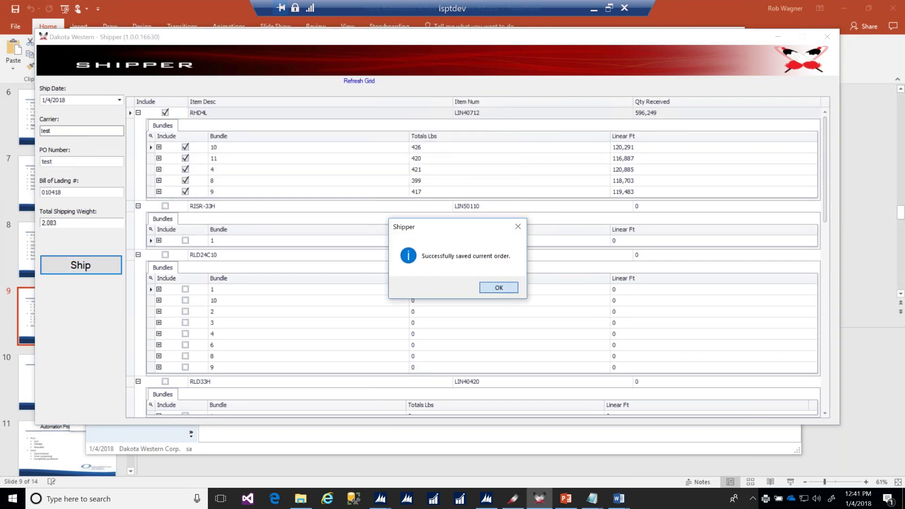
pyautogui.click(496, 288)
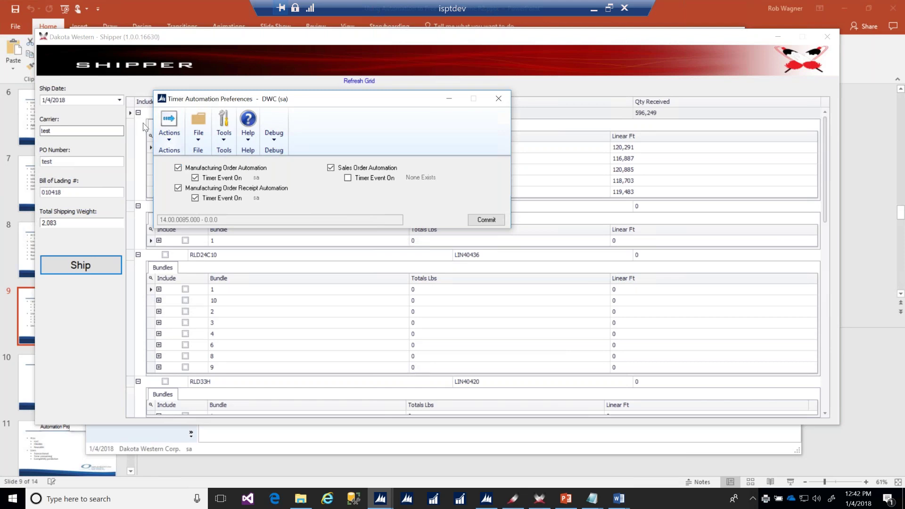
# Run the SO Automation from the Timer Automation Preferences window in Dynamics GP.
pyautogui.click(170, 141)
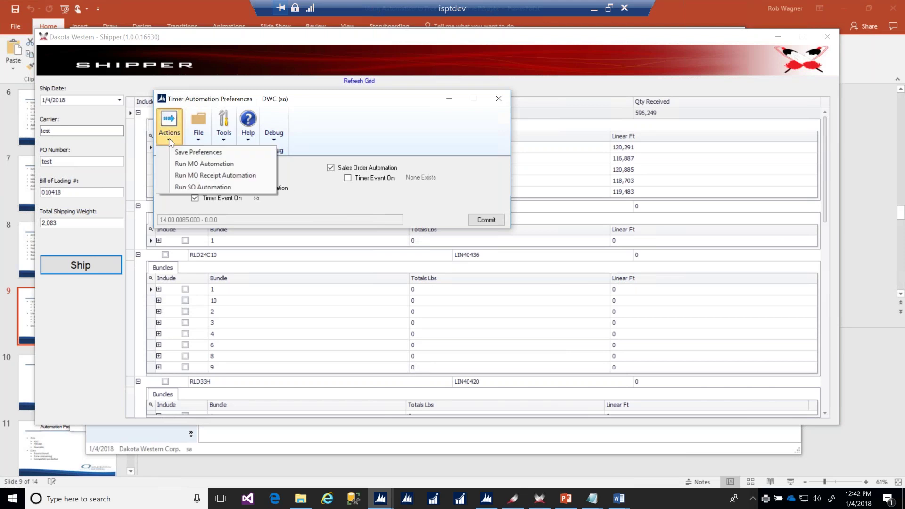
pyautogui.click(206, 188)
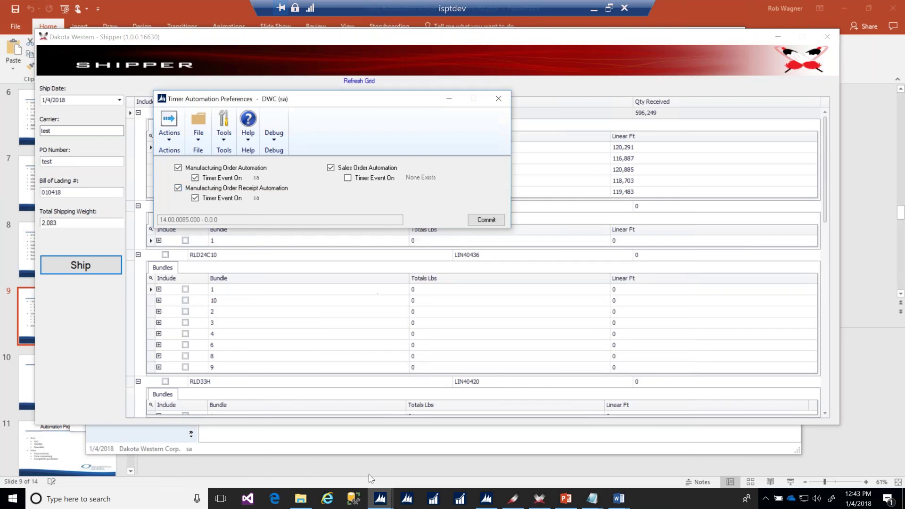
# Open Sales Batch Entry from the main Dynamics GP window and look up sales batch 18-0102.
pyautogui.moveTo(380, 500)
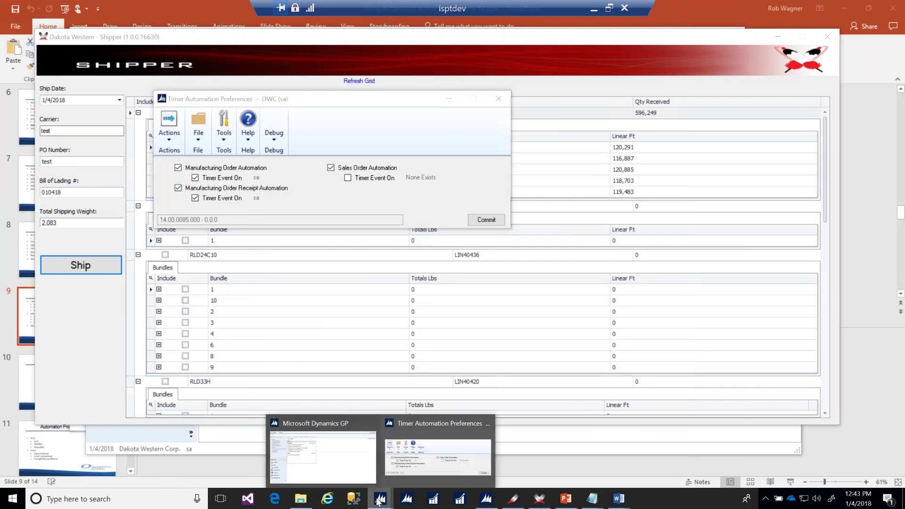
pyautogui.click(344, 469)
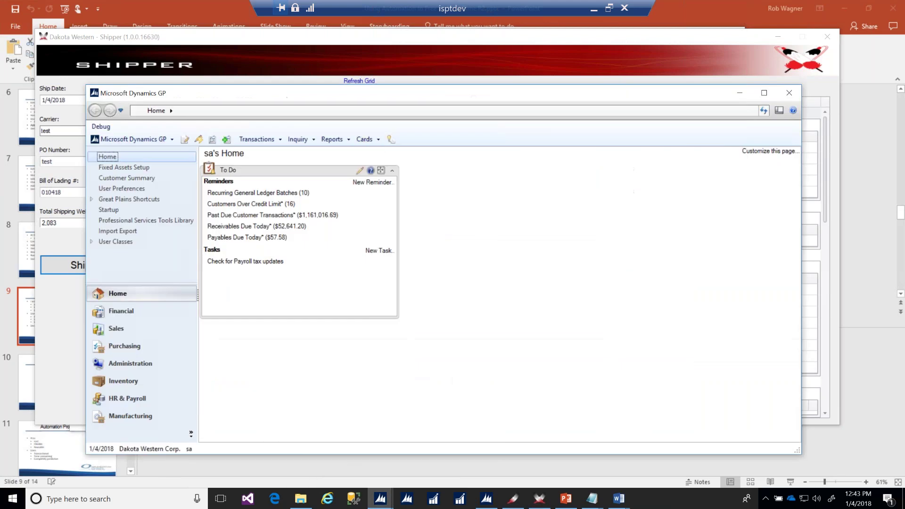
pyautogui.click(262, 140)
pyautogui.moveTo(276, 163)
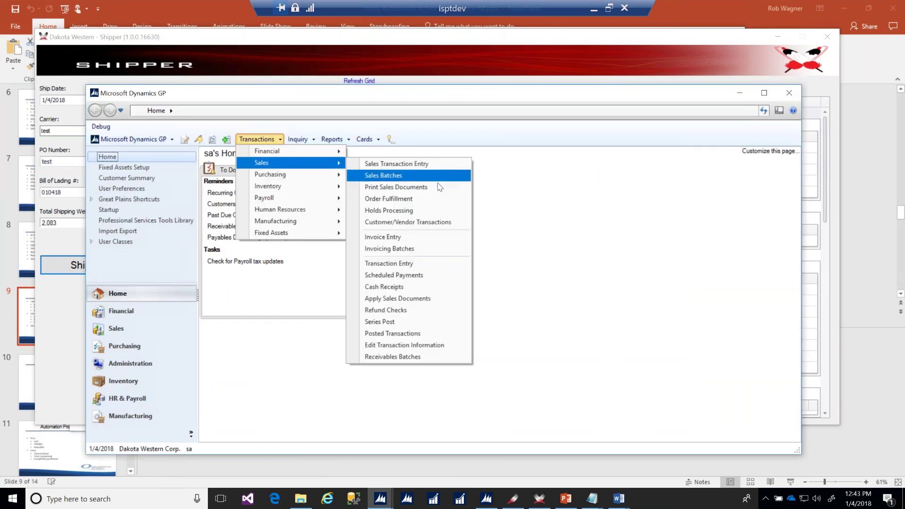
pyautogui.click(406, 177)
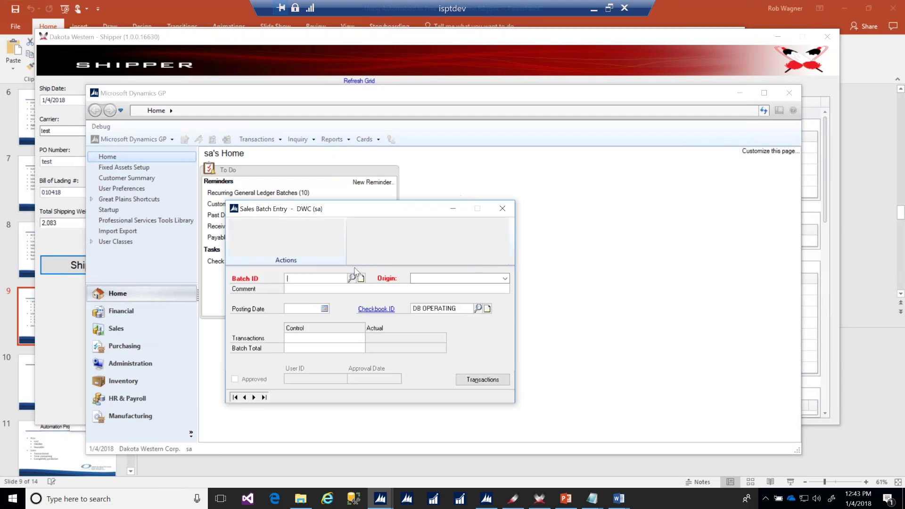
pyautogui.click(352, 278)
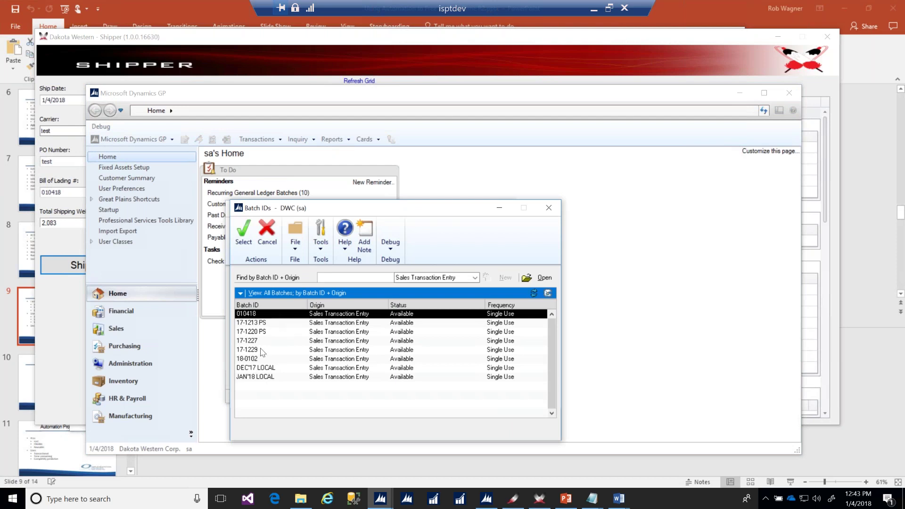
pyautogui.click(248, 360)
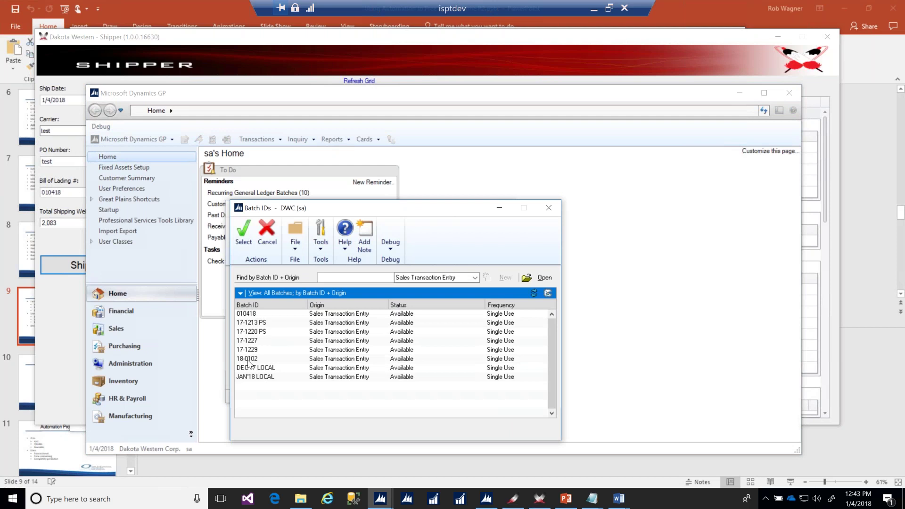
pyautogui.doubleClick(248, 360)
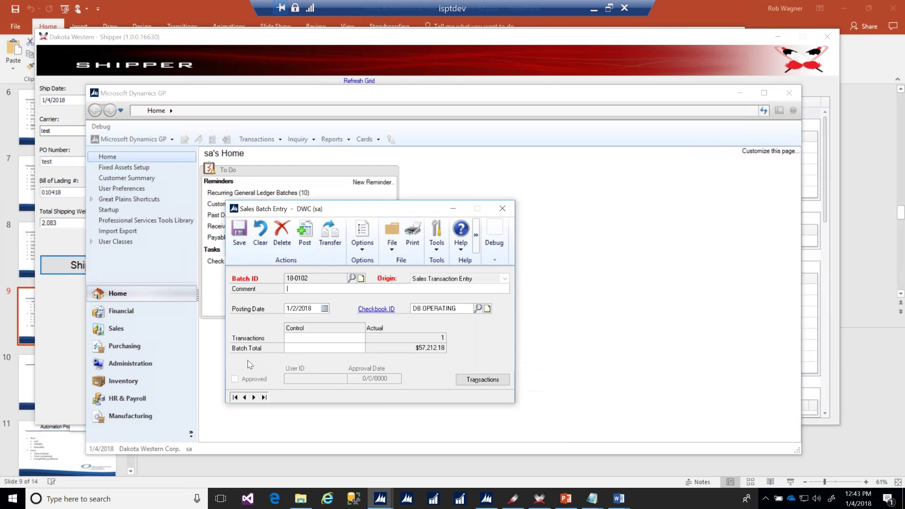
# Open the transactions of batch 18-0102 and load the Envision invoice to view its line items.
pyautogui.click(469, 382)
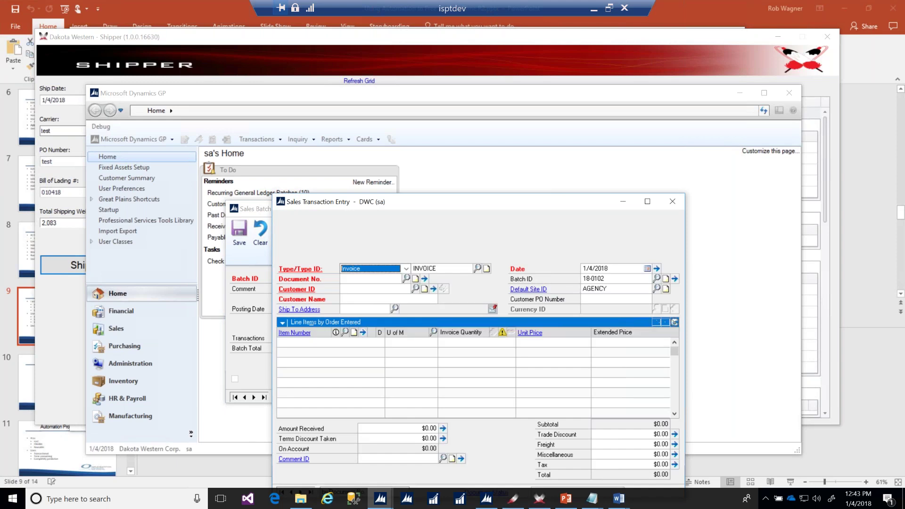
pyautogui.click(381, 278)
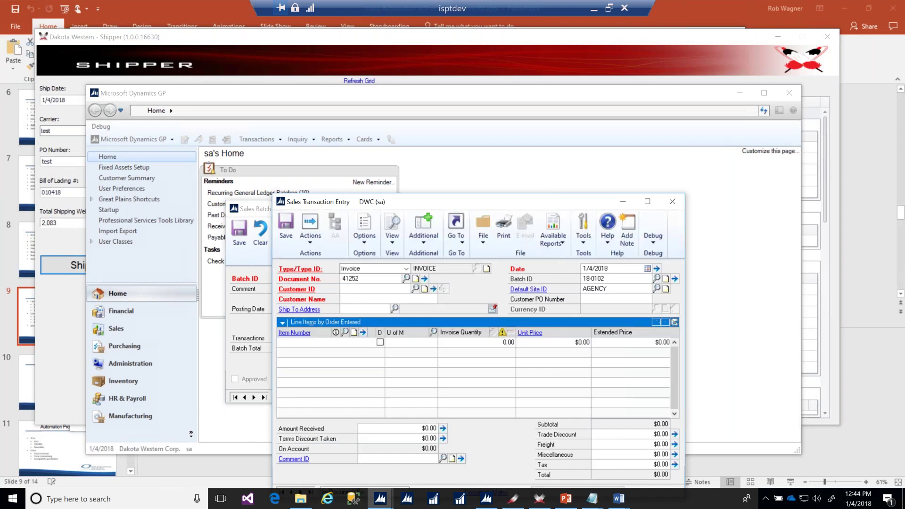
pyautogui.click(338, 343)
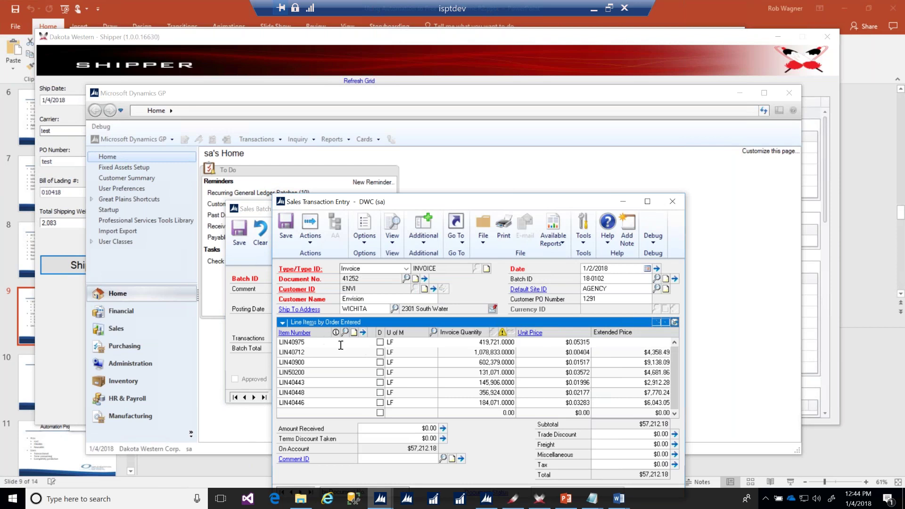
# Examine the line details of item LIN40975, and close the Sales Transaction Entry and Sales Batch Entry windows.
pyautogui.click(675, 322)
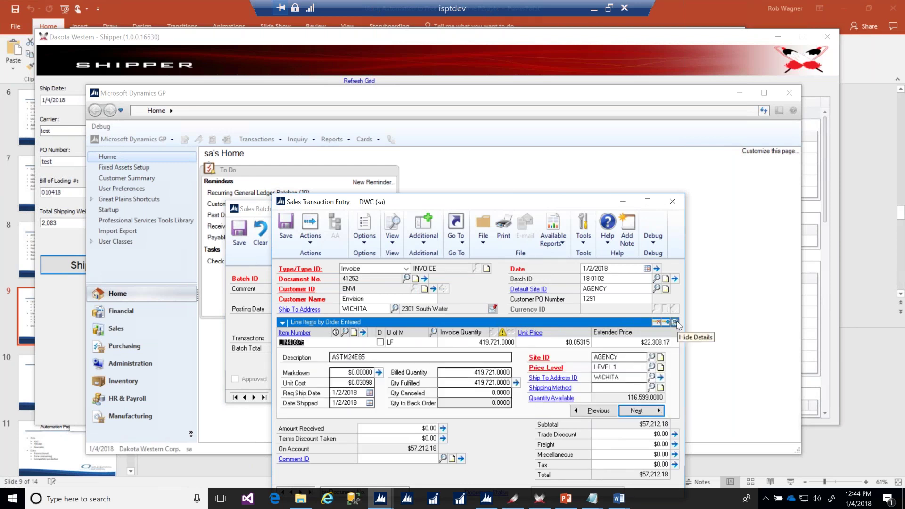
pyautogui.click(675, 323)
pyautogui.click(673, 202)
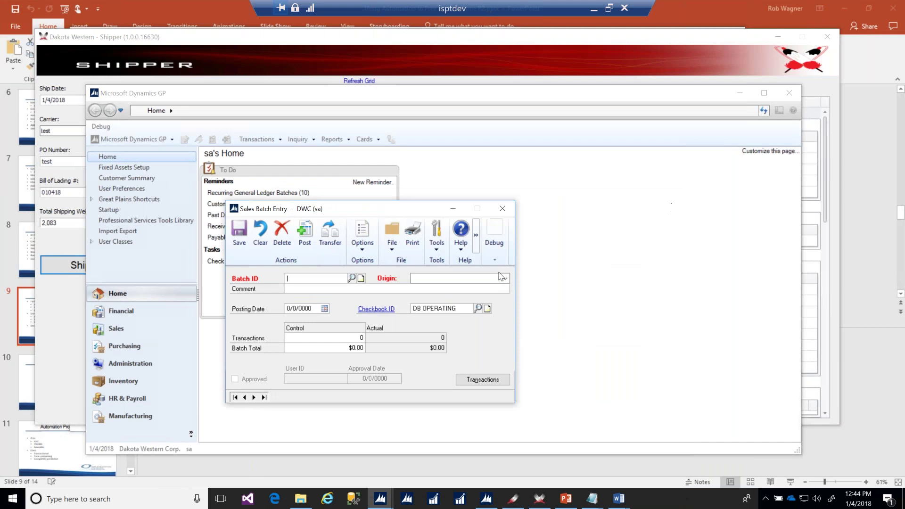
pyautogui.click(502, 209)
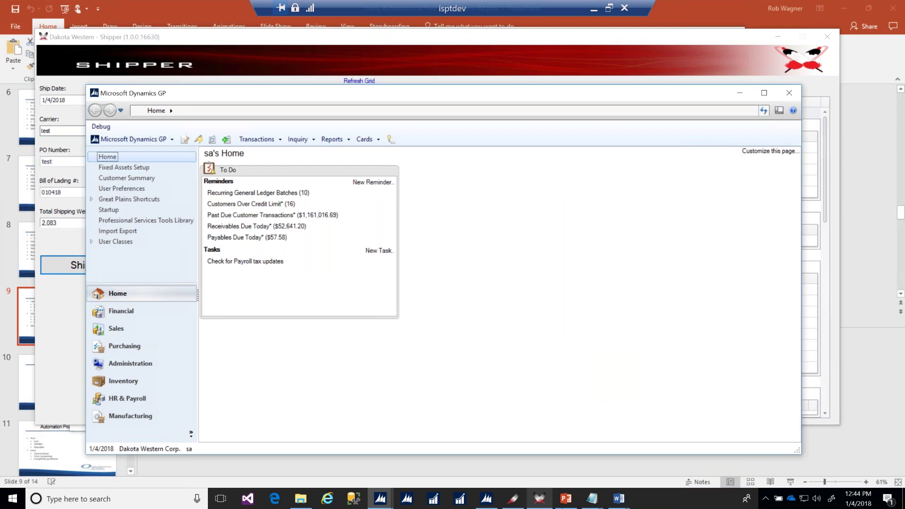
# Switch to the PowerPoint presentation and start the slide show from the Automation Pros and Cons slide.
pyautogui.moveTo(564, 502)
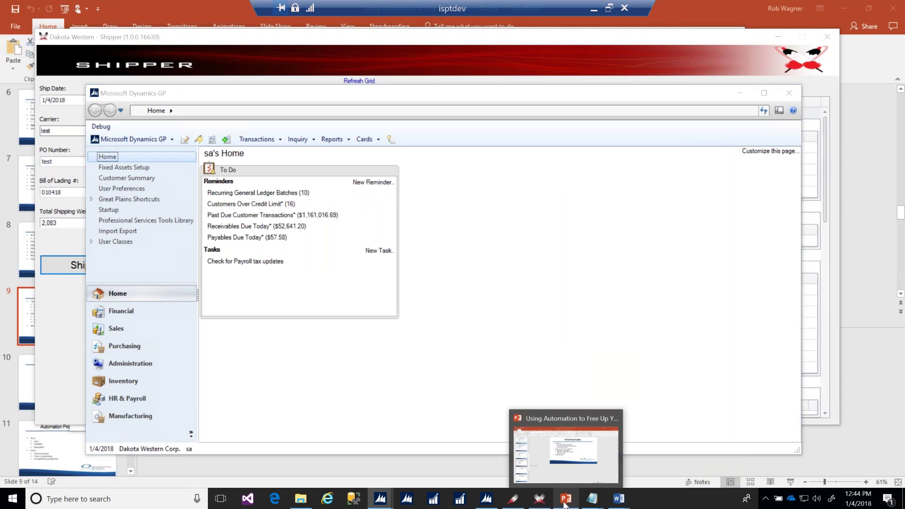
pyautogui.click(565, 502)
pyautogui.click(68, 445)
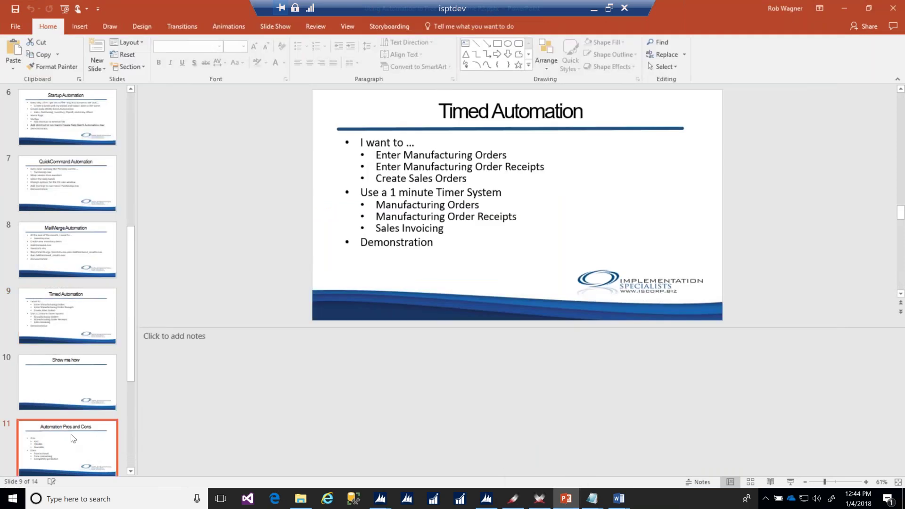
pyautogui.click(791, 482)
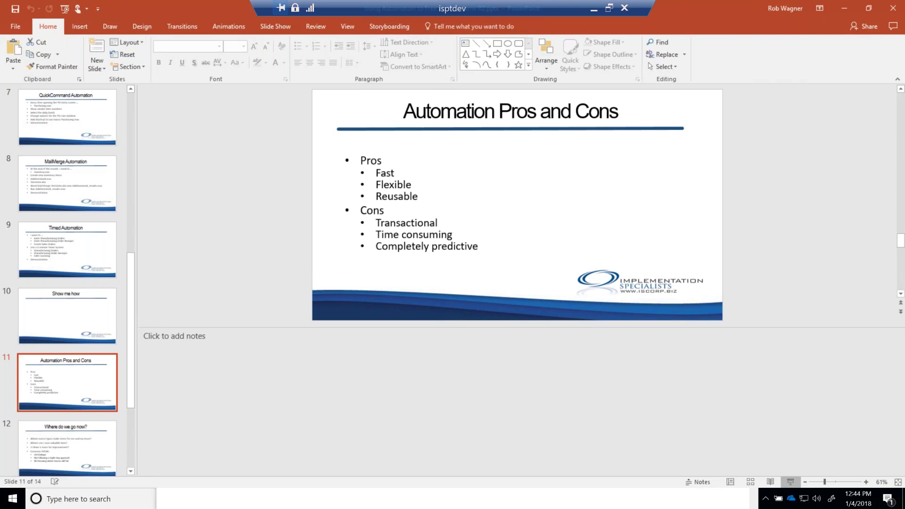